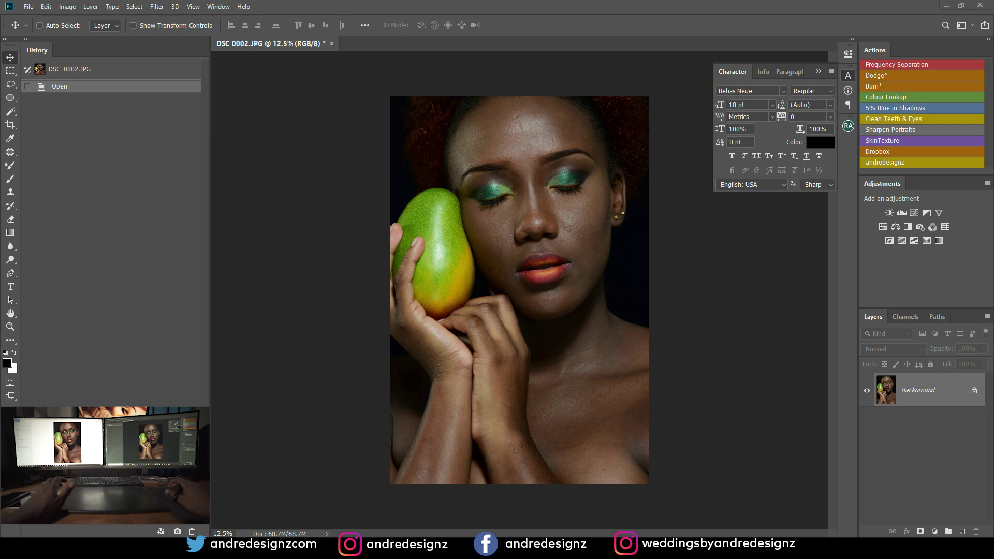
# Step: Review the photo's camera, lens and exposure details in the Photos viewer and in the image's file information, closing both
pyautogui.moveTo(735, 306); pyautogui.dragTo(497, 5)
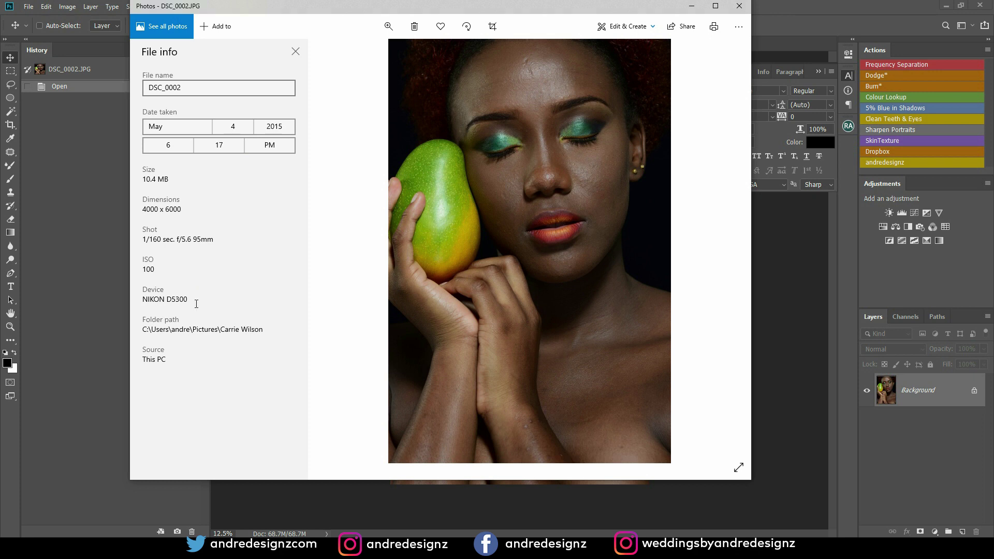
pyautogui.moveTo(466, 7); pyautogui.dragTo(368, 88)
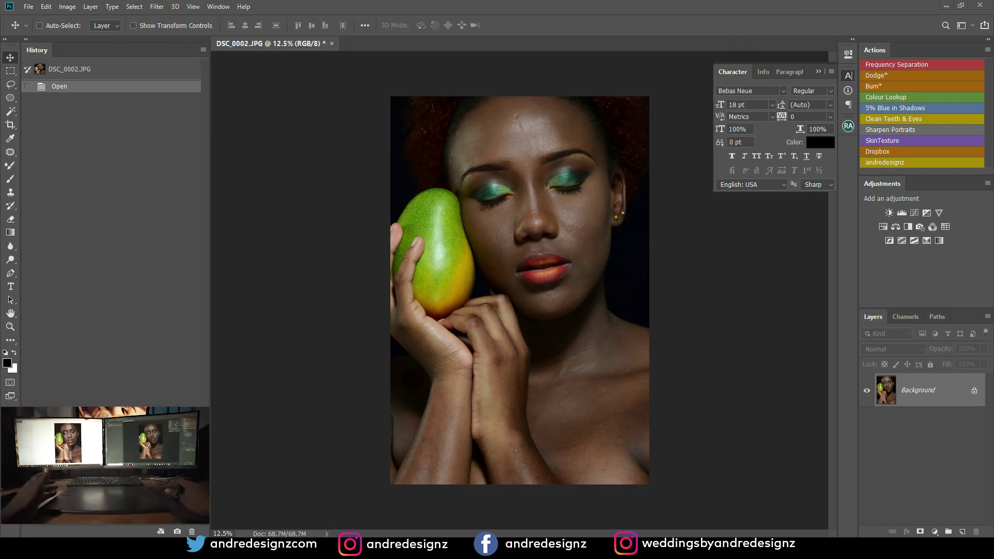
pyautogui.hotkey('ctrl', 'alt', 'shift', 'i')
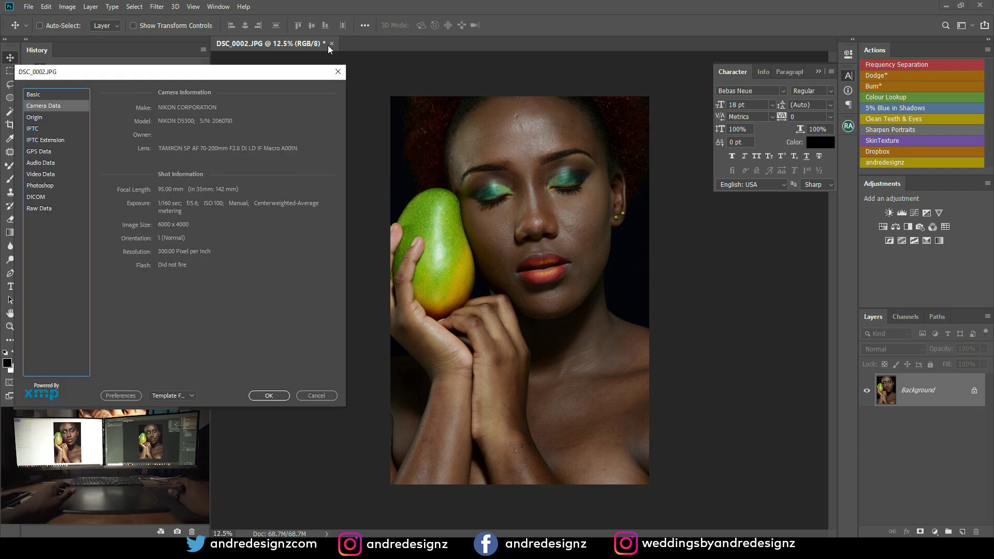
pyautogui.press('Escape')
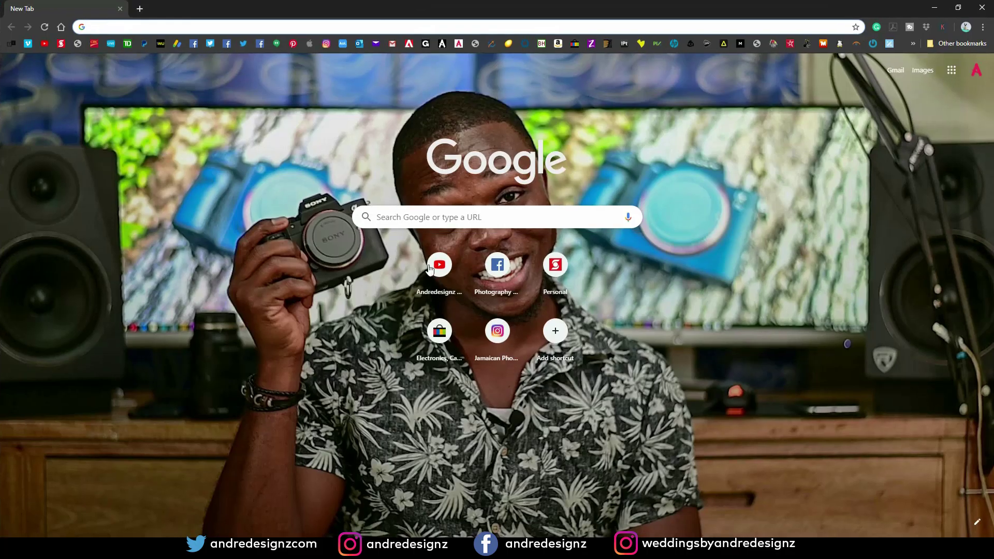
# Step: Switch to the browser, view the Andredesignz YouTube channel and its linked personal channel, and close the page
pyautogui.click(437, 269)
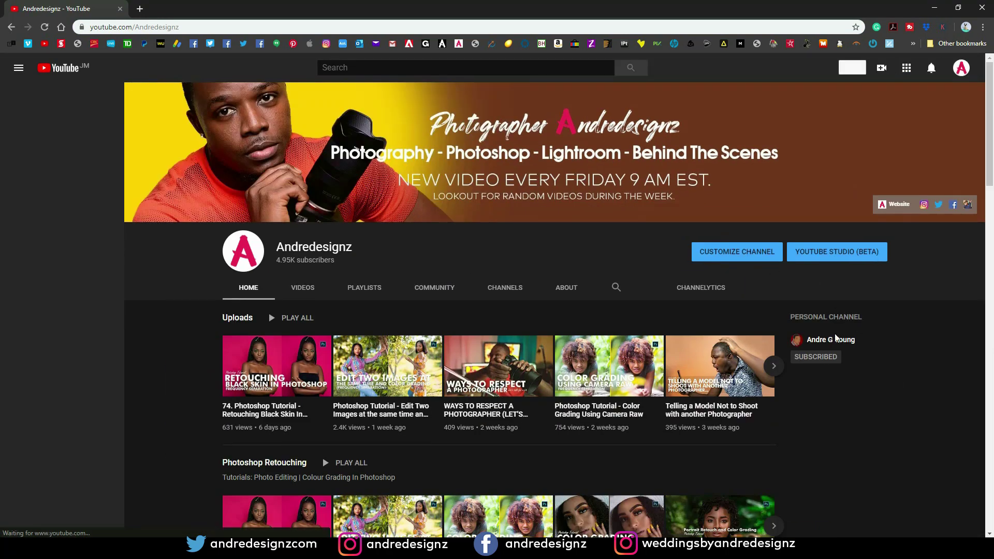
pyautogui.click(835, 339)
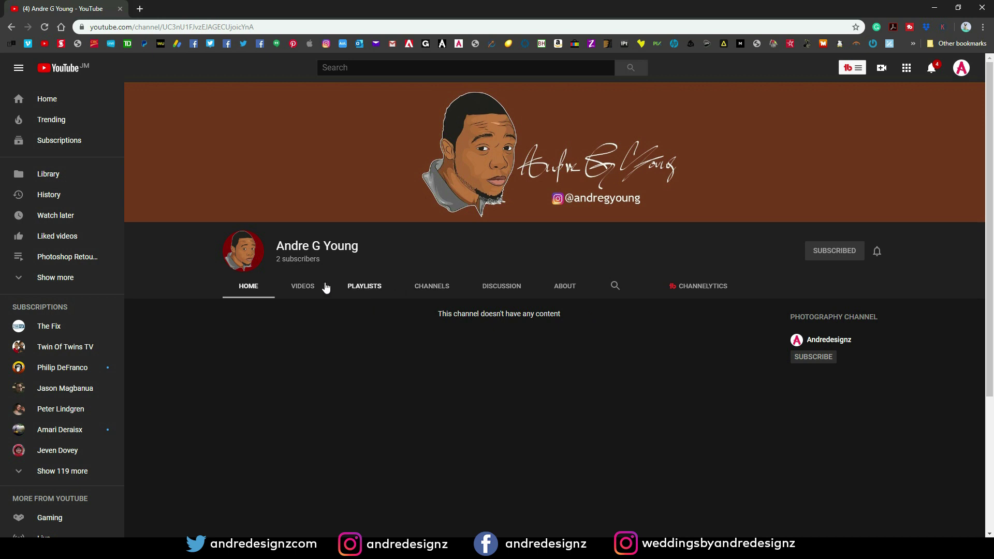
pyautogui.click(123, 9)
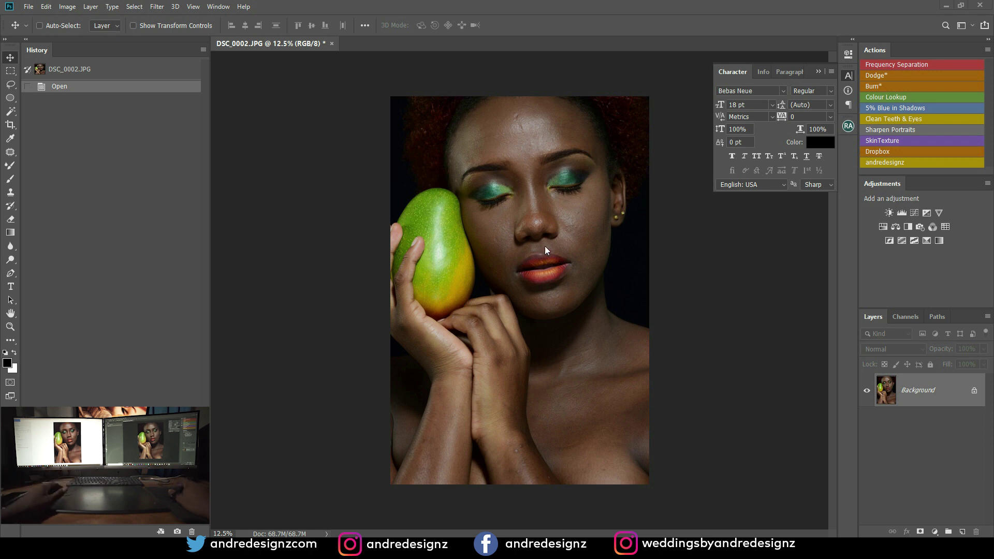
# Step: Collapse the floating Character panel that covers part of the portrait
pyautogui.scroll(3, 532, 204)
pyautogui.scroll(-4, 532, 204)
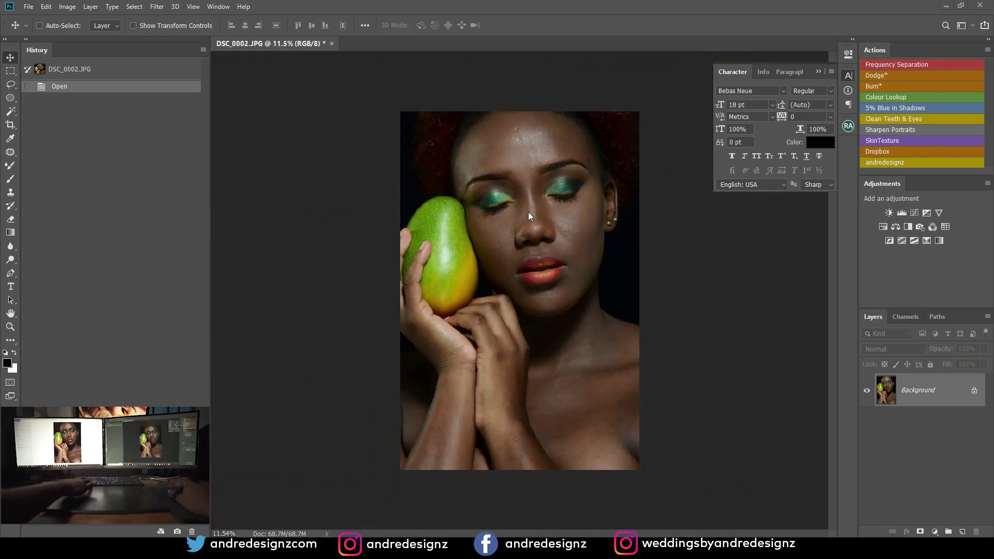
pyautogui.scroll(3, 532, 163)
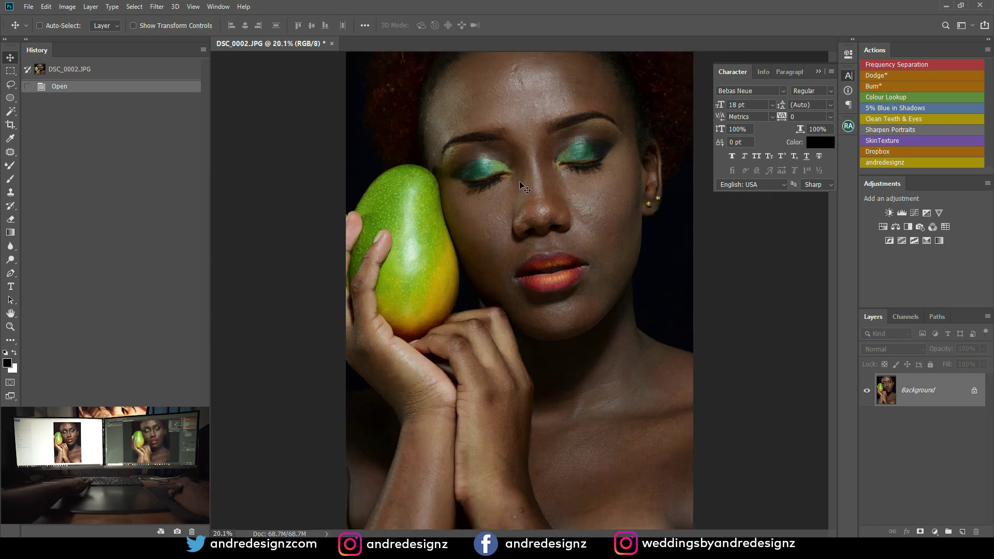
pyautogui.moveTo(524, 136); pyautogui.dragTo(503, 200)
pyautogui.scroll(2, 501, 196)
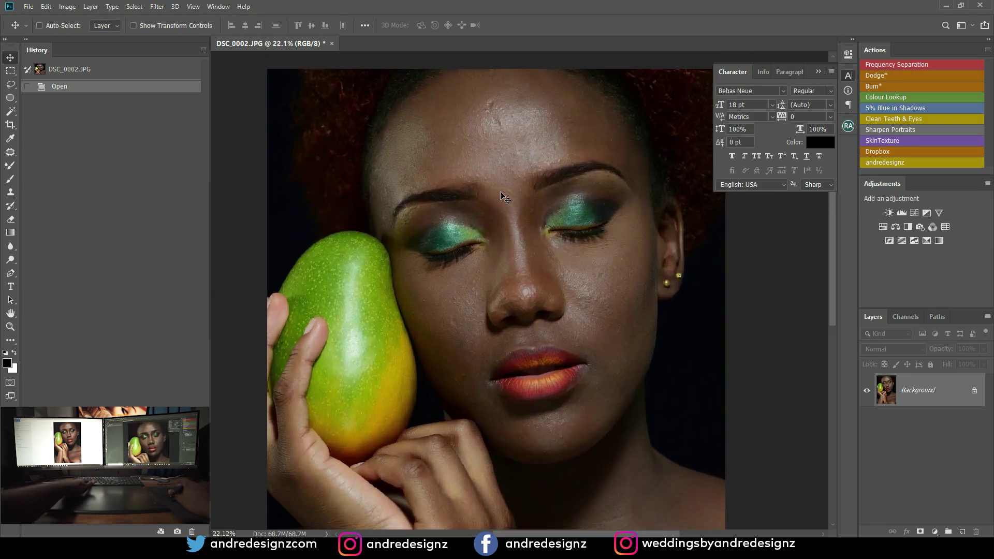
pyautogui.click(818, 72)
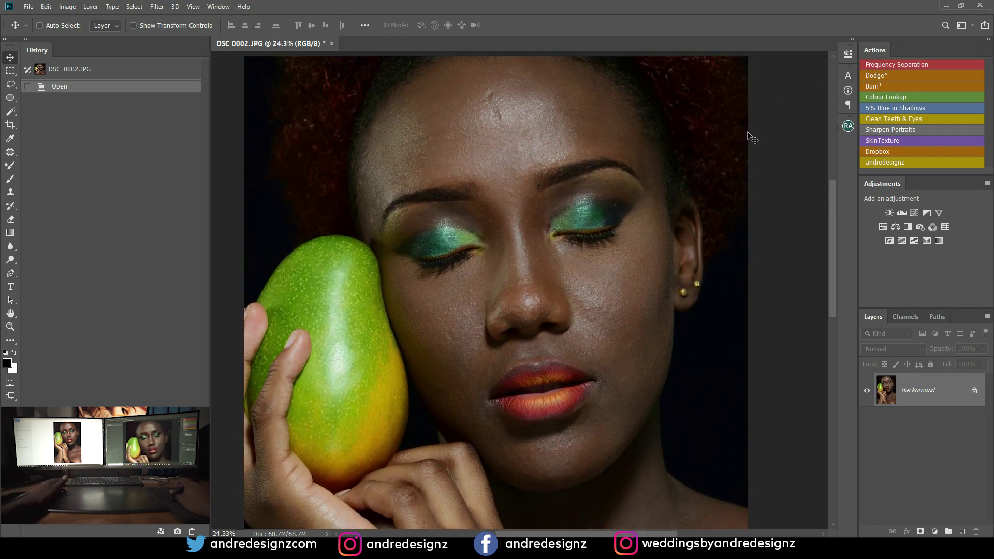
# Step: Crop the portrait to the 4:5 (8:10) ratio, shifting the photo down within the frame to keep more of the forehead
pyautogui.scroll(-4, 533, 230)
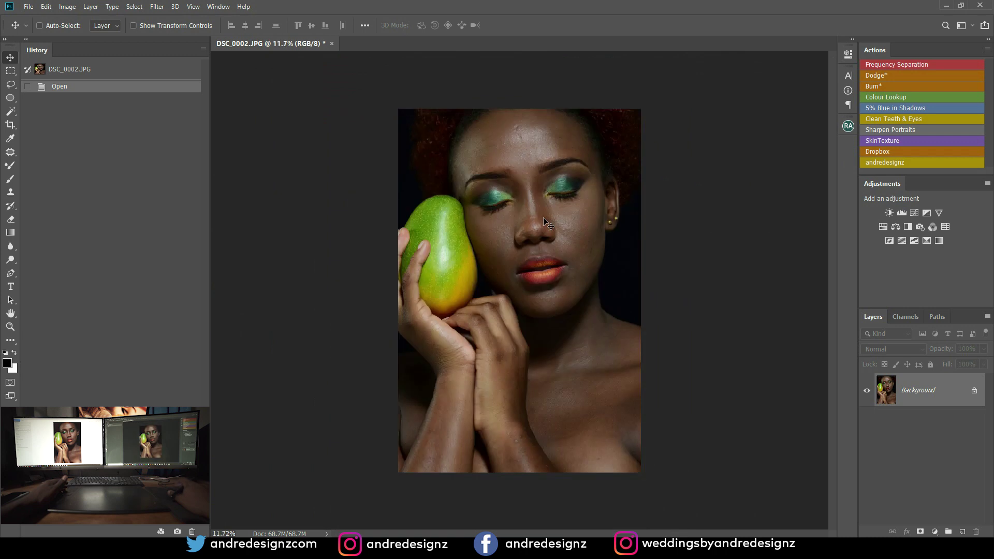
pyautogui.scroll(-1, 543, 218)
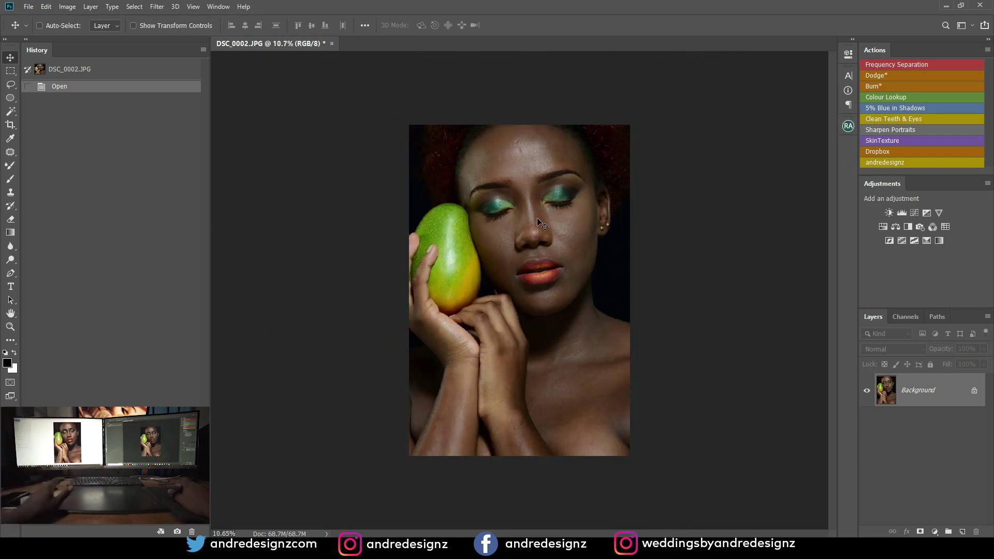
pyautogui.scroll(1, 537, 220)
pyautogui.scroll(-1, 537, 220)
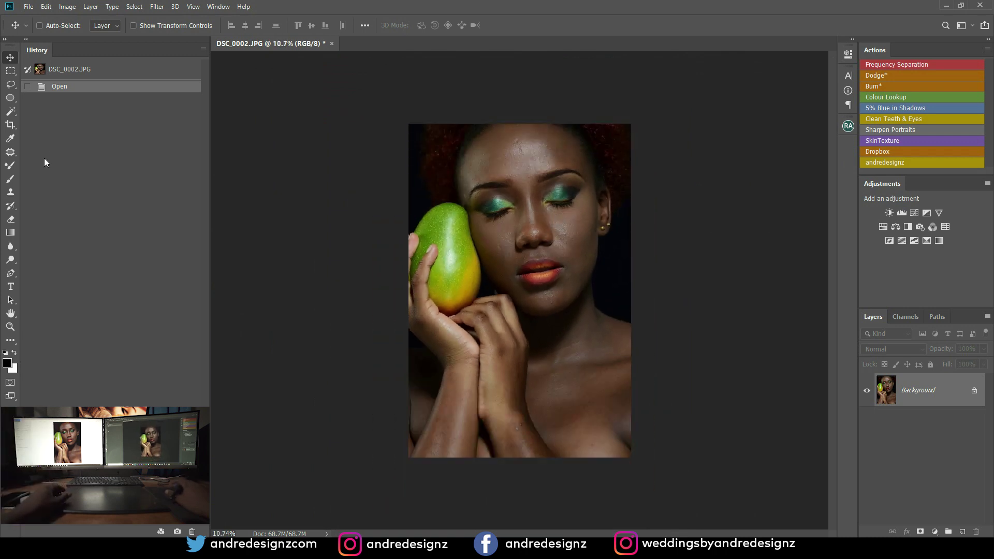
pyautogui.click(11, 125)
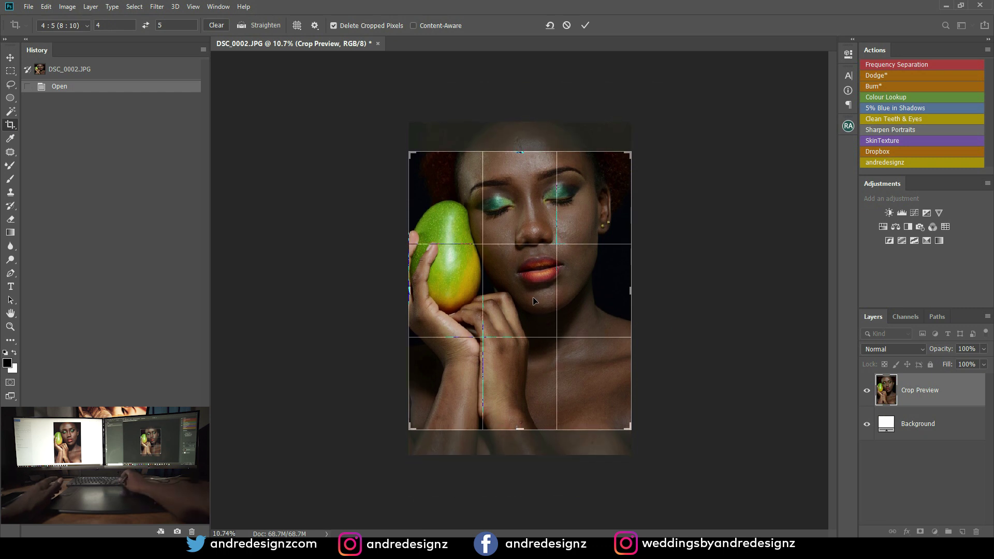
pyautogui.press('Down')
pyautogui.press('Down')
pyautogui.press('Down')
pyautogui.press('Down')
pyautogui.press('Down')
pyautogui.press('Down')
pyautogui.press('Down')
pyautogui.press('Down')
pyautogui.press('Down')
pyautogui.press('Down')
pyautogui.press('Down')
pyautogui.press('Down')
pyautogui.press('Down')
pyautogui.press('Down')
pyautogui.press('Down')
pyautogui.press('Down')
pyautogui.press('Down')
pyautogui.press('Down')
pyautogui.press('Down')
pyautogui.press('Down')
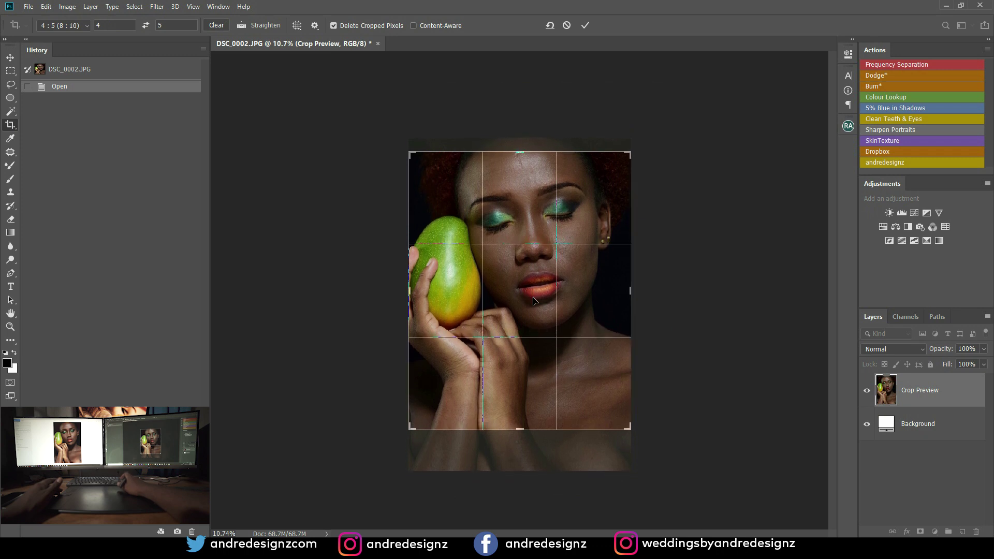
pyautogui.press('Return')
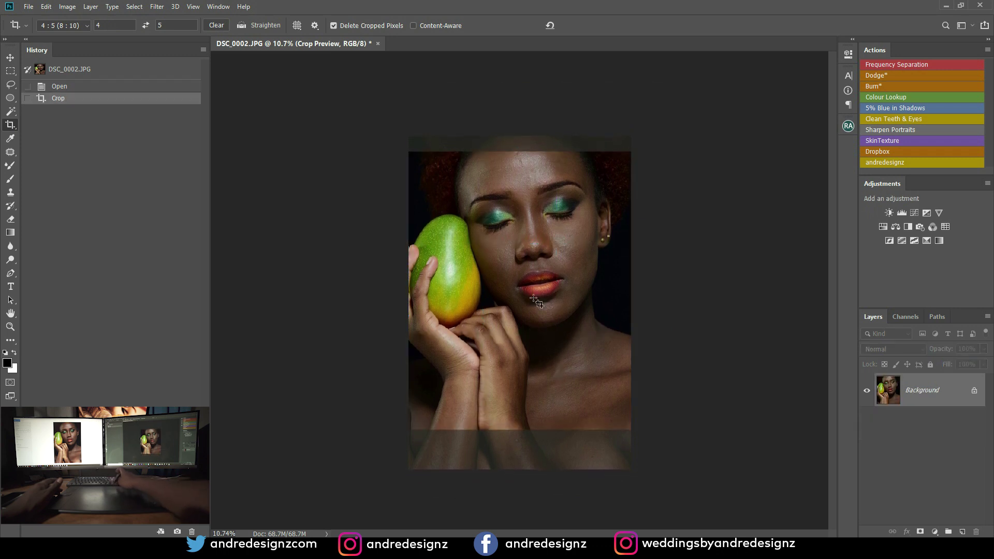
pyautogui.hotkey('ctrl', '0')
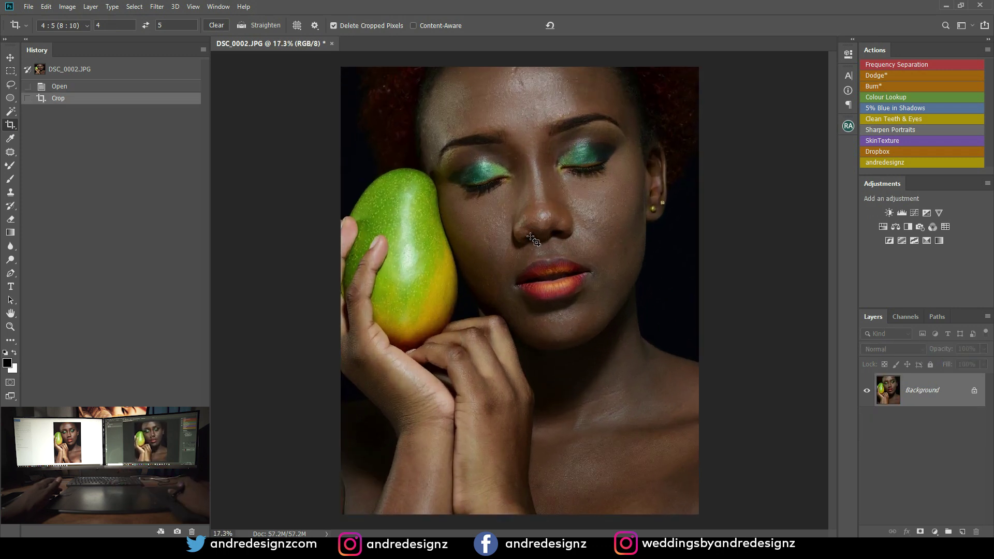
# Step: Examine the skin texture, blemishes and highlights on the forehead, cheeks and nose of the cropped portrait
pyautogui.scroll(2, 533, 239)
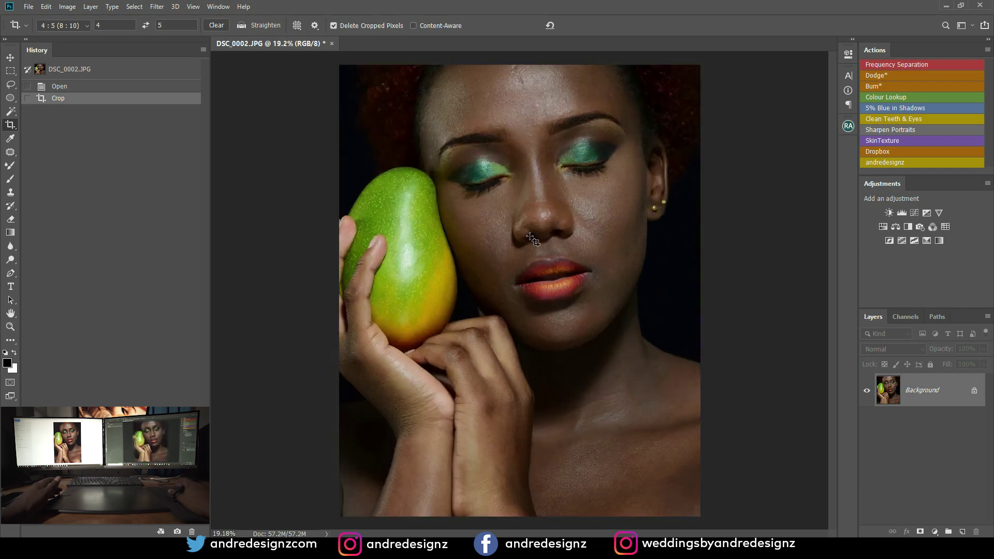
pyautogui.scroll(-2, 533, 239)
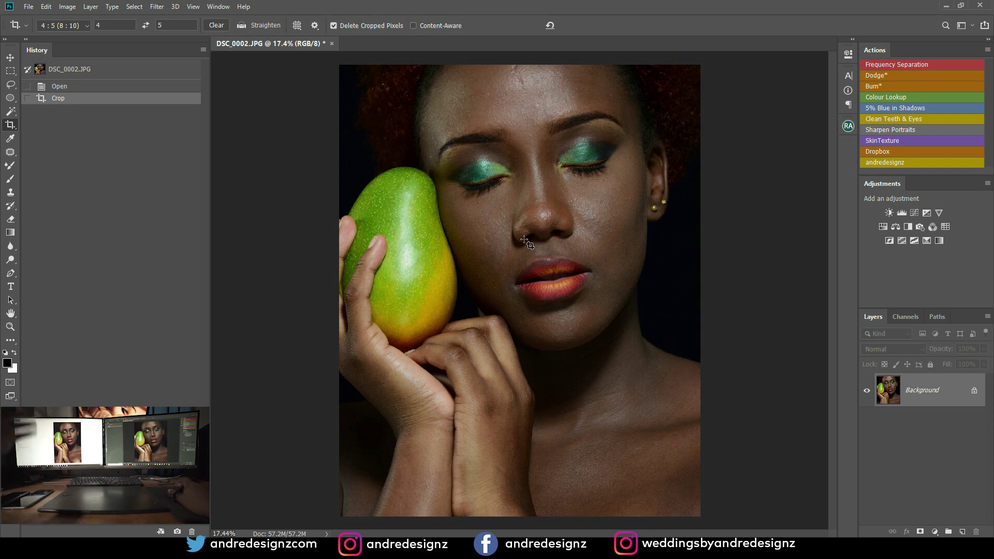
pyautogui.scroll(2, 586, 274)
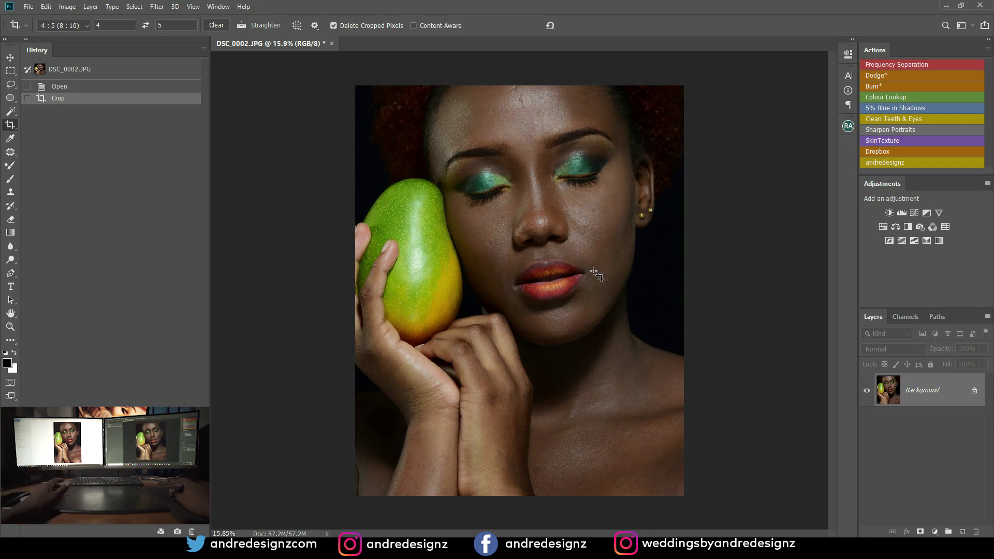
pyautogui.scroll(-2, 595, 273)
pyautogui.scroll(4, 502, 109)
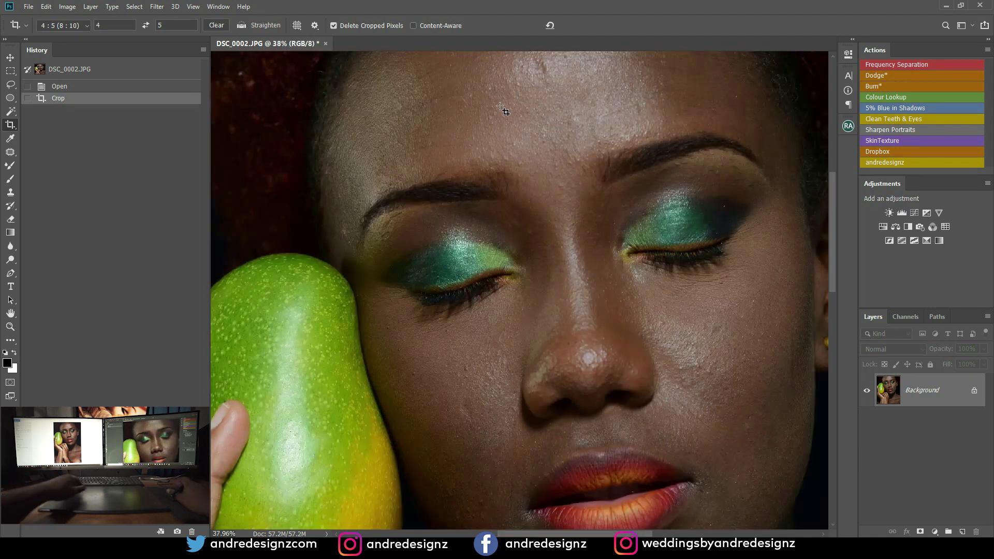
pyautogui.moveTo(648, 128)
pyautogui.mouseDown()
pyautogui.moveTo(652, 213)
pyautogui.moveTo(630, 147)
pyautogui.moveTo(637, 133)
pyautogui.mouseUp()
pyautogui.scroll(-3, 637, 132)
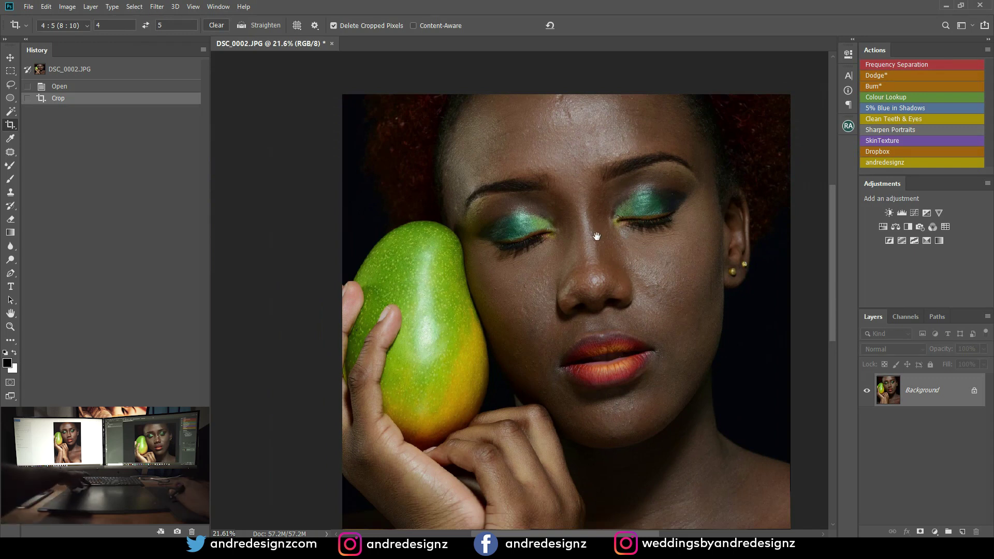
pyautogui.moveTo(596, 237); pyautogui.dragTo(541, 208)
pyautogui.scroll(1, 554, 177)
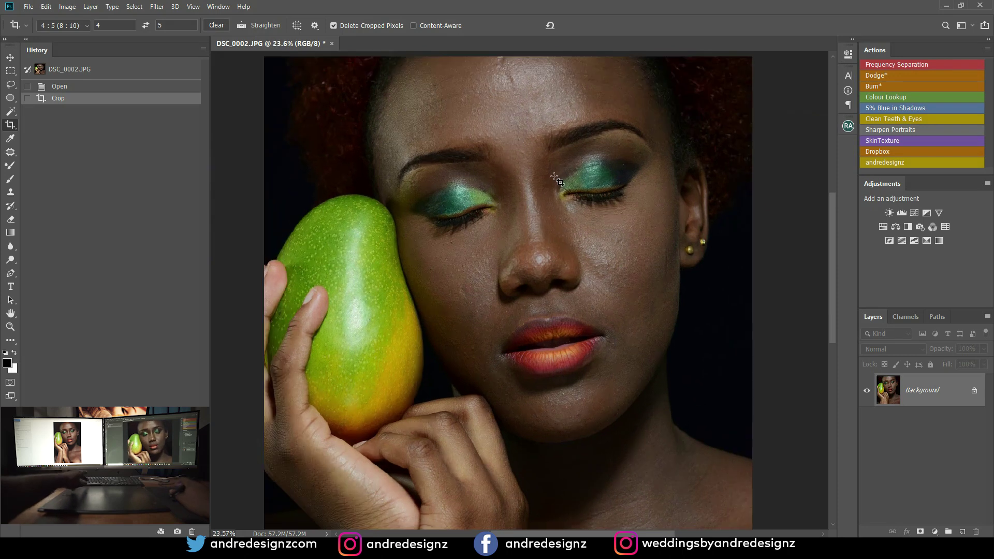
# Step: Duplicate the Background layer and repair a first facial blemish on the copy with the Patch tool in Normal mode
pyautogui.moveTo(944, 392); pyautogui.dragTo(961, 532)
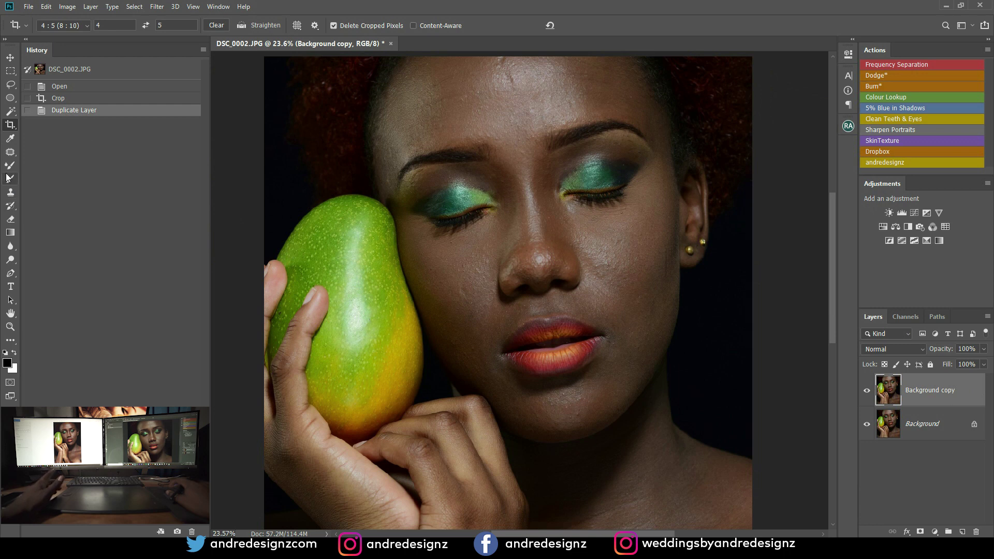
pyautogui.click(10, 152)
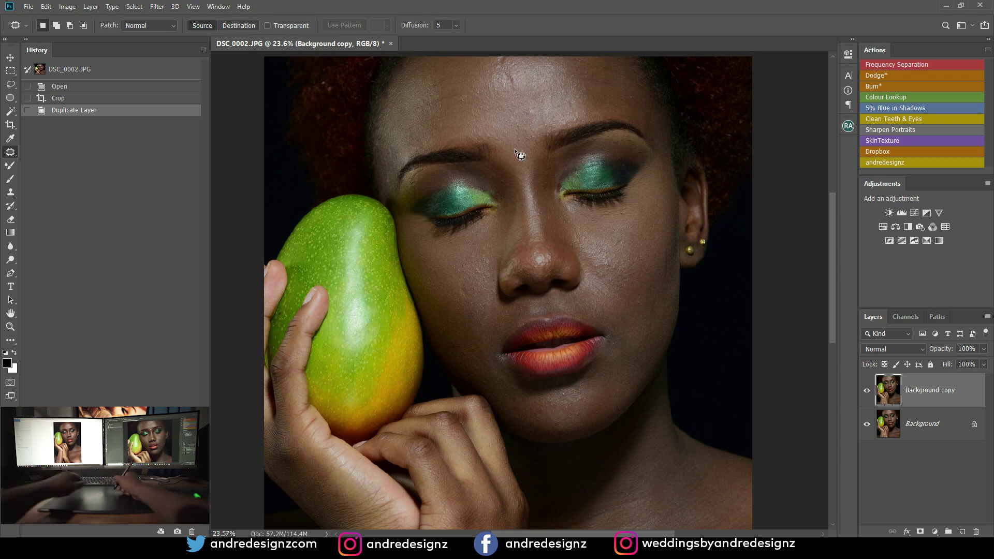
pyautogui.moveTo(557, 205)
pyautogui.mouseDown()
pyautogui.moveTo(578, 217)
pyautogui.moveTo(590, 177)
pyautogui.moveTo(542, 199)
pyautogui.mouseUp()
pyautogui.hotkey('ctrl', 'd')
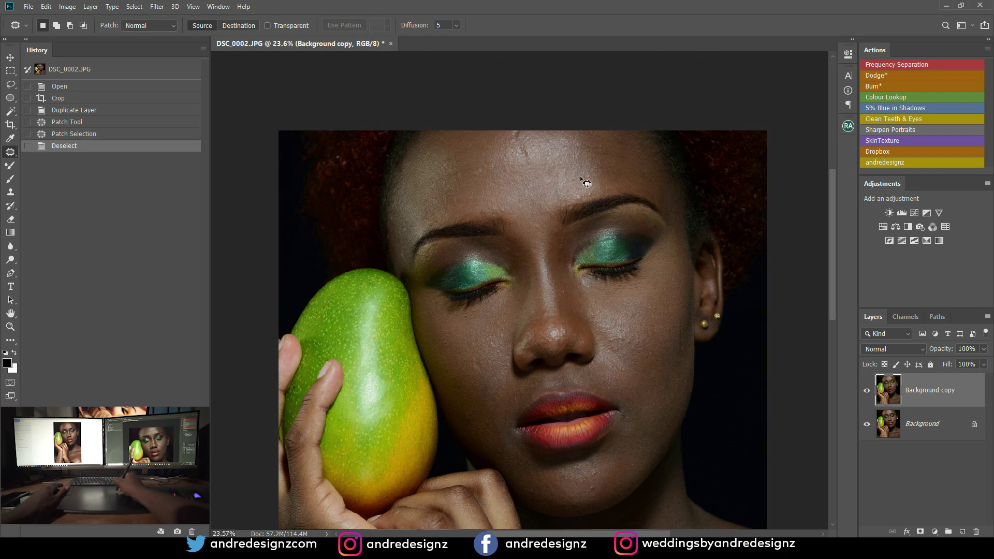
# Step: Patch the blemishes and the small scar on the forehead with clean nearby skin, deselecting after each repair
pyautogui.moveTo(588, 171)
pyautogui.mouseDown()
pyautogui.moveTo(602, 177)
pyautogui.moveTo(587, 193)
pyautogui.moveTo(603, 186)
pyautogui.moveTo(587, 205)
pyautogui.mouseUp()
pyautogui.hotkey('ctrl', 'd')
pyautogui.hotkey('ctrl', 'd')
pyautogui.moveTo(587, 205)
pyautogui.mouseDown()
pyautogui.moveTo(577, 179)
pyautogui.moveTo(533, 146)
pyautogui.mouseUp()
pyautogui.hotkey('ctrl', 'd')
pyautogui.moveTo(531, 156); pyautogui.dragTo(537, 183)
pyautogui.hotkey('ctrl', 'd')
pyautogui.moveTo(525, 133)
pyautogui.mouseDown()
pyautogui.moveTo(549, 136)
pyautogui.moveTo(510, 145)
pyautogui.moveTo(505, 193)
pyautogui.moveTo(483, 173)
pyautogui.mouseUp()
pyautogui.hotkey('ctrl', 'd')
pyautogui.hotkey('ctrl', 'd')
pyautogui.moveTo(483, 173); pyautogui.dragTo(500, 171)
pyautogui.hotkey('ctrl', 'd')
pyautogui.moveTo(501, 171); pyautogui.dragTo(504, 181)
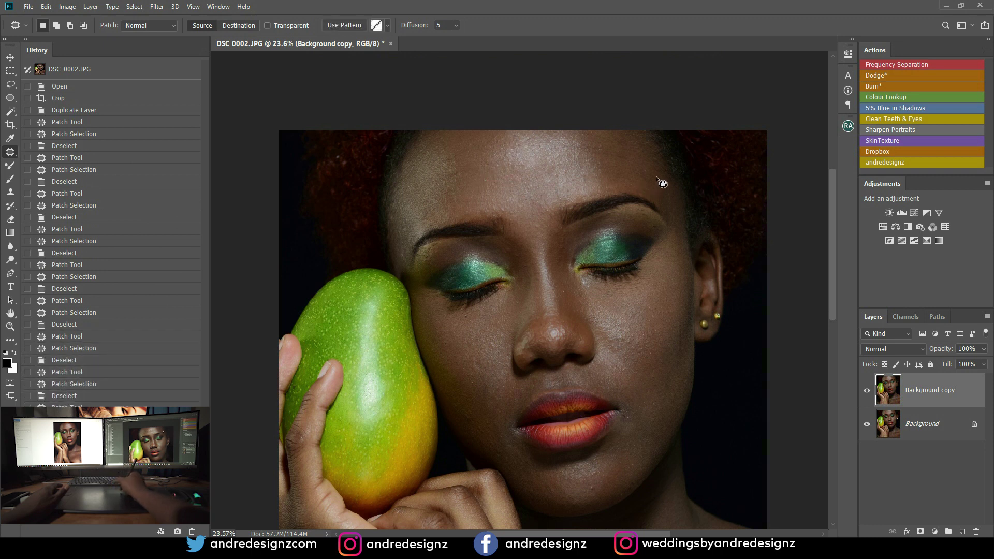
pyautogui.hotkey('ctrl', 'd')
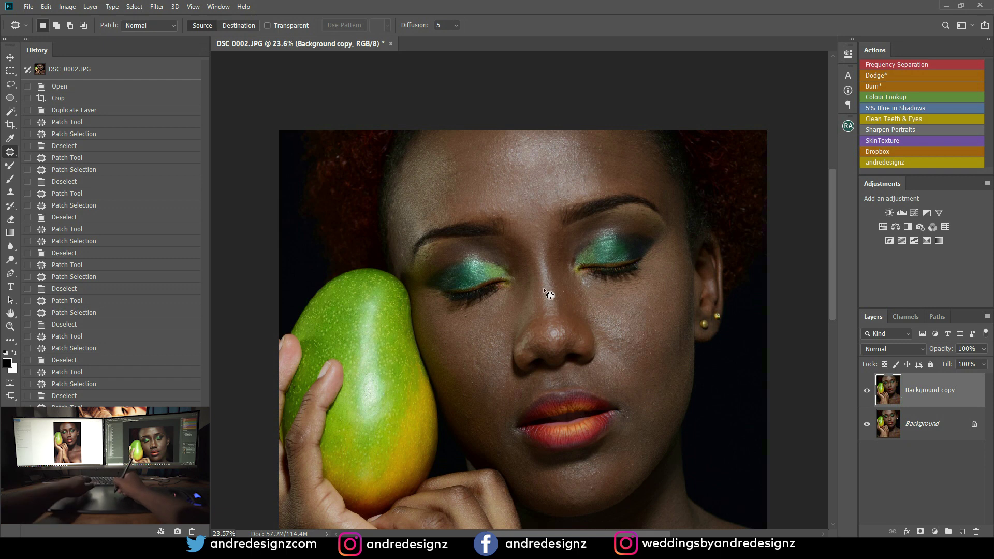
# Step: Patch the bumps and spots on the cheek next to the mango, from below the eye to beside the nose
pyautogui.moveTo(533, 318); pyautogui.dragTo(581, 165)
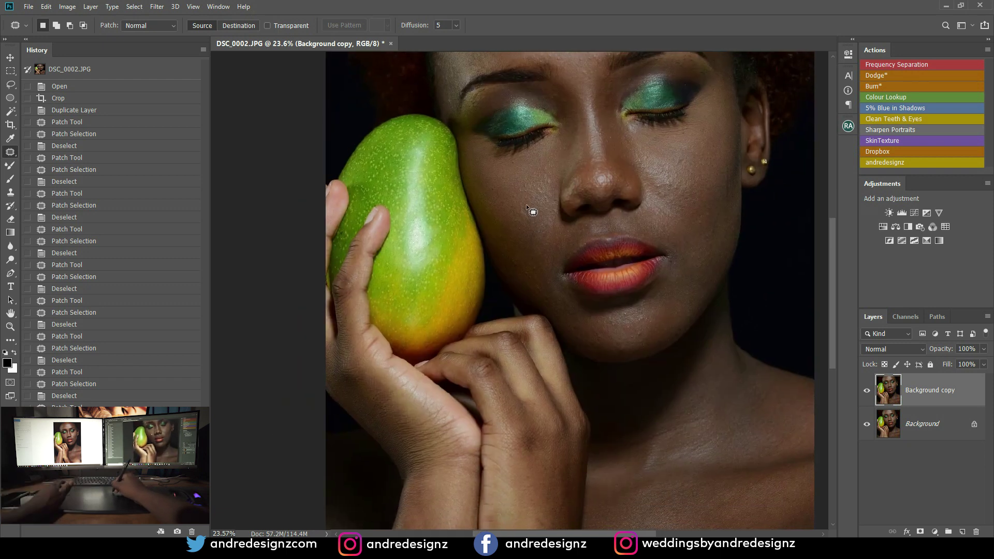
pyautogui.moveTo(535, 216); pyautogui.dragTo(528, 205)
pyautogui.moveTo(528, 211)
pyautogui.mouseDown()
pyautogui.moveTo(537, 222)
pyautogui.moveTo(541, 197)
pyautogui.moveTo(501, 199)
pyautogui.moveTo(510, 201)
pyautogui.mouseUp()
pyautogui.hotkey('ctrl', 'd')
pyautogui.moveTo(505, 203)
pyautogui.mouseDown()
pyautogui.moveTo(514, 195)
pyautogui.moveTo(501, 182)
pyautogui.moveTo(542, 216)
pyautogui.moveTo(540, 236)
pyautogui.moveTo(550, 227)
pyautogui.mouseUp()
pyautogui.hotkey('ctrl', 'd')
pyautogui.hotkey('ctrl', 'd')
pyautogui.hotkey('ctrl', 'd')
pyautogui.moveTo(546, 233)
pyautogui.mouseDown()
pyautogui.moveTo(555, 235)
pyautogui.moveTo(539, 208)
pyautogui.mouseUp()
pyautogui.hotkey('ctrl', 'd')
pyautogui.moveTo(534, 209)
pyautogui.mouseDown()
pyautogui.moveTo(542, 202)
pyautogui.moveTo(529, 239)
pyautogui.moveTo(536, 226)
pyautogui.moveTo(540, 243)
pyautogui.moveTo(532, 201)
pyautogui.moveTo(550, 212)
pyautogui.moveTo(534, 205)
pyautogui.mouseUp()
pyautogui.hotkey('ctrl', 'd')
pyautogui.hotkey('ctrl', 'd')
pyautogui.hotkey('ctrl', 'd')
pyautogui.moveTo(534, 209); pyautogui.dragTo(539, 215)
pyautogui.moveTo(548, 175); pyautogui.dragTo(548, 176)
pyautogui.moveTo(550, 180); pyautogui.dragTo(545, 196)
pyautogui.hotkey('ctrl', 'd')
# Step: Patch the spots on the cheek on the earring side and around the outer corner of that eye
pyautogui.moveTo(668, 189); pyautogui.dragTo(675, 194)
pyautogui.hotkey('ctrl', 'd')
pyautogui.moveTo(682, 198)
pyautogui.mouseDown()
pyautogui.moveTo(693, 196)
pyautogui.moveTo(676, 184)
pyautogui.mouseUp()
pyautogui.hotkey('ctrl', 'd')
pyautogui.moveTo(677, 188); pyautogui.dragTo(711, 123)
pyautogui.hotkey('ctrl', 'd')
pyautogui.hotkey('ctrl', 'd')
pyautogui.moveTo(707, 130); pyautogui.dragTo(700, 135)
pyautogui.hotkey('ctrl', 'd')
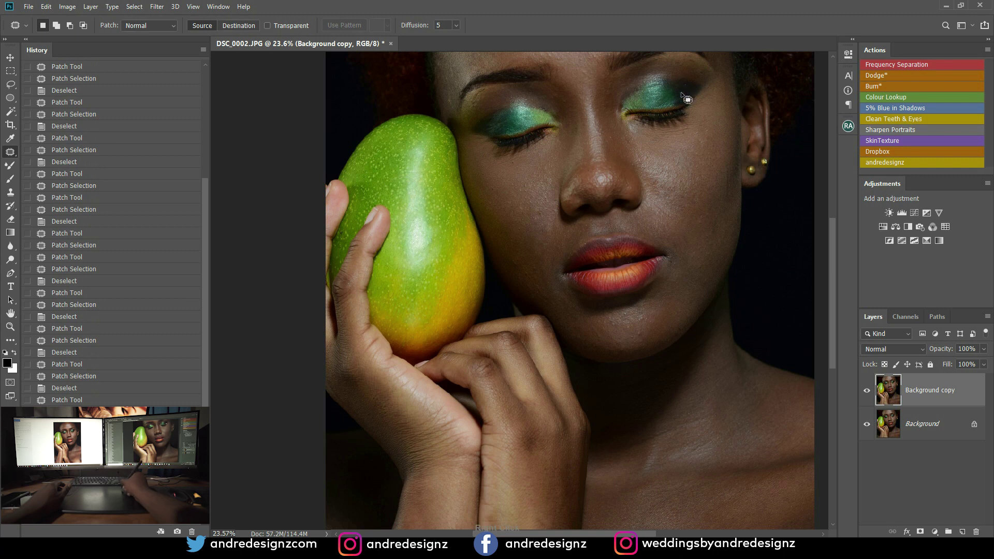
pyautogui.moveTo(690, 87); pyautogui.dragTo(680, 95)
pyautogui.moveTo(679, 95); pyautogui.dragTo(680, 89)
pyautogui.hotkey('ctrl', 'd')
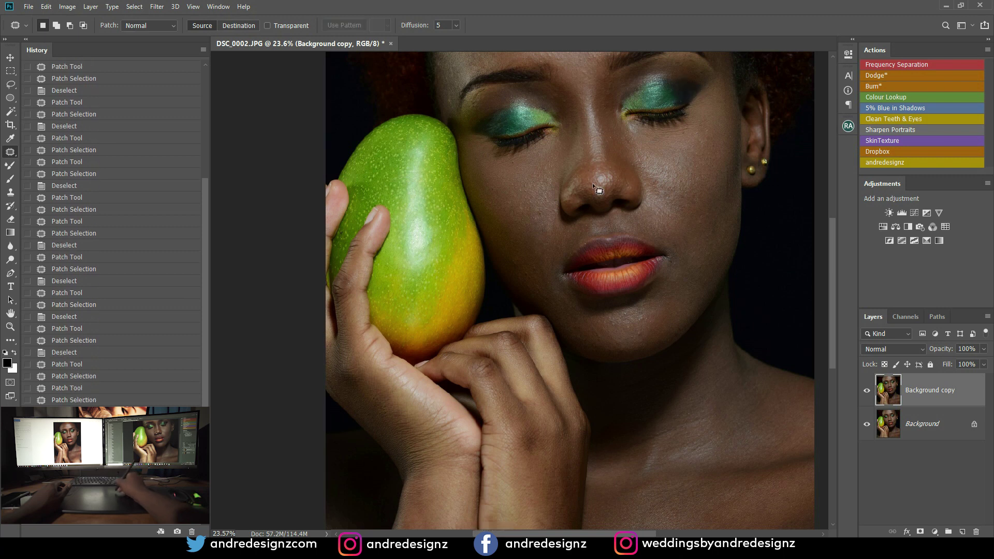
# Step: Patch the remaining spots on the mango-side cheek, down to the skin beside the corner of the mouth
pyautogui.moveTo(522, 214); pyautogui.dragTo(523, 201)
pyautogui.moveTo(525, 209)
pyautogui.mouseDown()
pyautogui.moveTo(523, 199)
pyautogui.moveTo(551, 216)
pyautogui.mouseUp()
pyautogui.hotkey('ctrl', 'd')
pyautogui.moveTo(550, 222)
pyautogui.mouseDown()
pyautogui.moveTo(555, 232)
pyautogui.moveTo(535, 219)
pyautogui.moveTo(542, 208)
pyautogui.moveTo(549, 225)
pyautogui.mouseUp()
pyautogui.hotkey('ctrl', 'd')
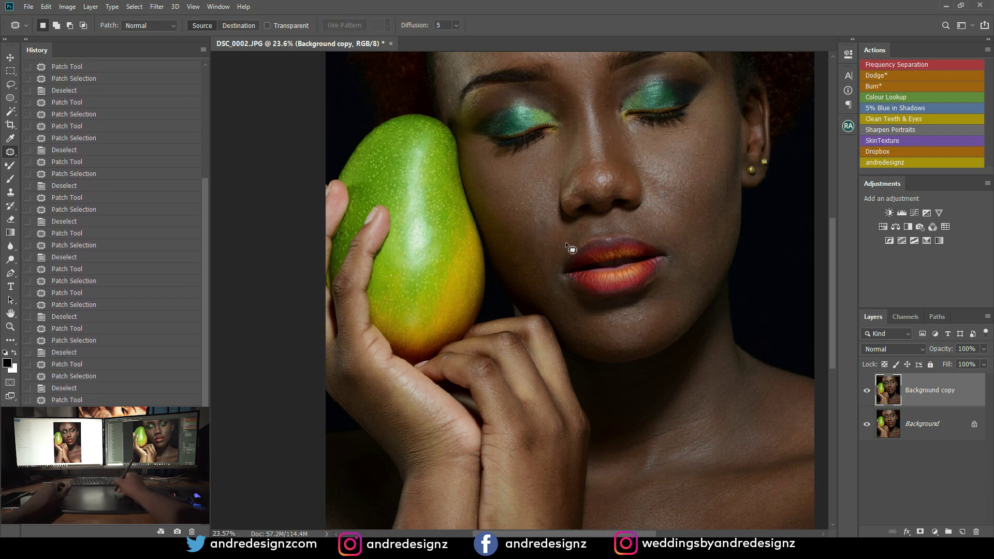
pyautogui.moveTo(510, 267); pyautogui.dragTo(537, 263)
pyautogui.hotkey('ctrl', 'd')
pyautogui.hotkey('ctrl', 'd')
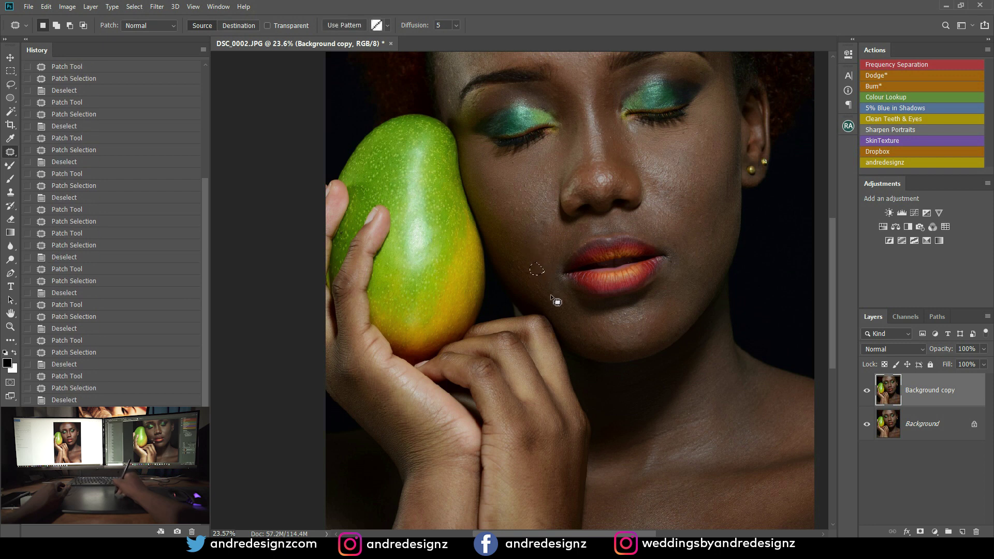
# Step: Patch the spots along the chin and jaw beneath the lips, deselecting after the repairs
pyautogui.moveTo(562, 314); pyautogui.dragTo(566, 320)
pyautogui.moveTo(555, 309); pyautogui.dragTo(590, 318)
pyautogui.moveTo(631, 315); pyautogui.dragTo(626, 310)
pyautogui.moveTo(625, 316)
pyautogui.mouseDown()
pyautogui.moveTo(636, 339)
pyautogui.moveTo(648, 316)
pyautogui.mouseUp()
pyautogui.hotkey('ctrl', 'd')
pyautogui.hotkey('ctrl', 'd')
pyautogui.moveTo(648, 318)
pyautogui.mouseDown()
pyautogui.moveTo(630, 333)
pyautogui.moveTo(661, 306)
pyautogui.mouseUp()
pyautogui.hotkey('ctrl', 'd')
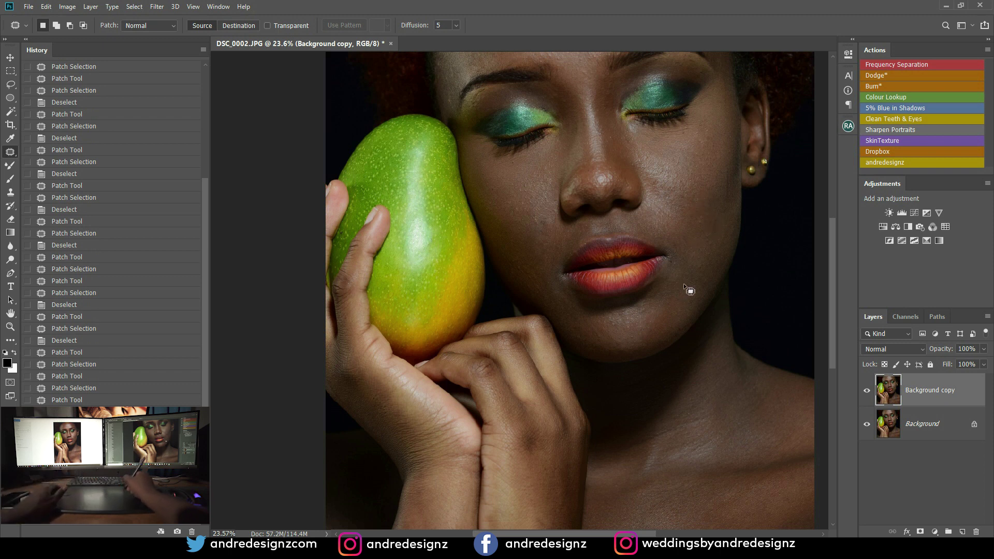
# Step: Patch the last spots on the earring-side cheek, beside the nose on the mango side and just below the nose
pyautogui.moveTo(612, 262); pyautogui.dragTo(631, 342)
pyautogui.moveTo(690, 203); pyautogui.dragTo(697, 205)
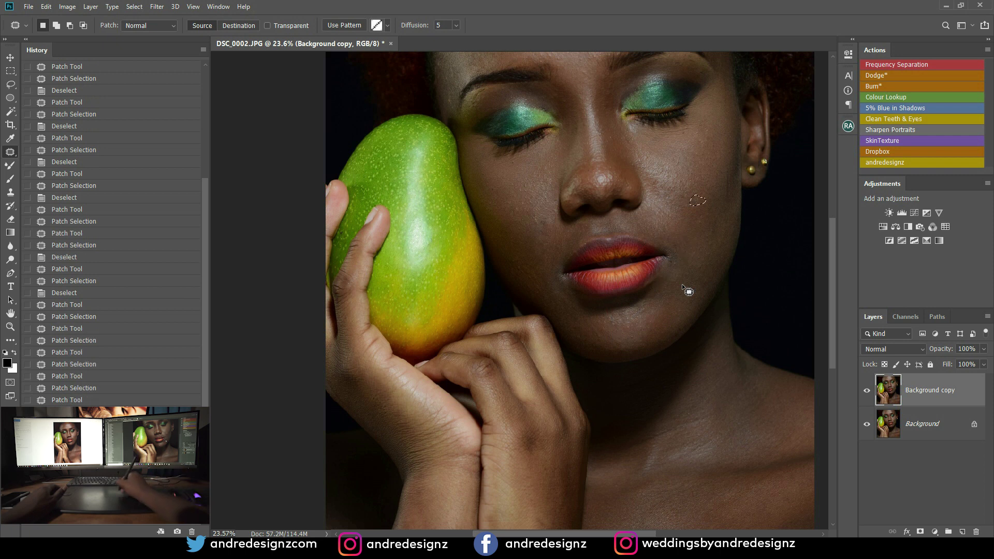
pyautogui.moveTo(547, 216); pyautogui.dragTo(545, 218)
pyautogui.moveTo(543, 224)
pyautogui.mouseDown()
pyautogui.moveTo(551, 232)
pyautogui.moveTo(554, 220)
pyautogui.moveTo(539, 227)
pyautogui.mouseUp()
pyautogui.hotkey('ctrl', 'd')
pyautogui.hotkey('ctrl', 'd')
pyautogui.moveTo(591, 224); pyautogui.dragTo(597, 220)
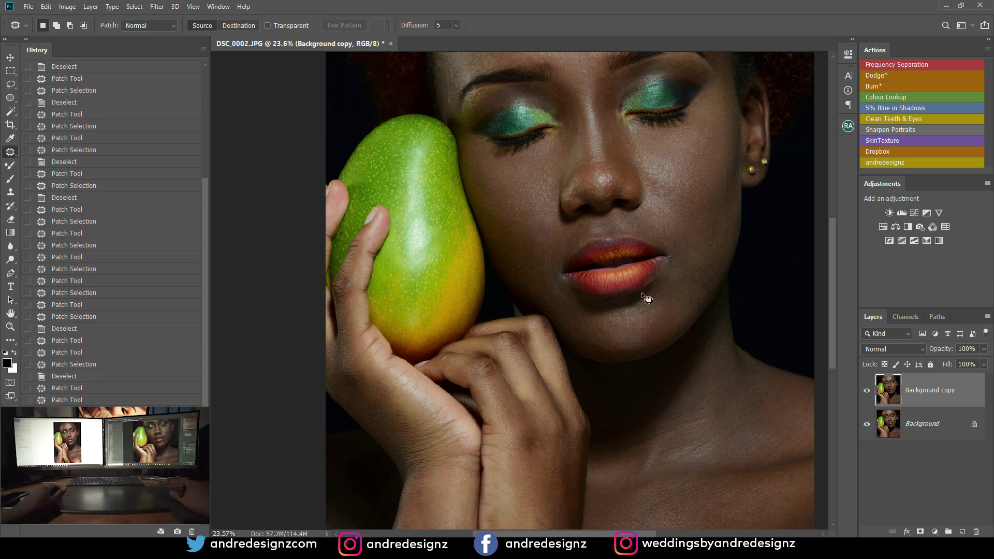
# Step: Run the Frequency Separation action on the retouched portrait copy, accepting a Gaussian Blur radius of 6.4 pixels for the Low* layer
pyautogui.scroll(-2, 623, 248)
pyautogui.scroll(-3, 622, 485)
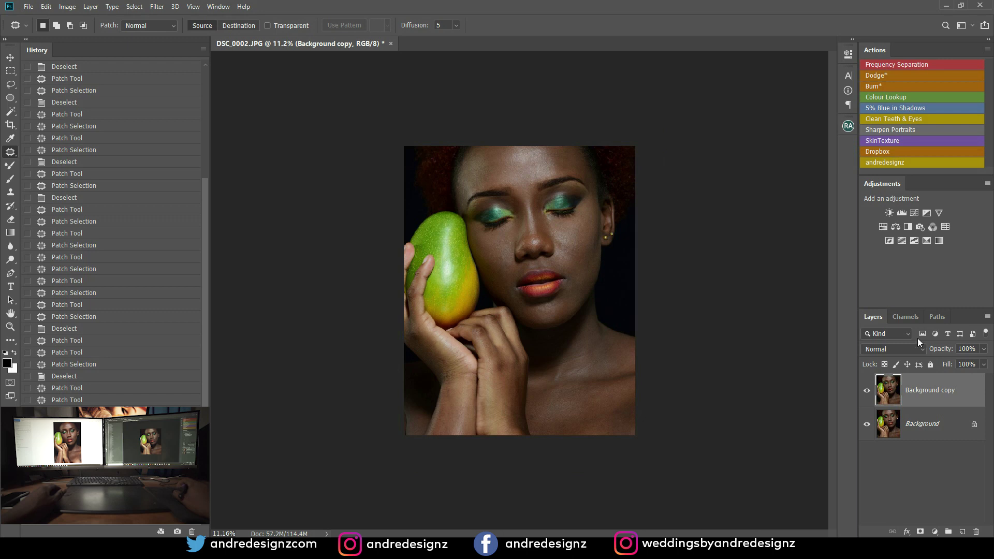
pyautogui.click(890, 66)
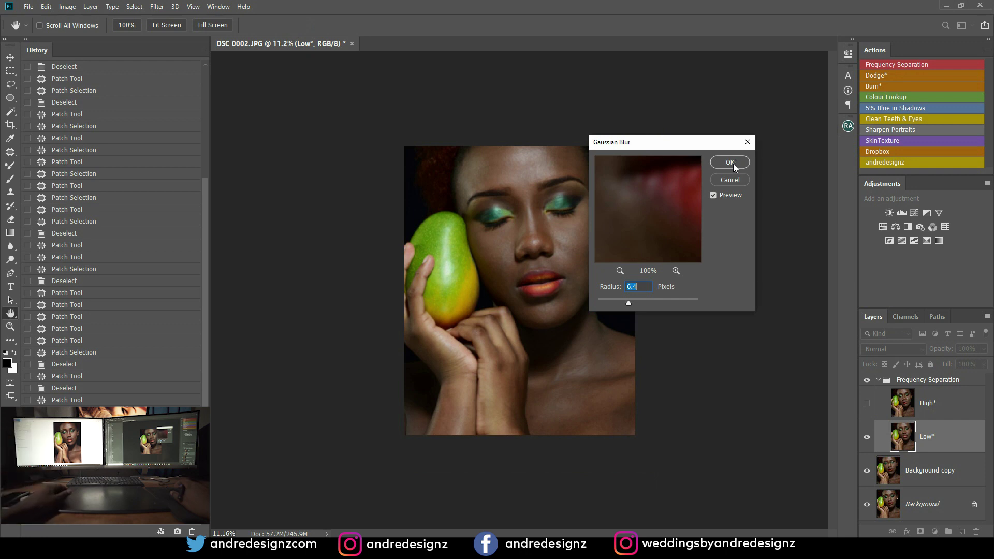
pyautogui.click(733, 164)
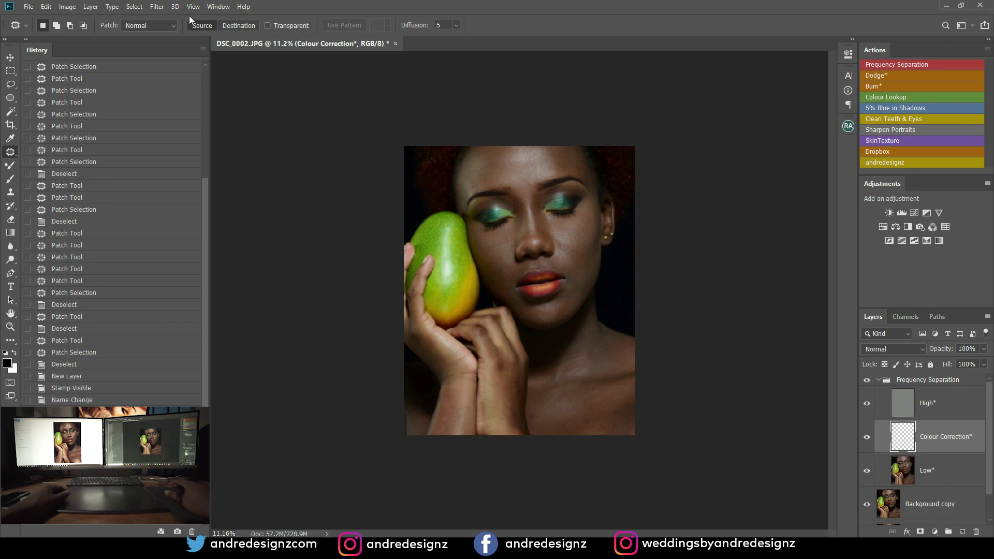
# Step: Check the image's colour mode and bit depth
pyautogui.click(91, 7)
pyautogui.click(67, 7)
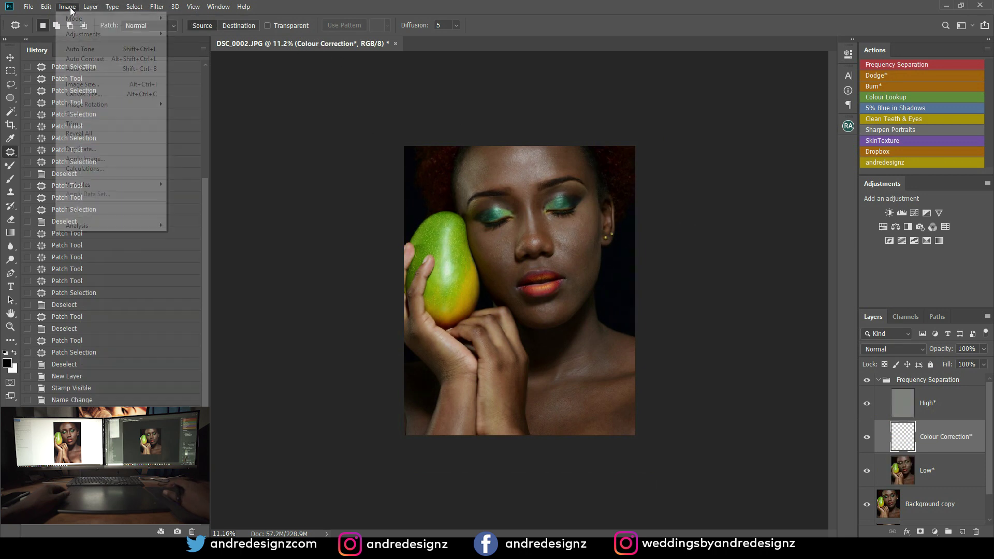
pyautogui.moveTo(110, 21)
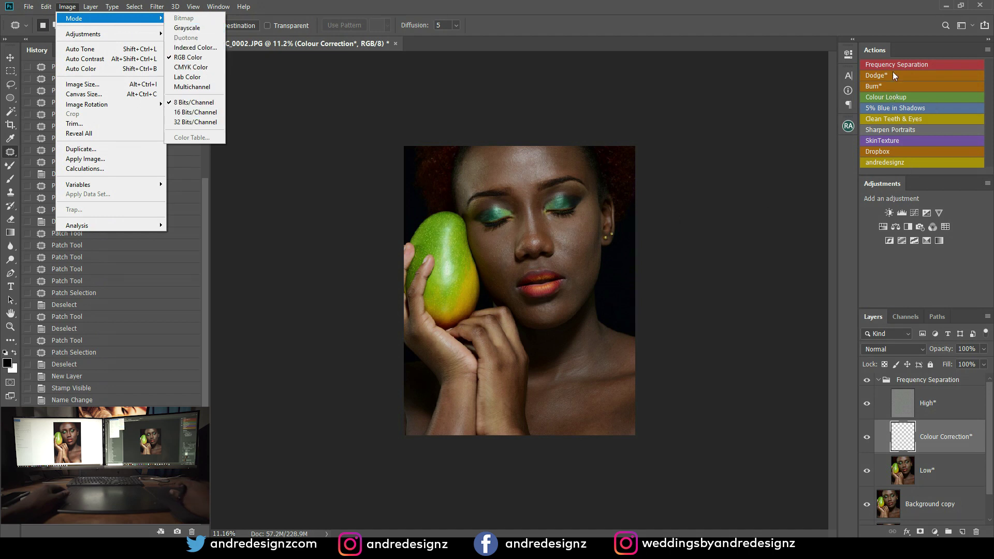
pyautogui.click(715, 125)
# Step: Select the Low* layer and set up the Mixer Brush with a cleaned brush for smoothing the face
pyautogui.hotkey('ctrl', '+')
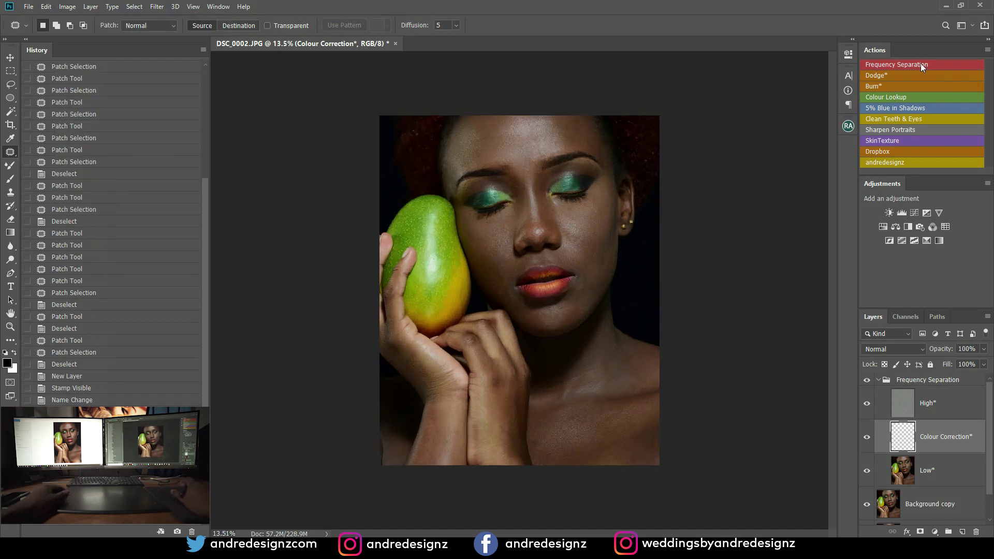
pyautogui.click(950, 477)
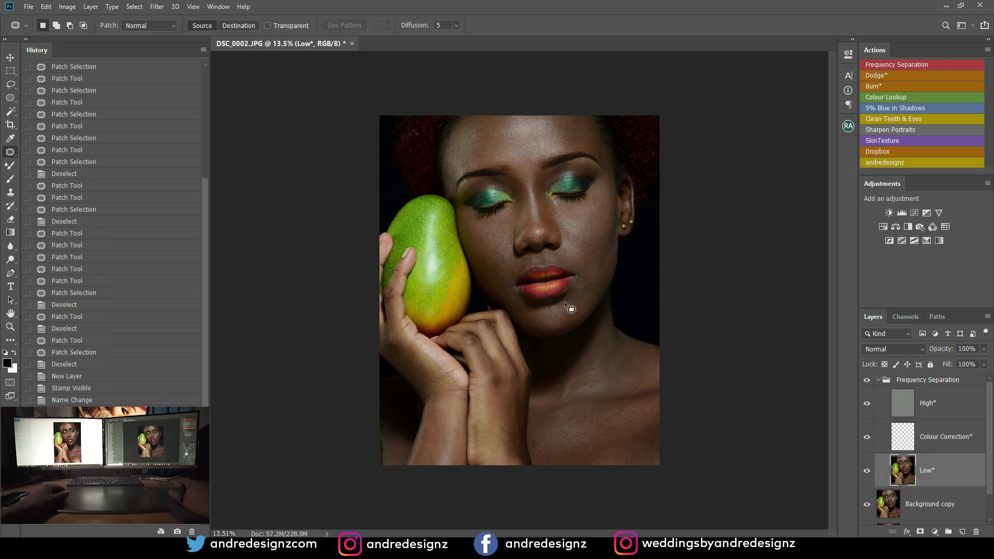
pyautogui.hotkey('ctrl', '+')
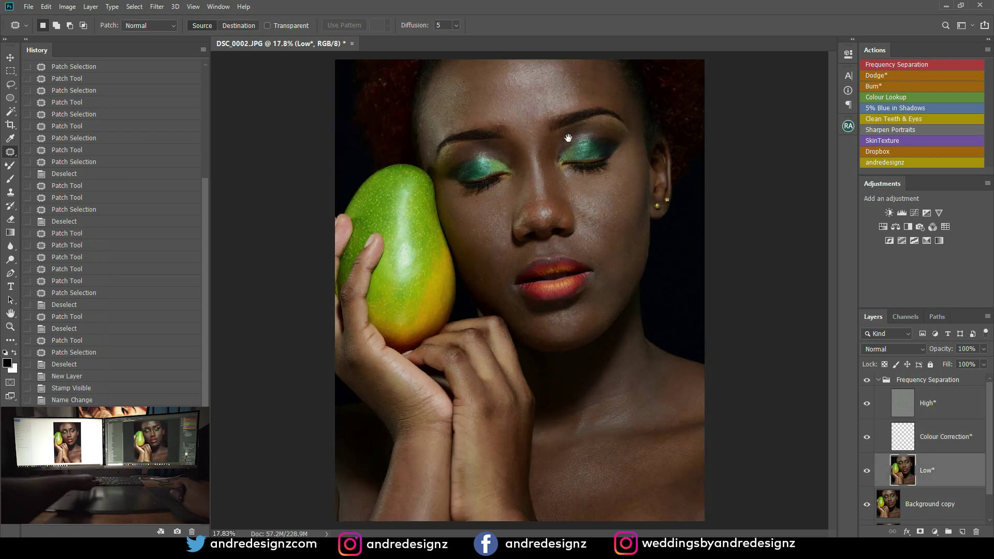
pyautogui.scroll(1, 572, 176)
pyautogui.moveTo(570, 179); pyautogui.dragTo(544, 191)
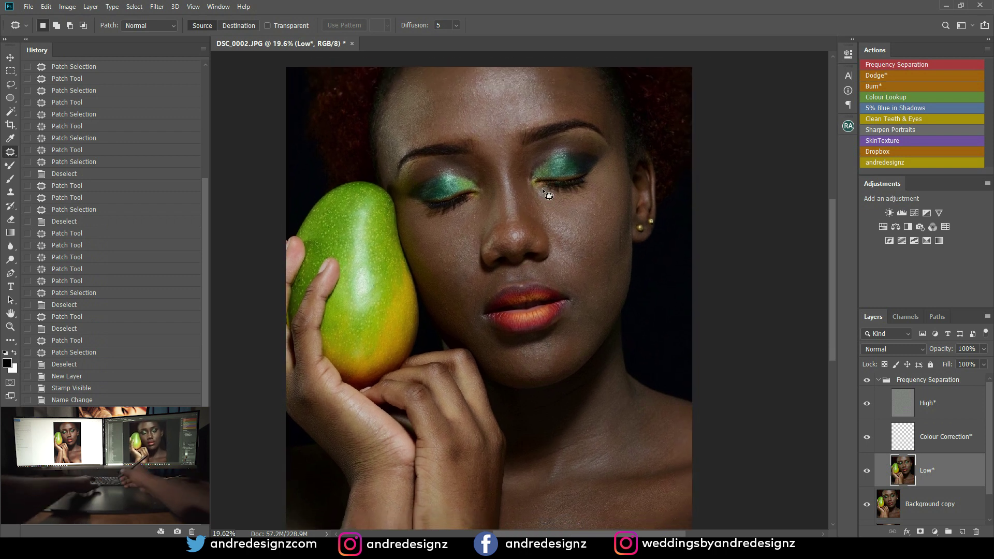
pyautogui.press('b')
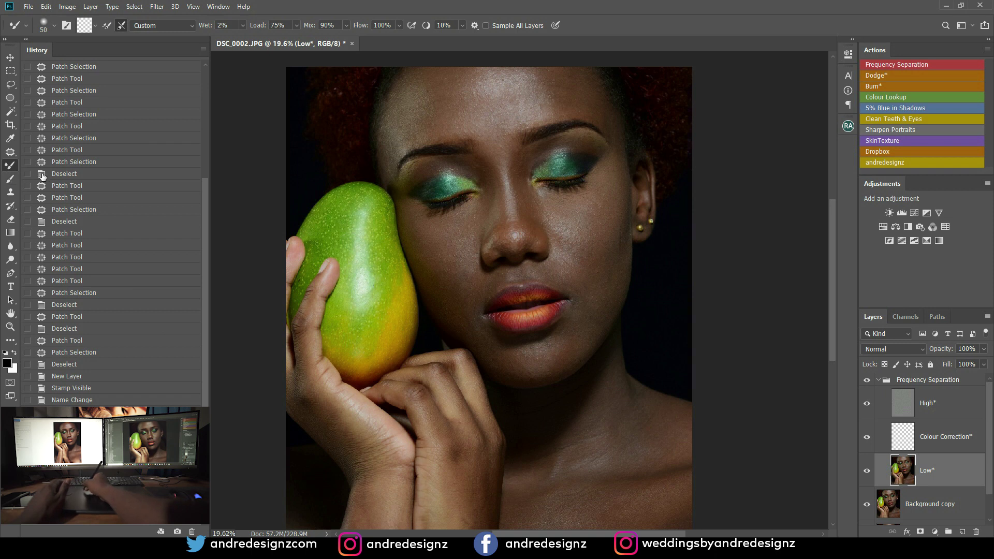
pyautogui.click(95, 26)
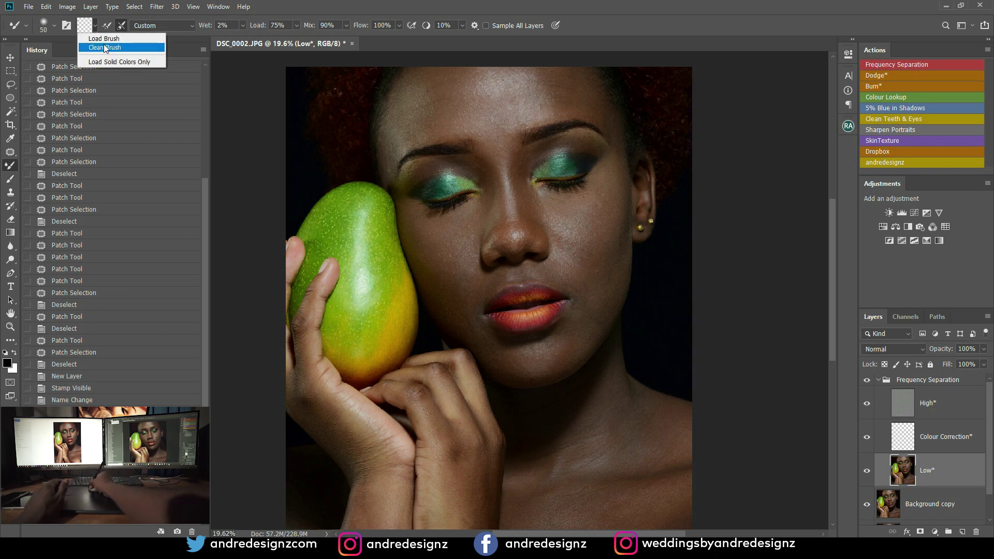
pyautogui.click(104, 48)
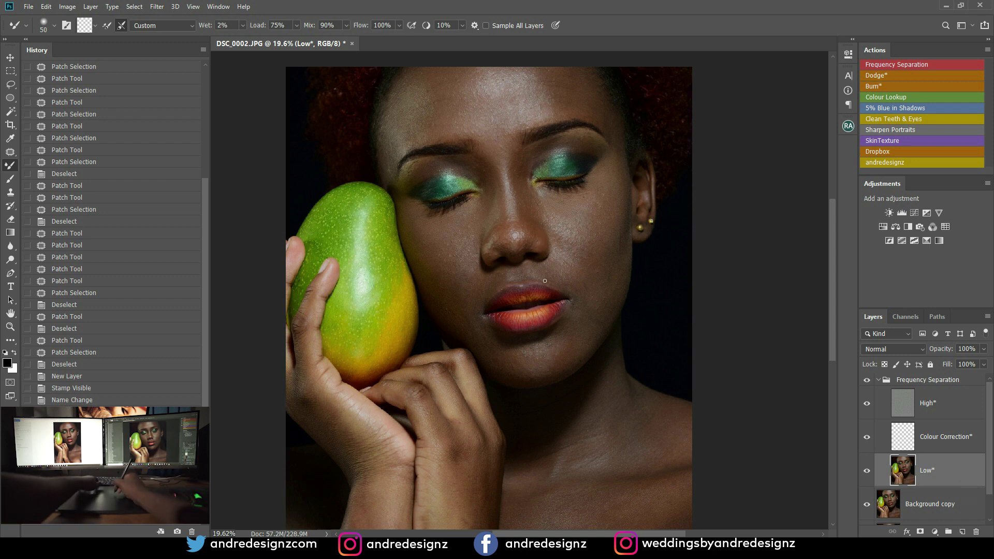
# Step: Blend the skin tones of the earring-side cheek with a 300 px Mixer Brush, comparing the result with the Frequency Separation group hidden
pyautogui.press(']')
pyautogui.press(']')
pyautogui.press(']')
pyautogui.press(']')
pyautogui.press(']')
pyautogui.press(']')
pyautogui.press(']')
pyautogui.press(']')
pyautogui.press(']')
pyautogui.press(']')
pyautogui.press(']')
pyautogui.press('[')
pyautogui.press('[')
pyautogui.press('[')
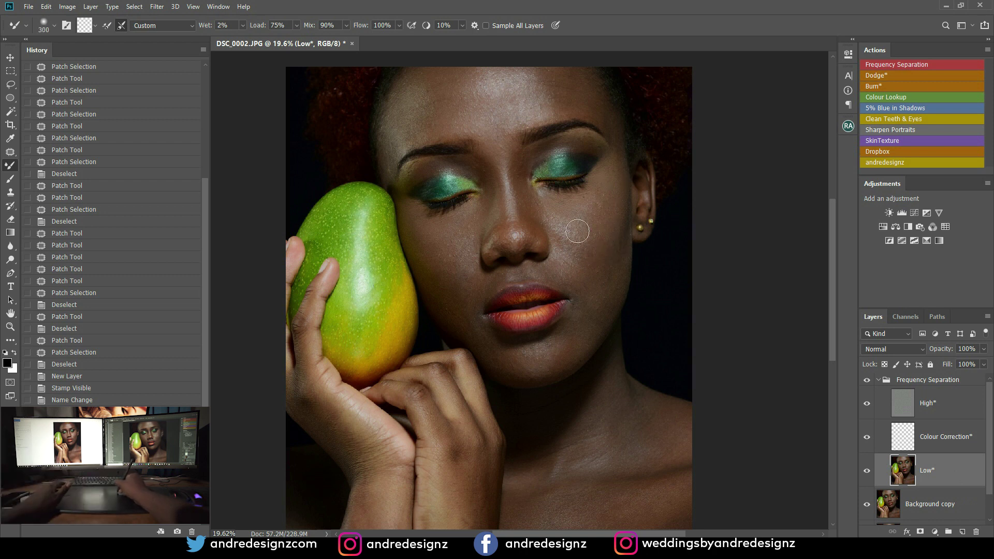
pyautogui.hotkey('ctrl', 'shift', 'alt', 'n')
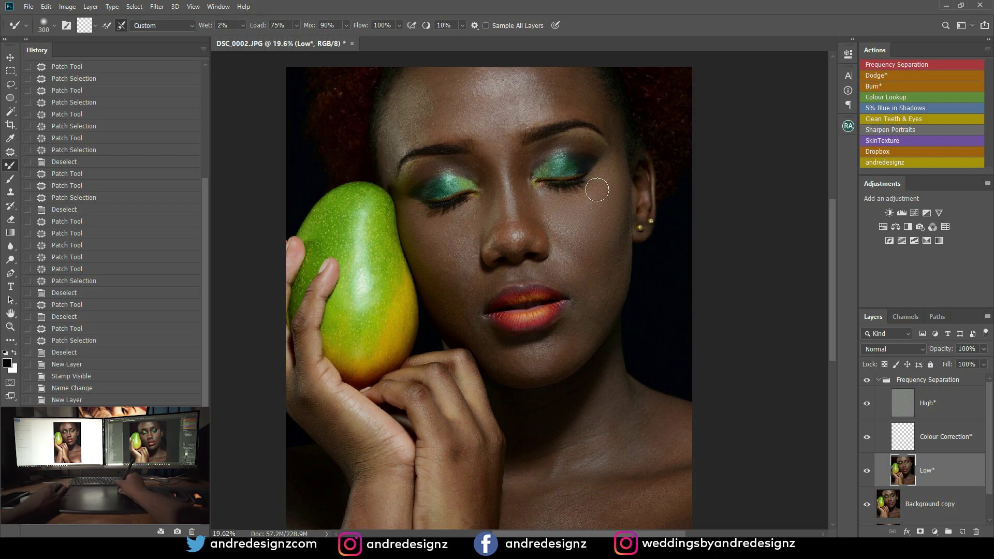
pyautogui.hotkey('ctrl', 'shift', 'alt', 'e')
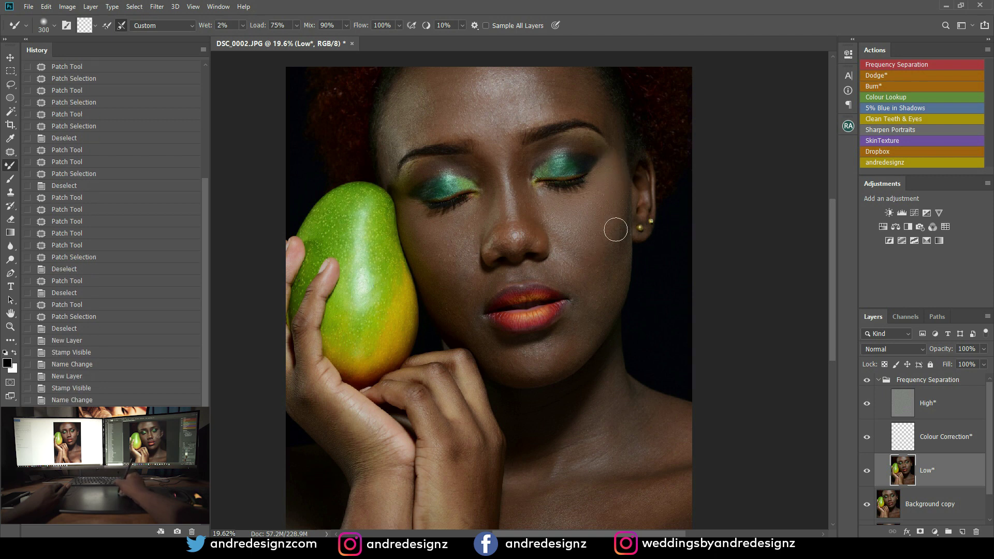
pyautogui.click(867, 382)
pyautogui.click(867, 381)
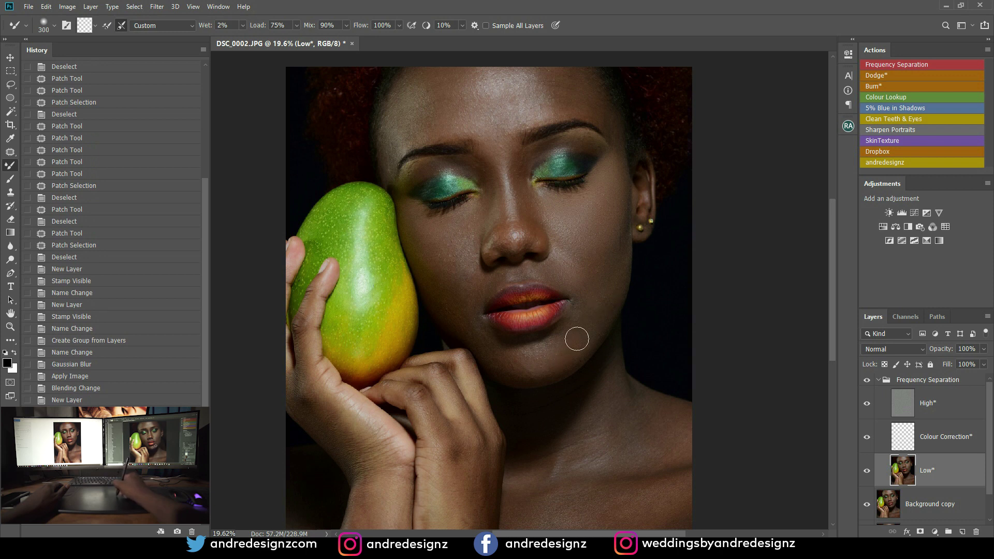
# Step: Blend the skin below the lips and down the mango-side cheek with the 300 px Mixer Brush
pyautogui.moveTo(591, 316)
pyautogui.mouseDown()
pyautogui.moveTo(575, 339)
pyautogui.moveTo(532, 364)
pyautogui.moveTo(501, 357)
pyautogui.moveTo(523, 368)
pyautogui.moveTo(513, 368)
pyautogui.moveTo(536, 361)
pyautogui.moveTo(504, 362)
pyautogui.moveTo(478, 343)
pyautogui.mouseUp()
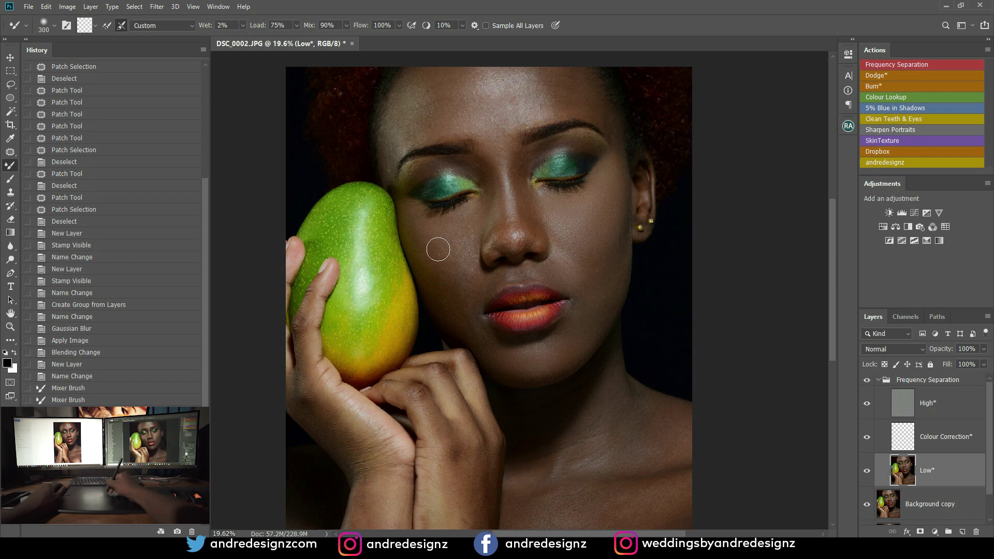
pyautogui.moveTo(472, 237); pyautogui.dragTo(460, 248)
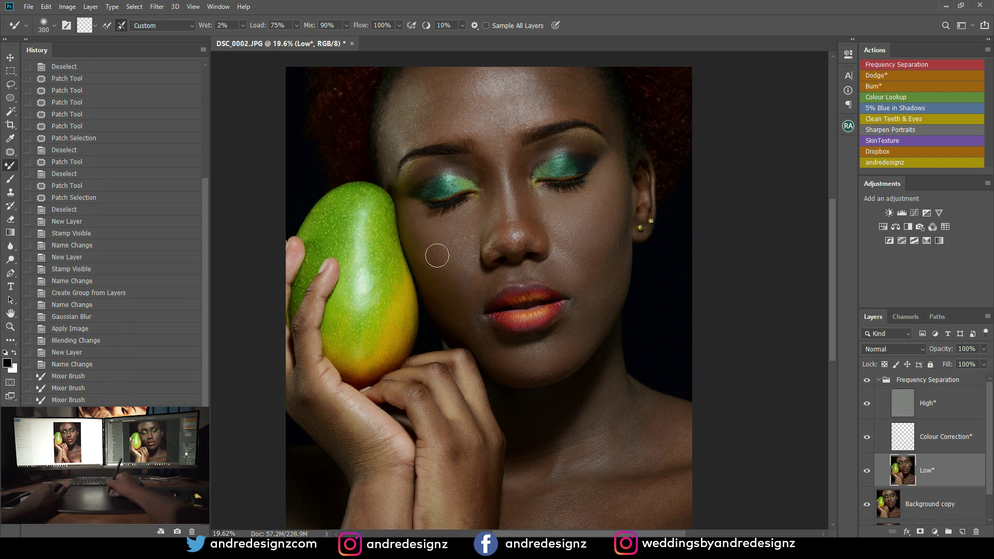
pyautogui.moveTo(462, 324); pyautogui.dragTo(474, 334)
pyautogui.moveTo(470, 280)
pyautogui.mouseDown()
pyautogui.moveTo(478, 296)
pyautogui.moveTo(467, 294)
pyautogui.mouseUp()
pyautogui.hotkey('ctrl', ',')
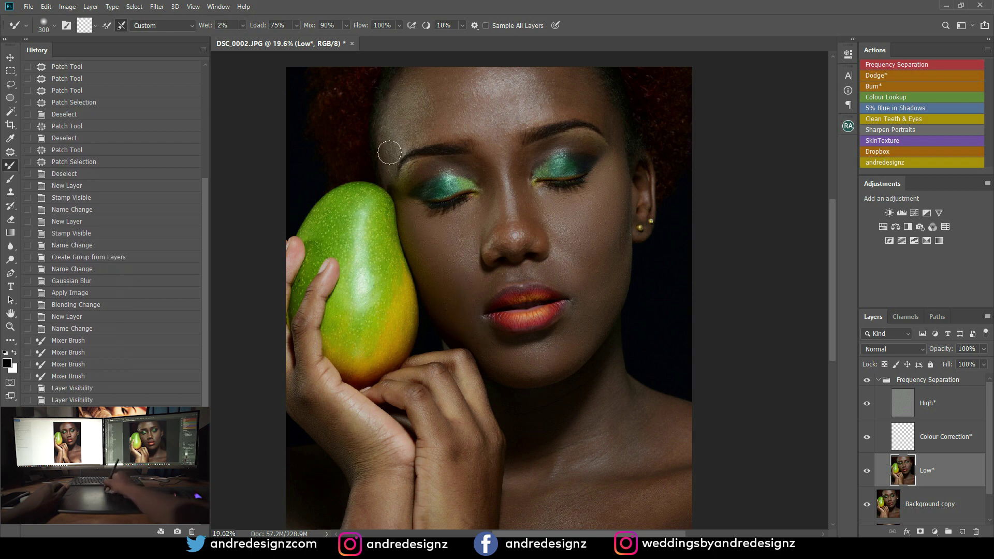
# Step: Smooth the forehead with the 300 px Mixer Brush, from the mango-side temple across to above the other eyebrow
pyautogui.moveTo(399, 132)
pyautogui.mouseDown()
pyautogui.moveTo(429, 116)
pyautogui.moveTo(409, 122)
pyautogui.mouseUp()
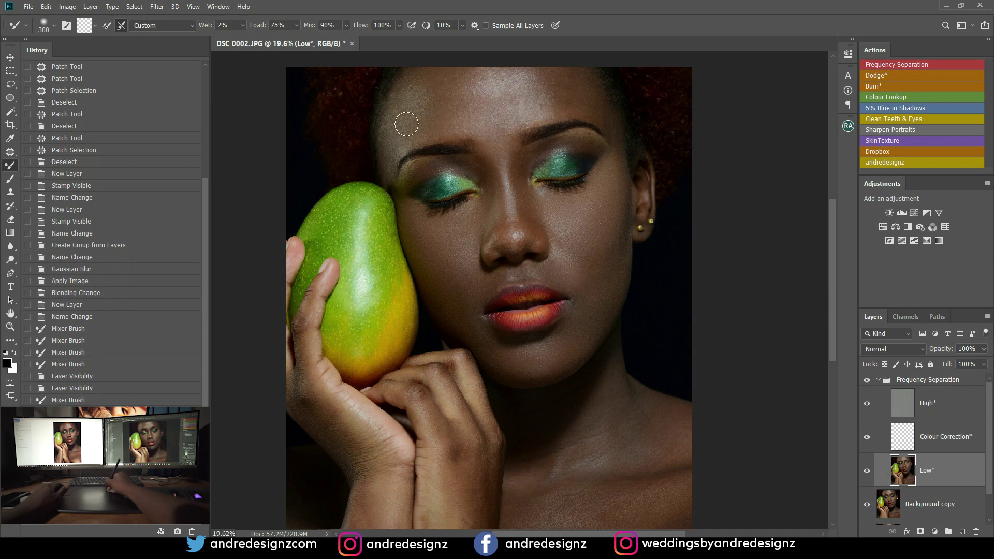
pyautogui.moveTo(423, 80); pyautogui.dragTo(411, 94)
pyautogui.moveTo(415, 128)
pyautogui.mouseDown()
pyautogui.moveTo(451, 120)
pyautogui.moveTo(430, 130)
pyautogui.moveTo(453, 121)
pyautogui.moveTo(423, 131)
pyautogui.moveTo(463, 125)
pyautogui.moveTo(449, 129)
pyautogui.moveTo(447, 95)
pyautogui.moveTo(425, 91)
pyautogui.moveTo(391, 143)
pyautogui.mouseUp()
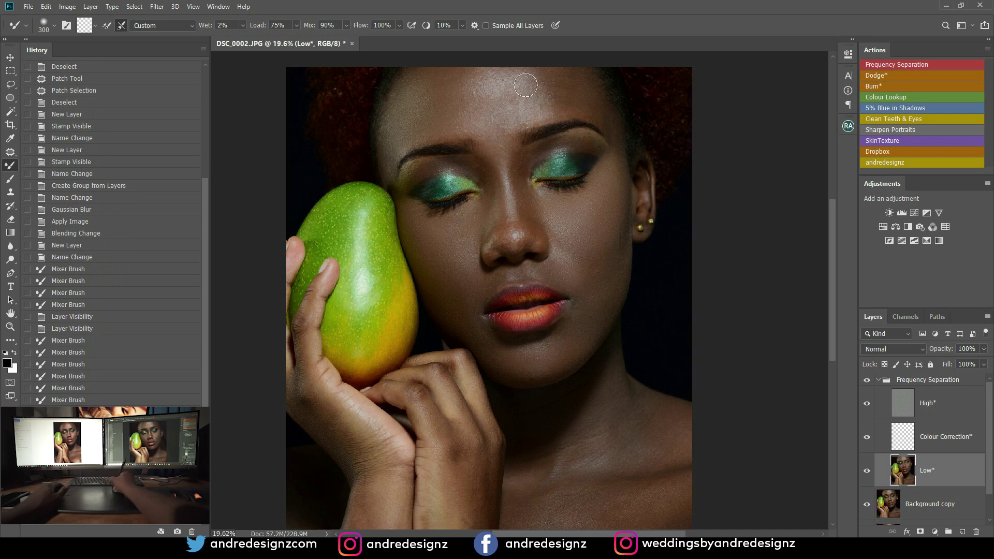
pyautogui.moveTo(476, 123)
pyautogui.mouseDown()
pyautogui.moveTo(536, 104)
pyautogui.moveTo(517, 93)
pyautogui.mouseUp()
pyautogui.moveTo(448, 108)
pyautogui.mouseDown()
pyautogui.moveTo(478, 89)
pyautogui.moveTo(519, 107)
pyautogui.moveTo(558, 107)
pyautogui.mouseUp()
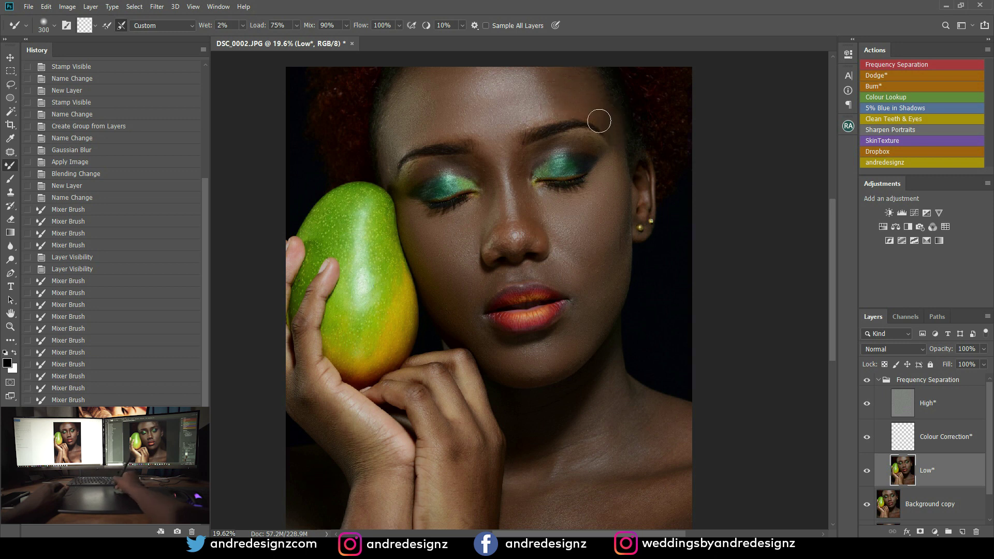
pyautogui.moveTo(454, 82)
pyautogui.mouseDown()
pyautogui.moveTo(412, 93)
pyautogui.moveTo(482, 85)
pyautogui.mouseUp()
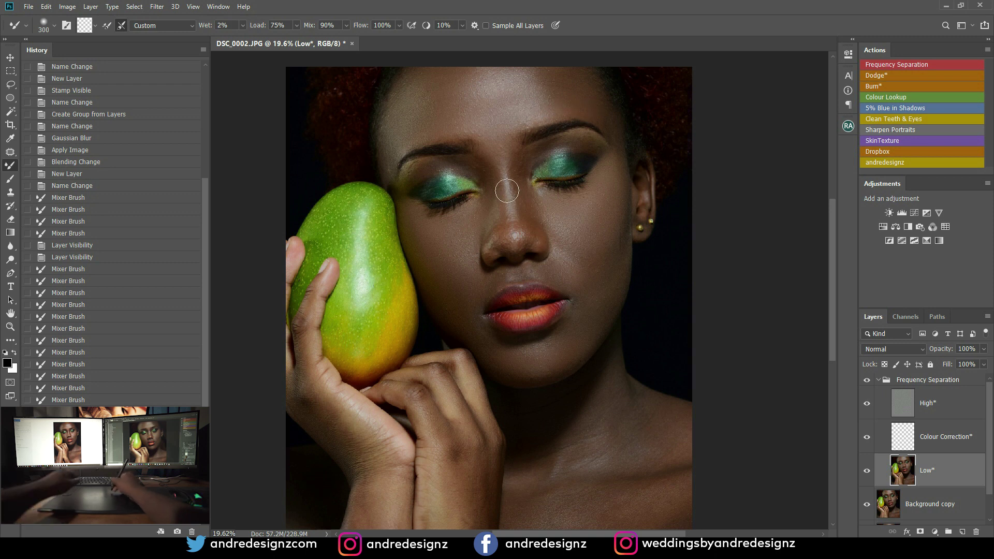
# Step: Blend the nose bridge with a 125 px Mixer Brush, and the skin between the eyebrows and beside the nose at 250 px
pyautogui.press('[')
pyautogui.press('[')
pyautogui.press('[')
pyautogui.press('[')
pyautogui.press('[')
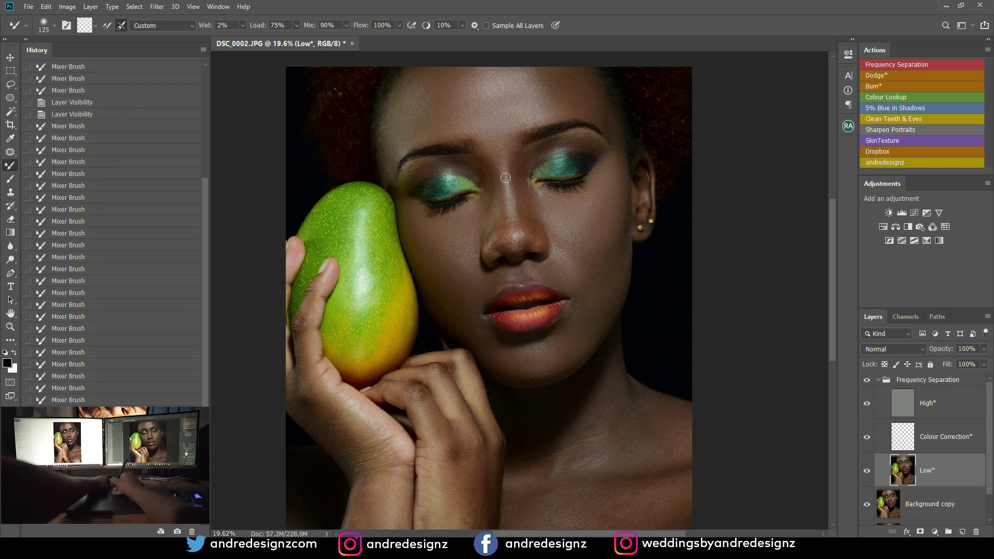
pyautogui.moveTo(505, 194); pyautogui.dragTo(503, 153)
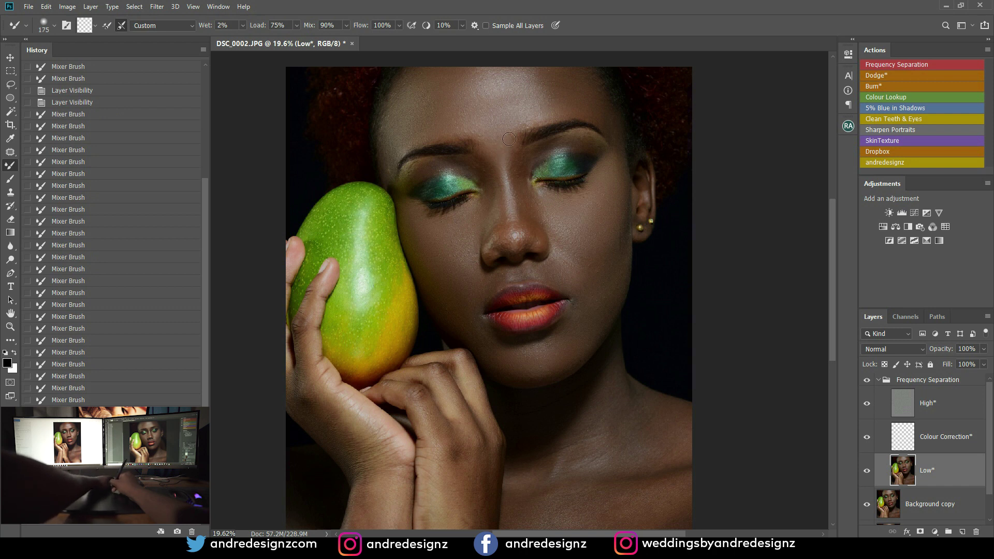
pyautogui.press(']')
pyautogui.press(']')
pyautogui.press(']')
pyautogui.moveTo(496, 150)
pyautogui.mouseDown()
pyautogui.moveTo(496, 213)
pyautogui.moveTo(528, 167)
pyautogui.mouseUp()
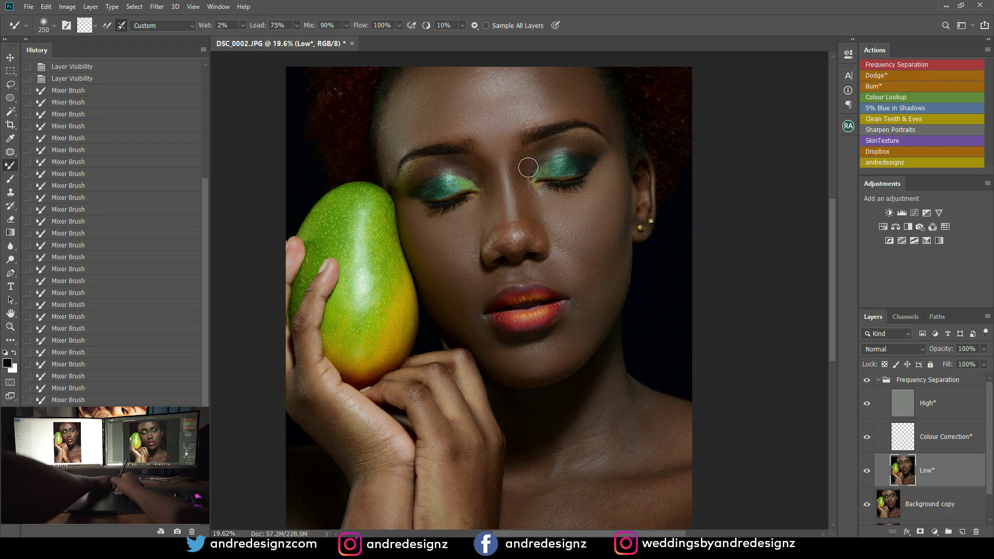
pyautogui.moveTo(532, 234); pyautogui.dragTo(524, 253)
# Step: Blend the mango-side cheek again with a larger Mixer Brush, and smooth the skin between nose and upper lip at 175 px
pyautogui.press(']')
pyautogui.press(']')
pyautogui.press(']')
pyautogui.press(']')
pyautogui.moveTo(450, 255); pyautogui.dragTo(459, 286)
pyautogui.press('[')
pyautogui.press('[')
pyautogui.press('[')
pyautogui.press('[')
pyautogui.press('[')
pyautogui.press('[')
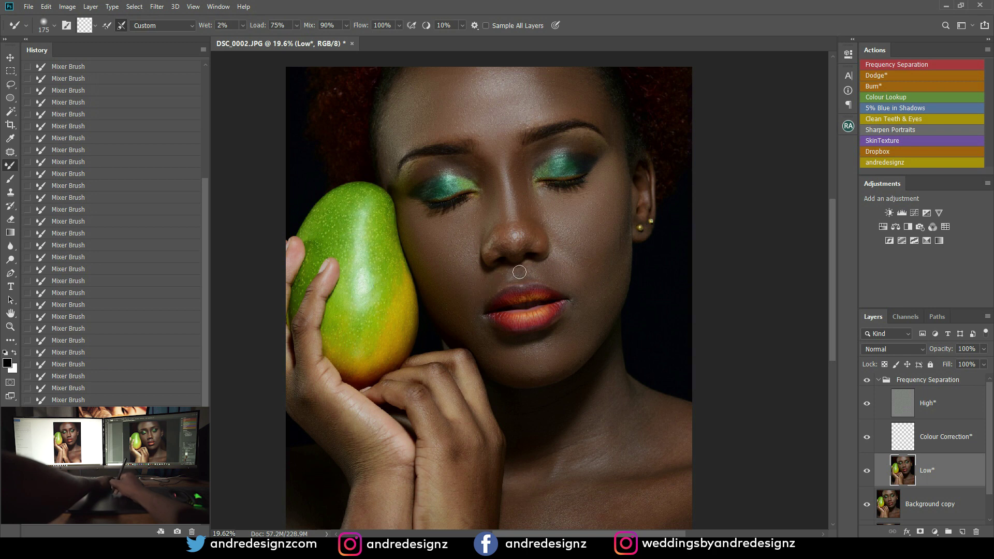
# Step: Smooth the chin with a 250 px Mixer Brush and the neck with a 300 px one
pyautogui.press(']')
pyautogui.press(']')
pyautogui.press(']')
pyautogui.press(']')
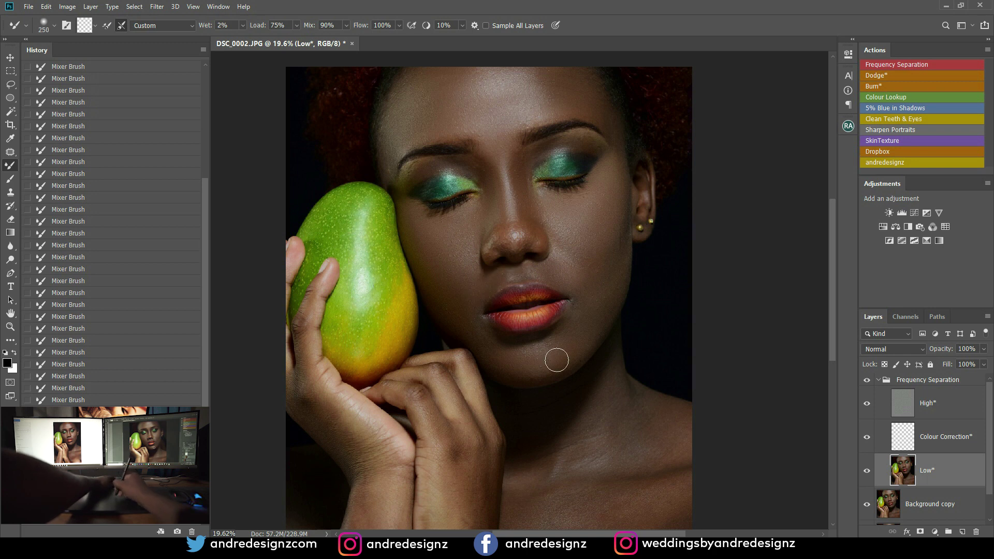
pyautogui.press('[')
pyautogui.press('[')
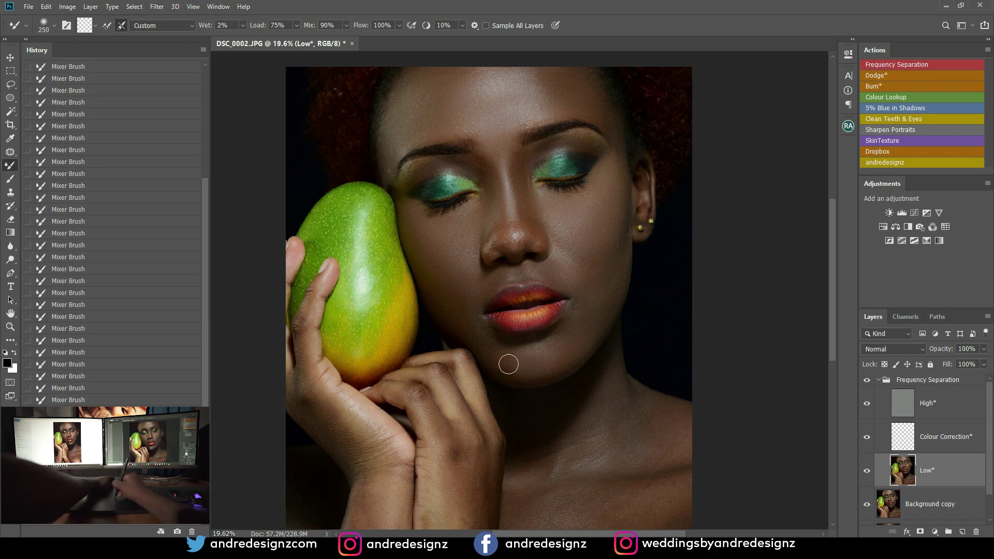
pyautogui.press(']')
pyautogui.press(']')
pyautogui.press(']')
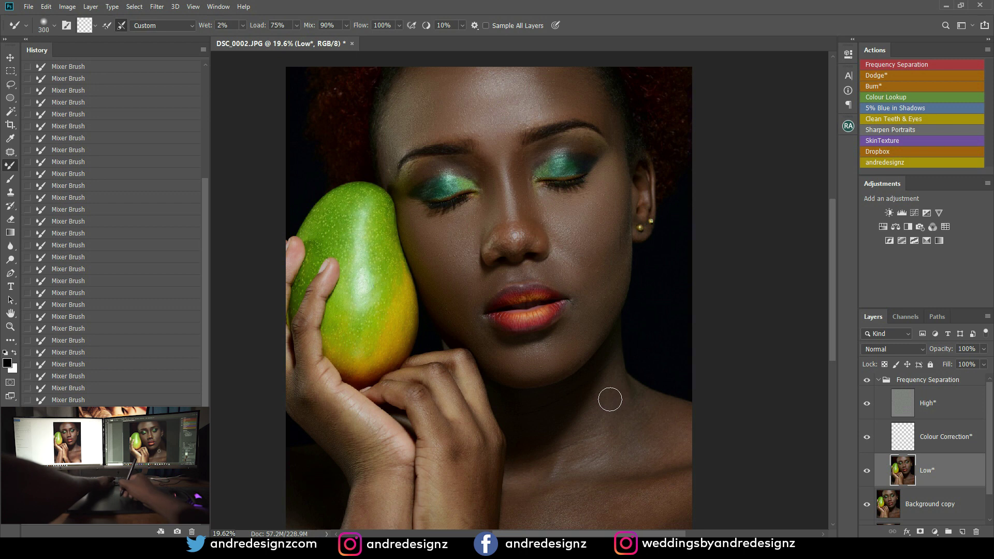
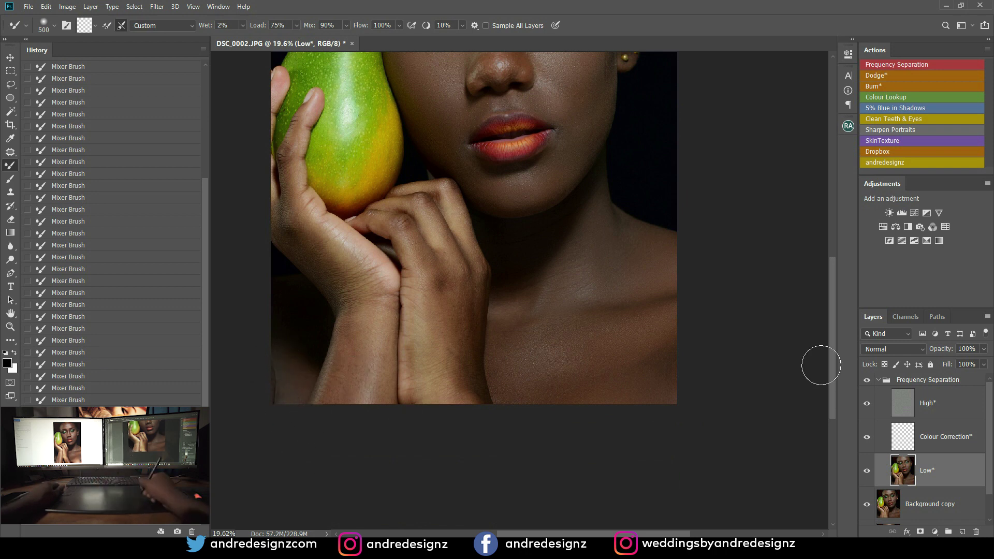
# Step: Patch the skin in the photo's lower-left corner beside the forearm on the High* and Low* layers, and deselect
pyautogui.click(929, 403)
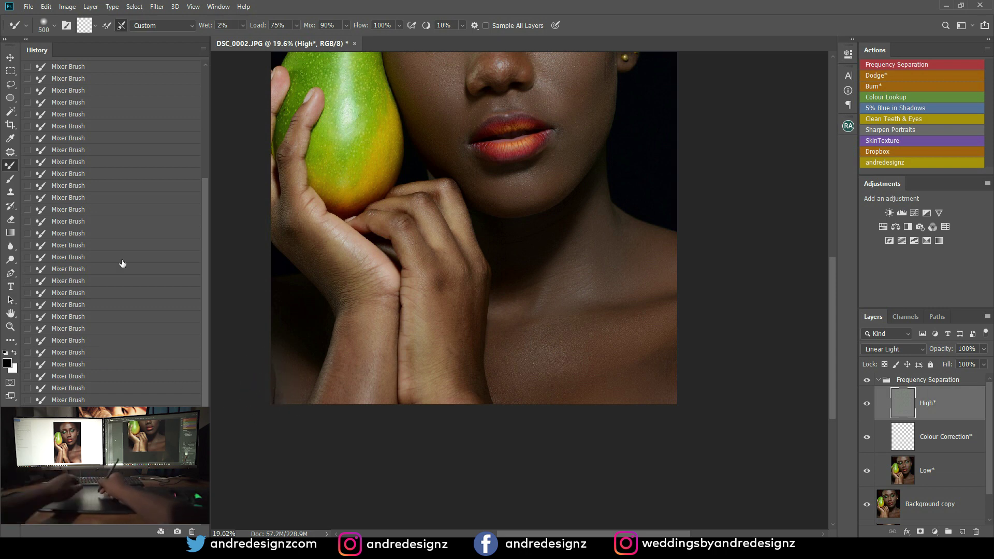
pyautogui.press('j')
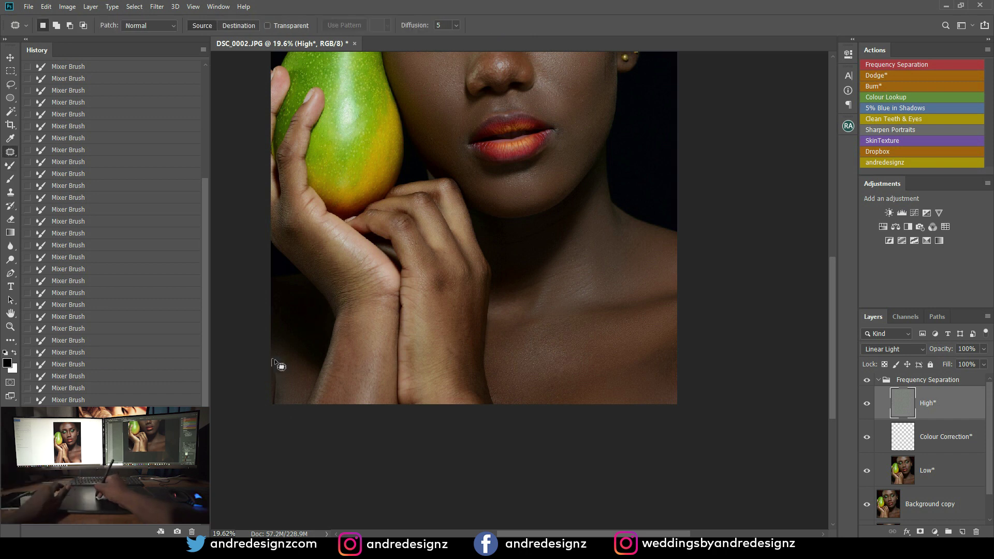
pyautogui.moveTo(278, 397); pyautogui.dragTo(298, 396)
pyautogui.click(921, 482)
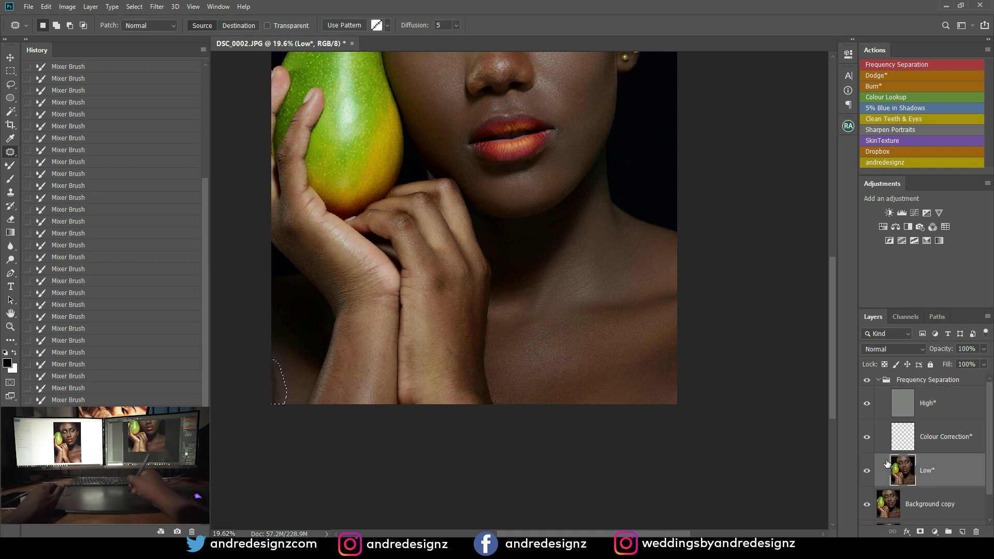
pyautogui.moveTo(284, 395); pyautogui.dragTo(297, 395)
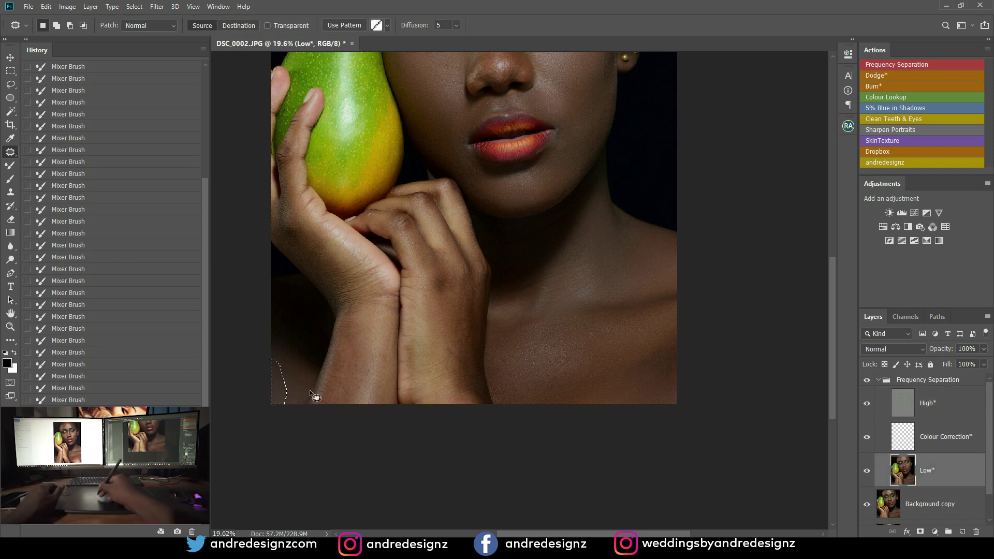
pyautogui.moveTo(287, 359)
pyautogui.mouseDown()
pyautogui.moveTo(289, 394)
pyautogui.moveTo(312, 380)
pyautogui.mouseUp()
pyautogui.hotkey('ctrl', 'd')
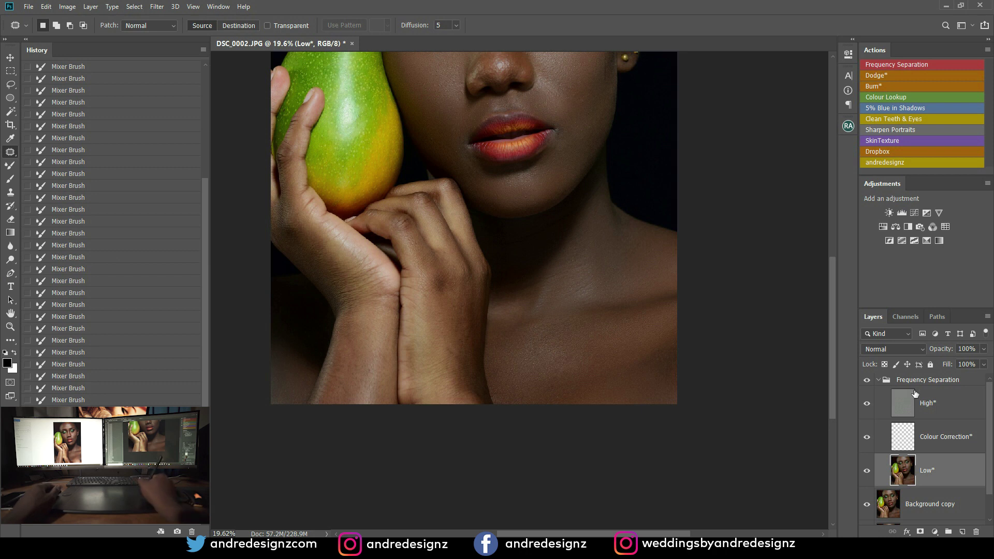
# Step: On the Low* layer, smooth the backs of both hands and the wrists with a 500 px Mixer Brush
pyautogui.click(903, 396)
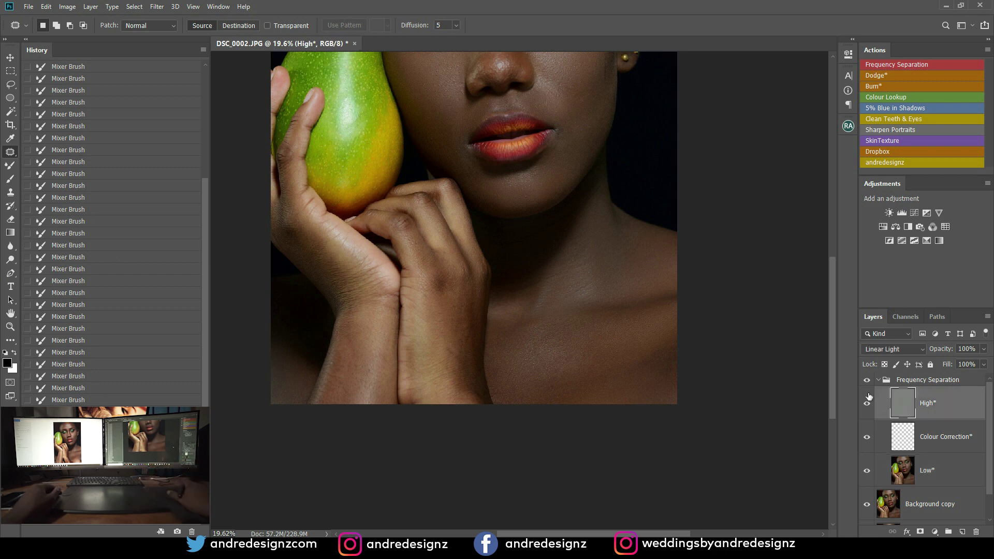
pyautogui.scroll(-2, 571, 235)
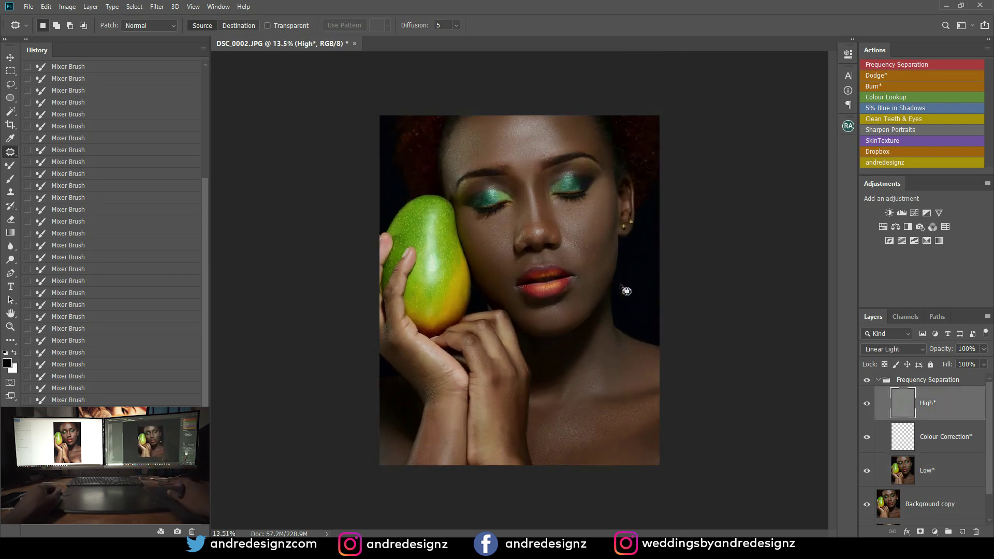
pyautogui.click(909, 475)
pyautogui.scroll(2, 461, 353)
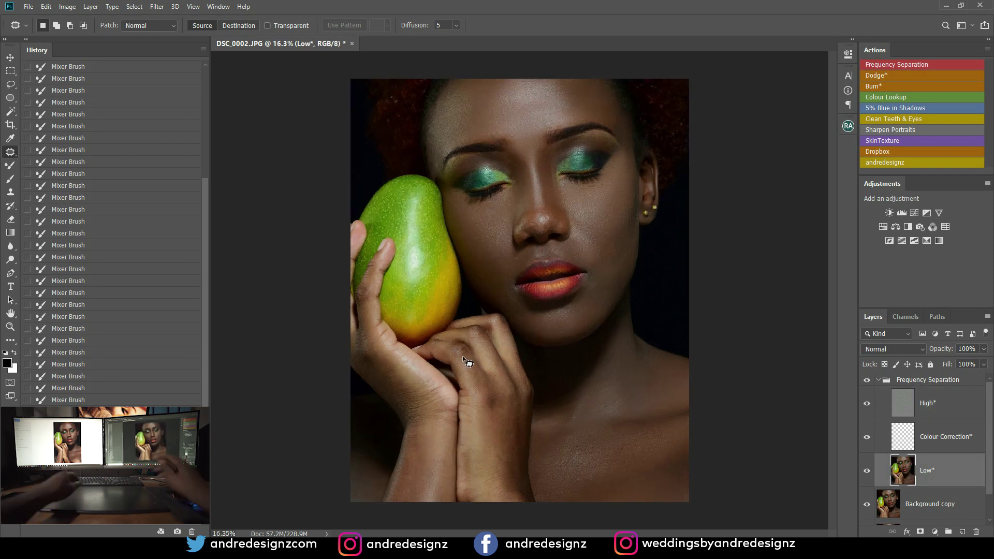
pyautogui.press('b')
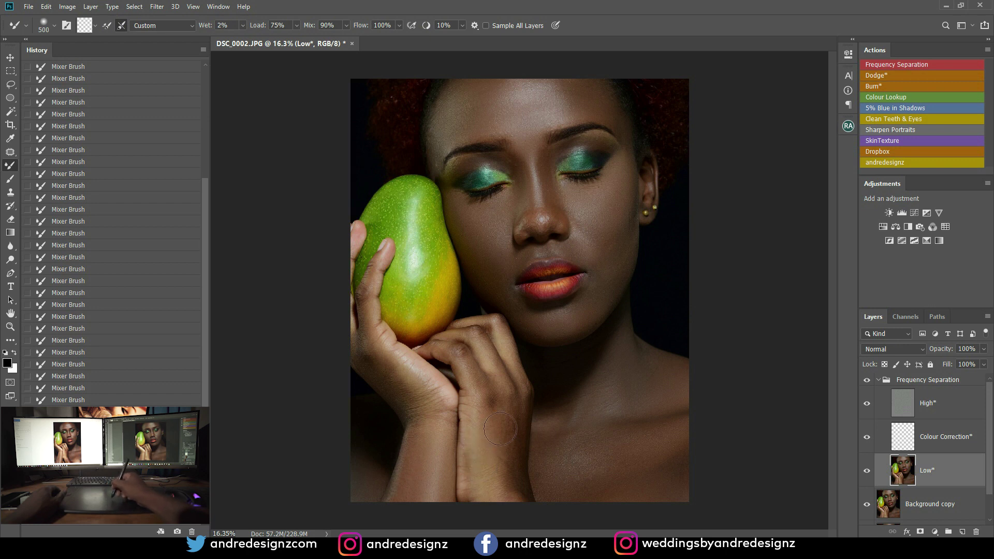
pyautogui.moveTo(492, 454); pyautogui.dragTo(493, 437)
pyautogui.moveTo(474, 373); pyautogui.dragTo(484, 369)
pyautogui.moveTo(391, 381); pyautogui.dragTo(386, 371)
pyautogui.moveTo(424, 408); pyautogui.dragTo(416, 389)
pyautogui.moveTo(455, 444); pyautogui.dragTo(456, 433)
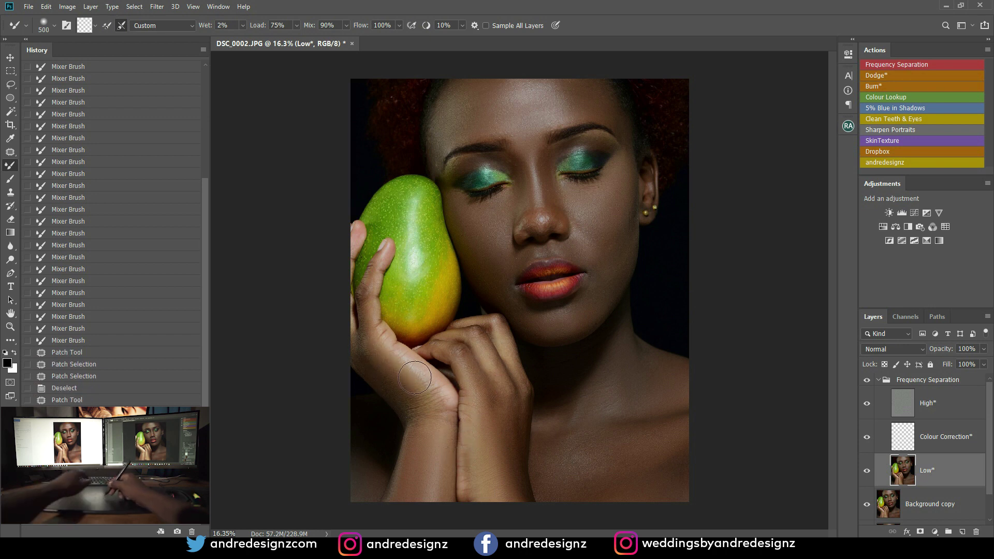
# Step: Blend the finger resting on the mango and the hand area below it with a 200 px Mixer Brush
pyautogui.press('[')
pyautogui.press('[')
pyautogui.press('[')
pyautogui.press('[')
pyautogui.press('[')
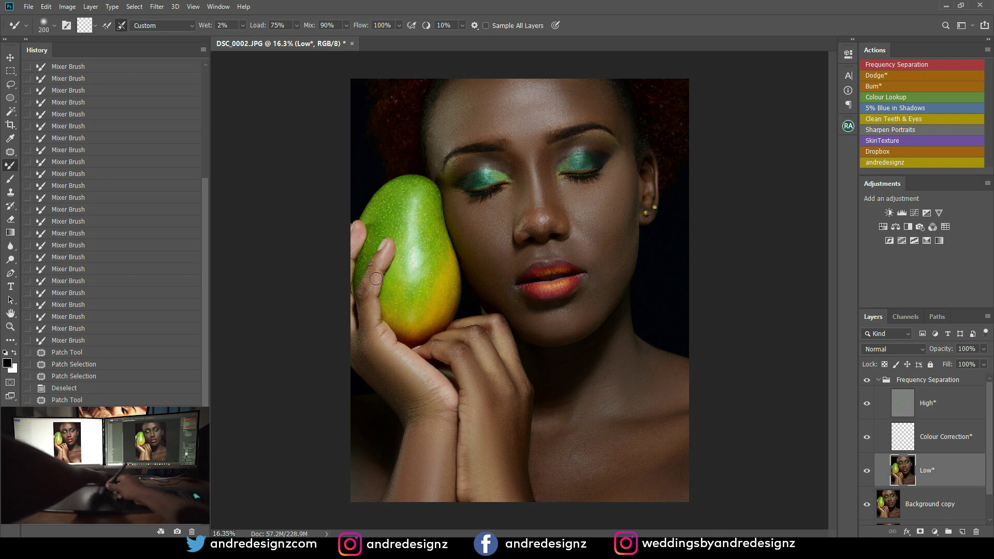
pyautogui.moveTo(373, 273); pyautogui.dragTo(376, 270)
pyautogui.moveTo(371, 356); pyautogui.dragTo(367, 355)
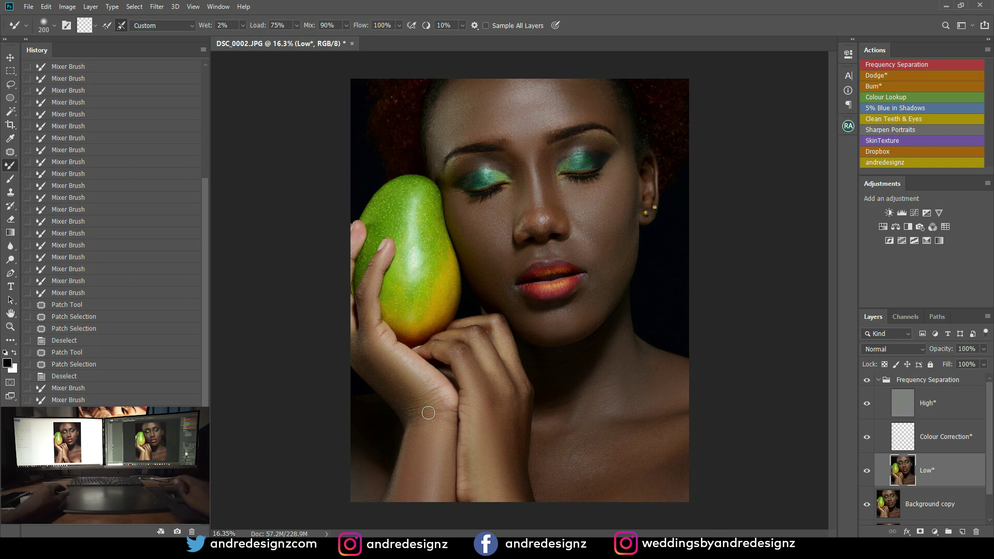
# Step: Compare the whole portrait with the Frequency Separation group hidden and shown
pyautogui.scroll(-5, 516, 419)
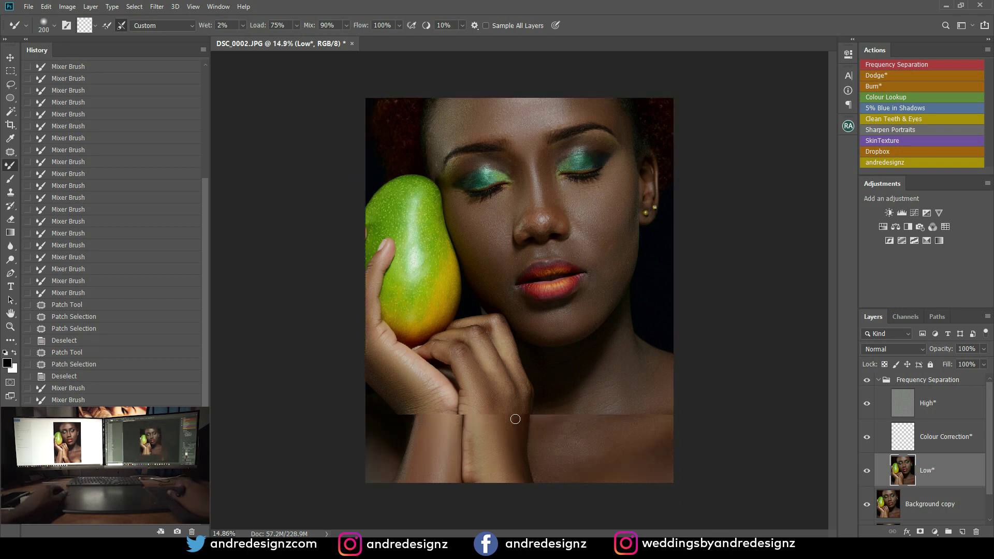
pyautogui.scroll(3, 648, 385)
pyautogui.scroll(1, 653, 390)
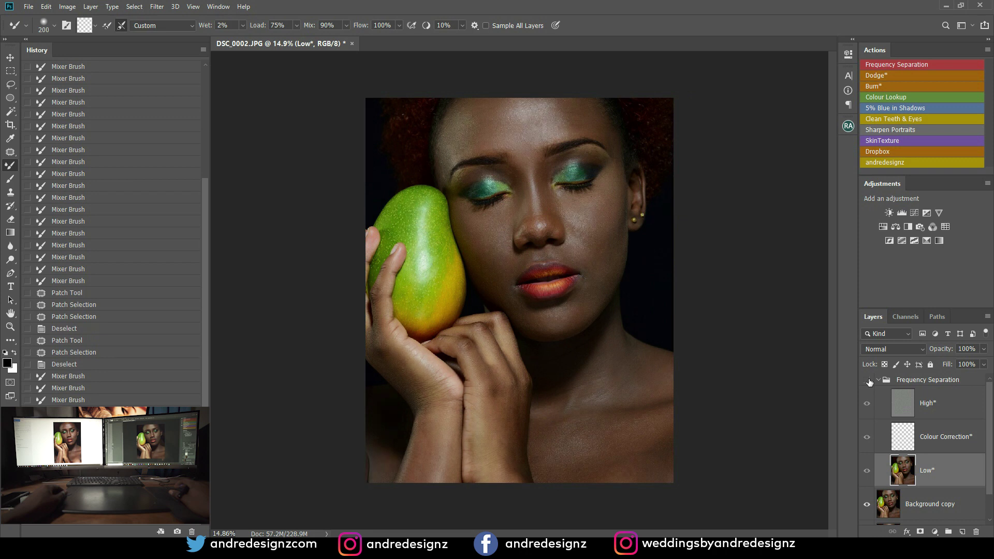
pyautogui.click(868, 381)
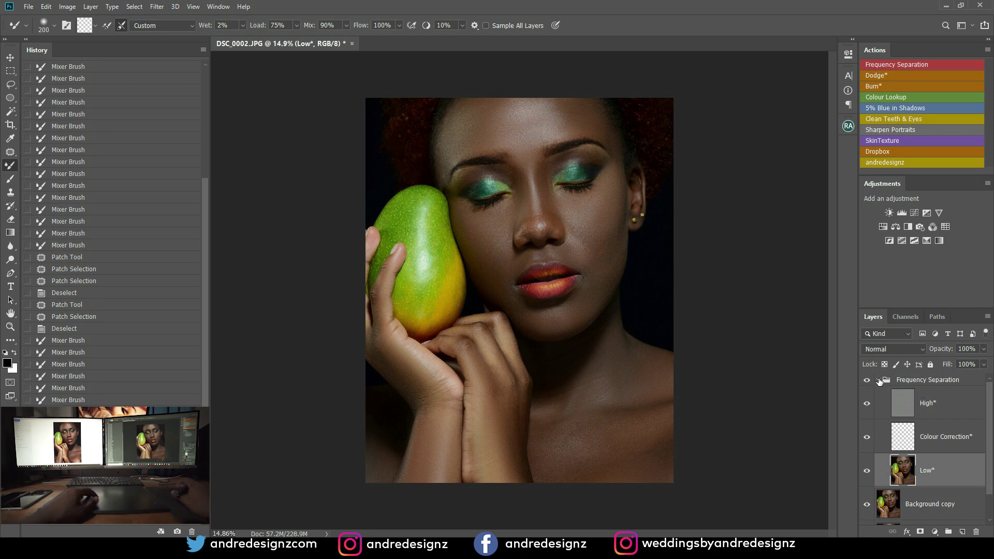
# Step: Collapse the Frequency Separation group and run the Dodge* action to add a masked dodge layer above it
pyautogui.click(878, 380)
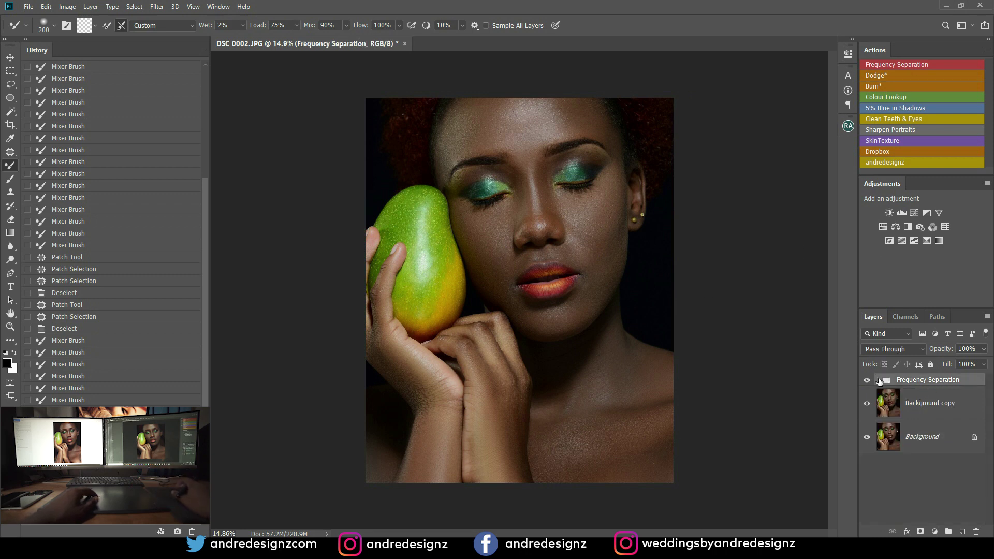
pyautogui.click(884, 75)
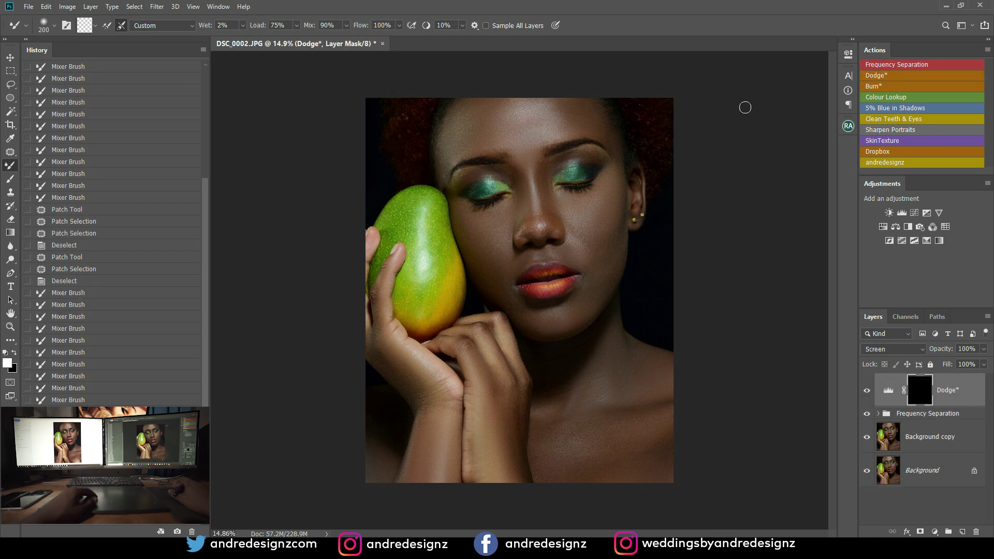
pyautogui.hotkey('ctrl', '0')
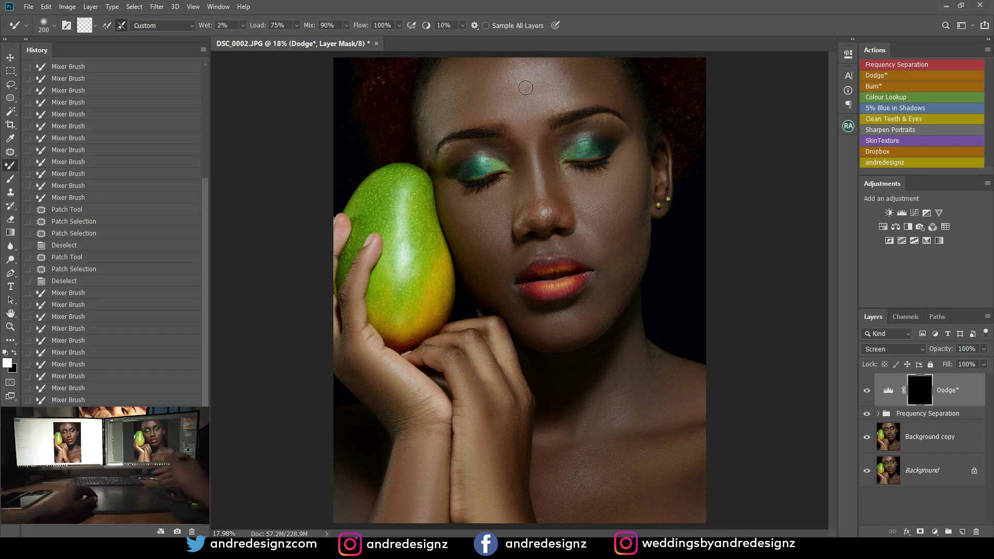
# Step: Try to brighten the nose on the Dodge* mask with a 125 px Mixer Brush, enlarging it up to 500 px and toggling the layer
pyautogui.press('[')
pyautogui.press('[')
pyautogui.press('[')
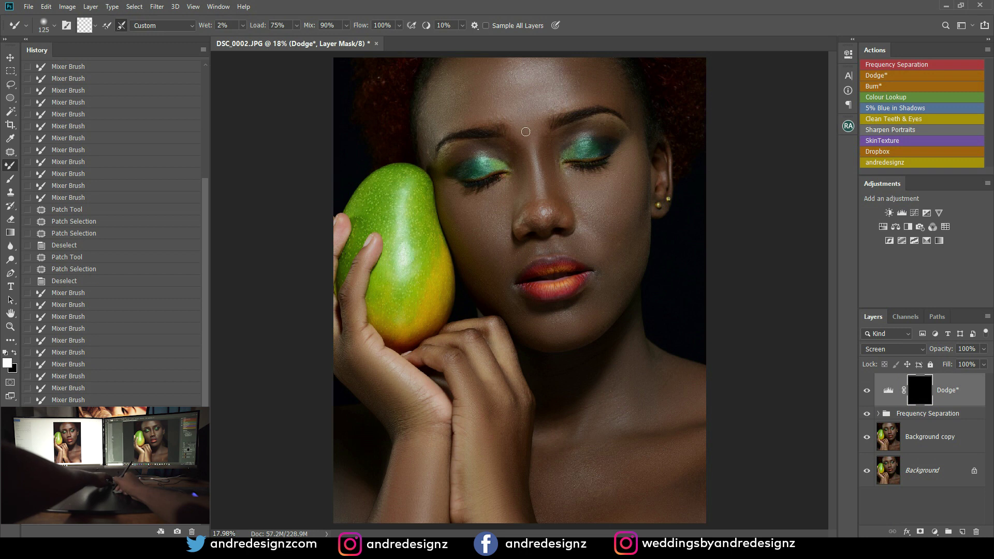
pyautogui.moveTo(535, 172); pyautogui.dragTo(542, 203)
pyautogui.moveTo(542, 203); pyautogui.dragTo(542, 197)
pyautogui.press(']')
pyautogui.hotkey('ctrl', ',')
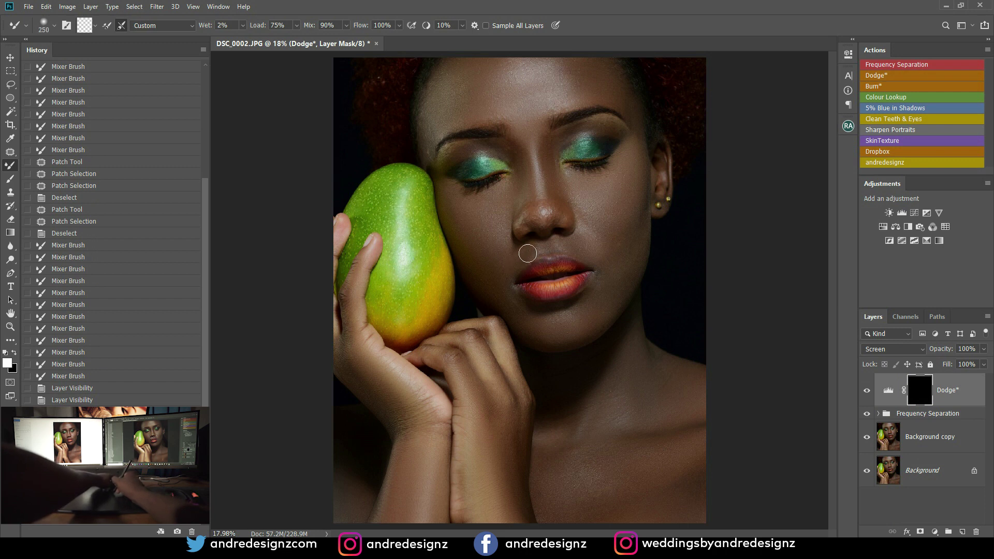
pyautogui.hotkey('ctrl', ',')
pyautogui.hotkey('ctrl', ',')
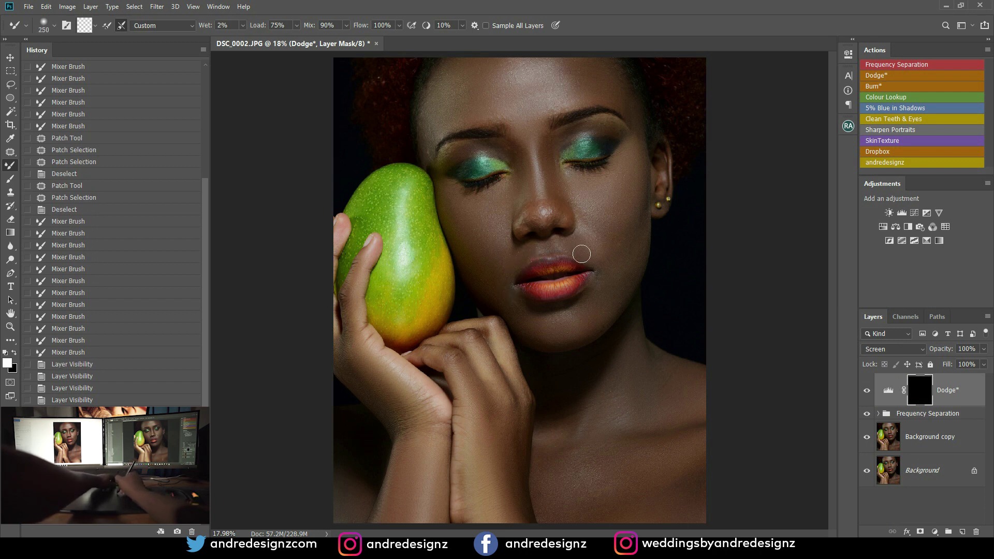
pyautogui.press(']')
pyautogui.press(']')
pyautogui.press(']')
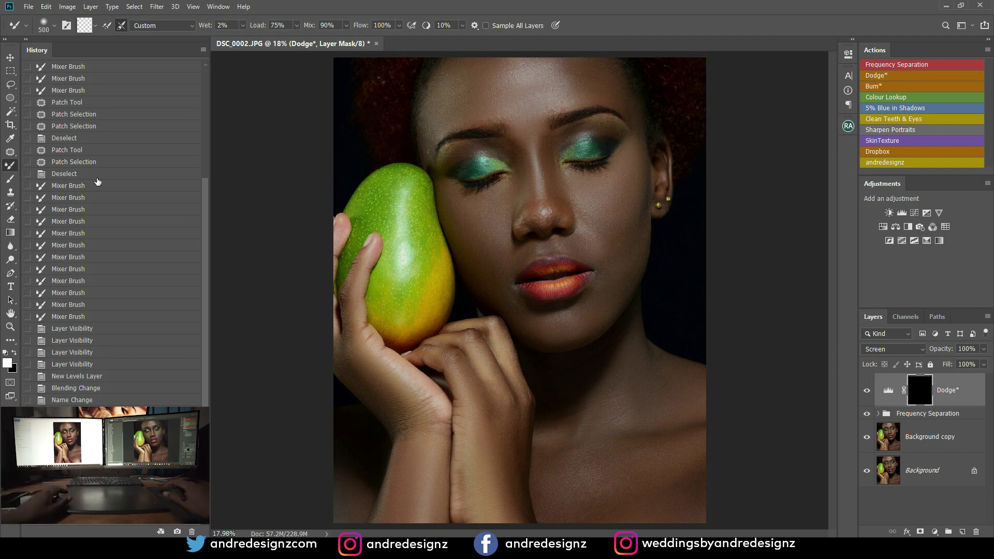
# Step: Dodge the nose and the edge of the upper lip on the Dodge* mask with a 175 px white Brush at 1% flow
pyautogui.click(10, 178)
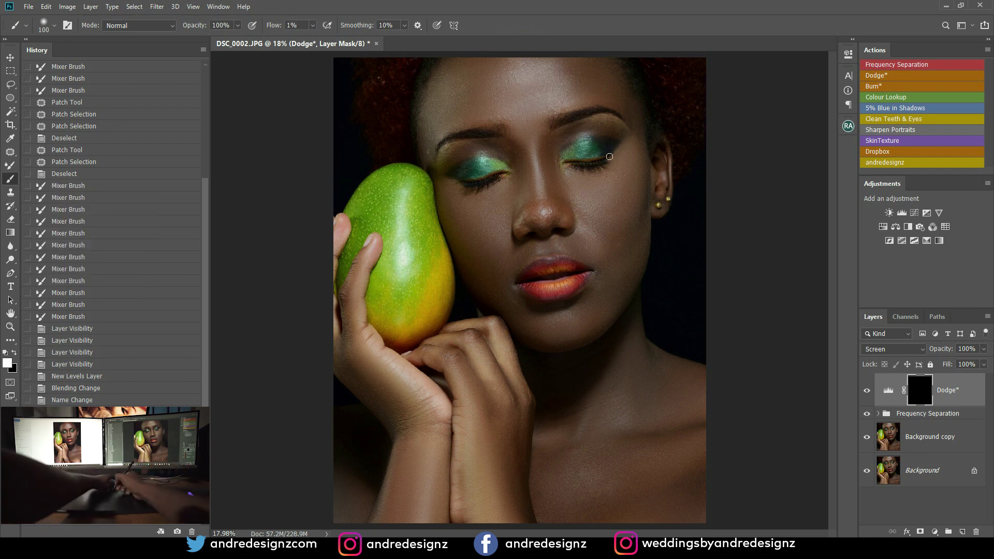
pyautogui.press(']')
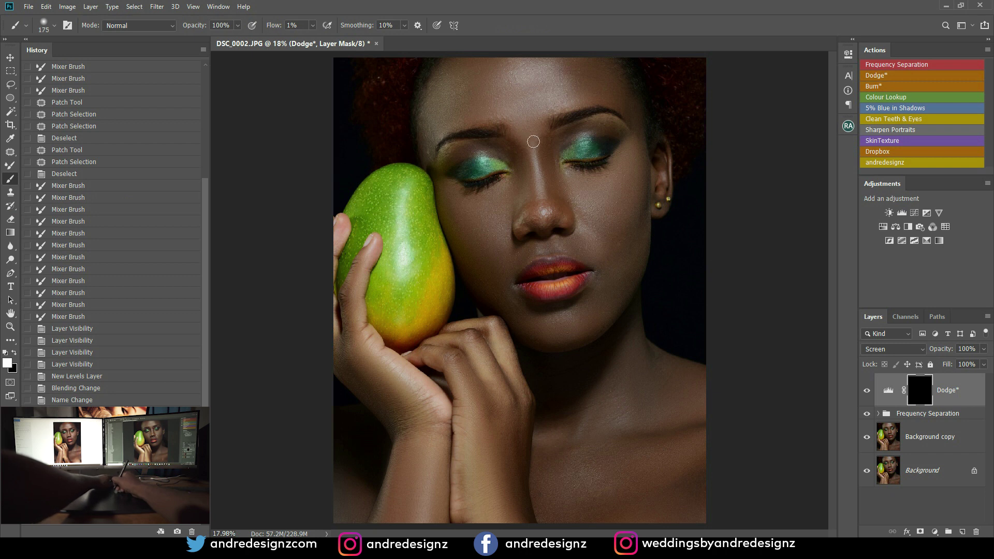
pyautogui.hotkey('ctrl', 'i')
pyautogui.moveTo(544, 198); pyautogui.dragTo(551, 207)
pyautogui.moveTo(551, 209); pyautogui.dragTo(558, 218)
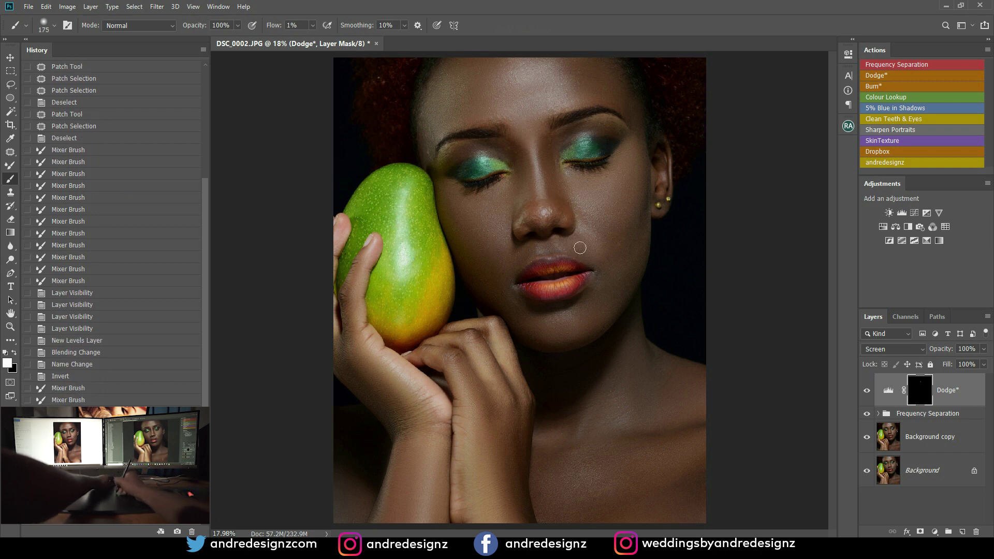
pyautogui.moveTo(573, 256)
pyautogui.mouseDown()
pyautogui.moveTo(511, 271)
pyautogui.moveTo(521, 281)
pyautogui.moveTo(524, 251)
pyautogui.moveTo(516, 246)
pyautogui.moveTo(526, 260)
pyautogui.moveTo(553, 259)
pyautogui.mouseUp()
# Step: Dodge the chin and the mango-side cheek below the eye with the Brush at 400 px
pyautogui.press(']')
pyautogui.press(']')
pyautogui.press(']')
pyautogui.press(']')
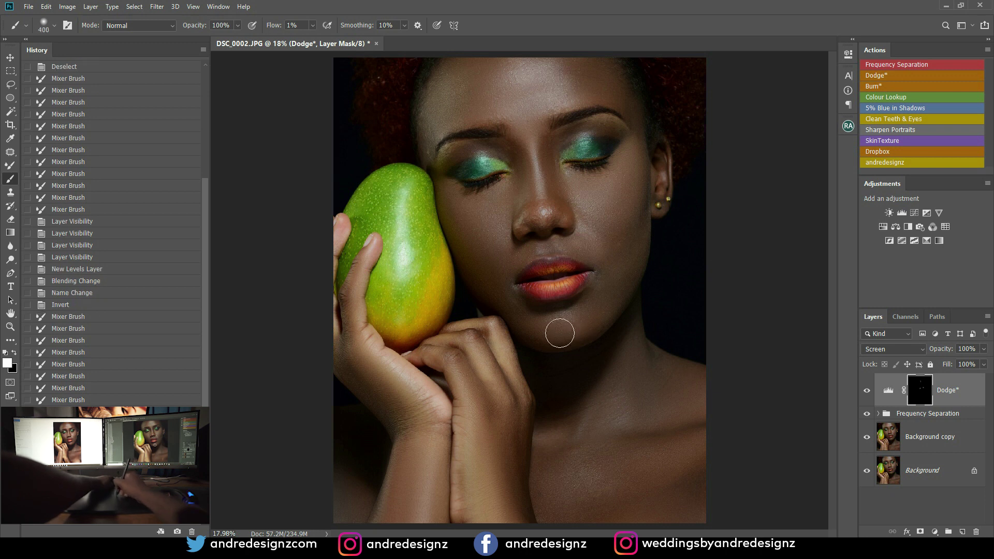
pyautogui.moveTo(562, 330)
pyautogui.mouseDown()
pyautogui.moveTo(595, 327)
pyautogui.moveTo(570, 319)
pyautogui.moveTo(580, 321)
pyautogui.moveTo(553, 338)
pyautogui.moveTo(606, 317)
pyautogui.mouseUp()
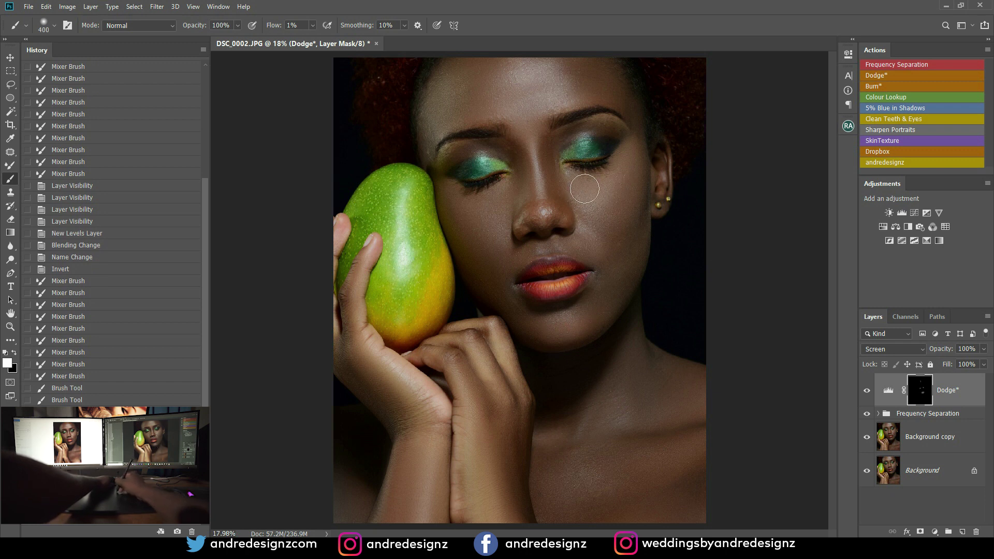
pyautogui.moveTo(479, 219)
pyautogui.mouseDown()
pyautogui.moveTo(459, 212)
pyautogui.moveTo(500, 199)
pyautogui.mouseUp()
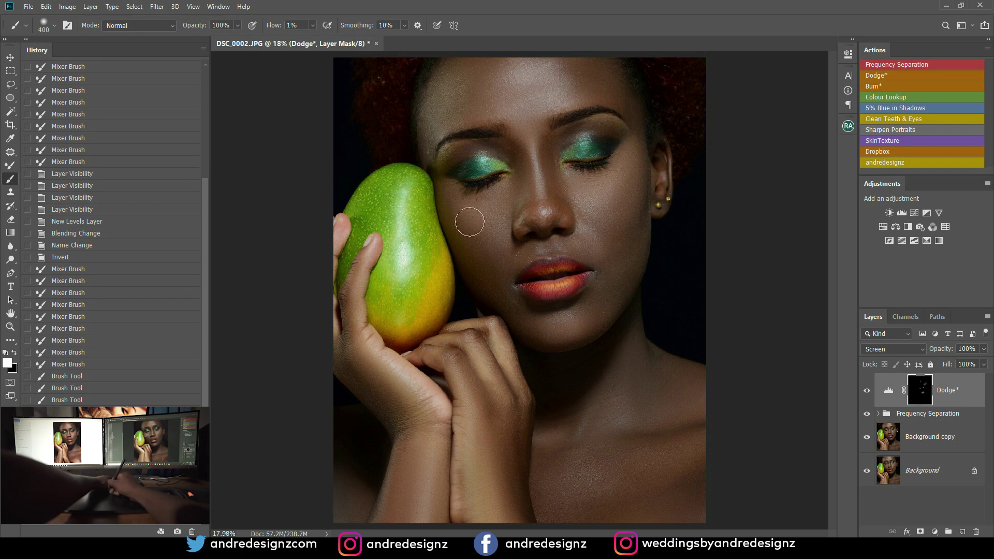
pyautogui.moveTo(482, 207); pyautogui.dragTo(475, 201)
# Step: Dodge the upper nose bridge with a smaller Brush and the centre of the forehead with a 500 px one
pyautogui.press('[')
pyautogui.press('[')
pyautogui.moveTo(534, 158)
pyautogui.mouseDown()
pyautogui.moveTo(529, 137)
pyautogui.moveTo(535, 164)
pyautogui.mouseUp()
pyautogui.press(']')
pyautogui.press(']')
pyautogui.press(']')
pyautogui.moveTo(520, 85)
pyautogui.mouseDown()
pyautogui.moveTo(484, 84)
pyautogui.moveTo(468, 101)
pyautogui.moveTo(486, 85)
pyautogui.moveTo(473, 99)
pyautogui.moveTo(506, 98)
pyautogui.moveTo(504, 77)
pyautogui.moveTo(491, 70)
pyautogui.moveTo(569, 83)
pyautogui.moveTo(568, 95)
pyautogui.moveTo(520, 101)
pyautogui.moveTo(499, 92)
pyautogui.mouseUp()
pyautogui.click(499, 92)
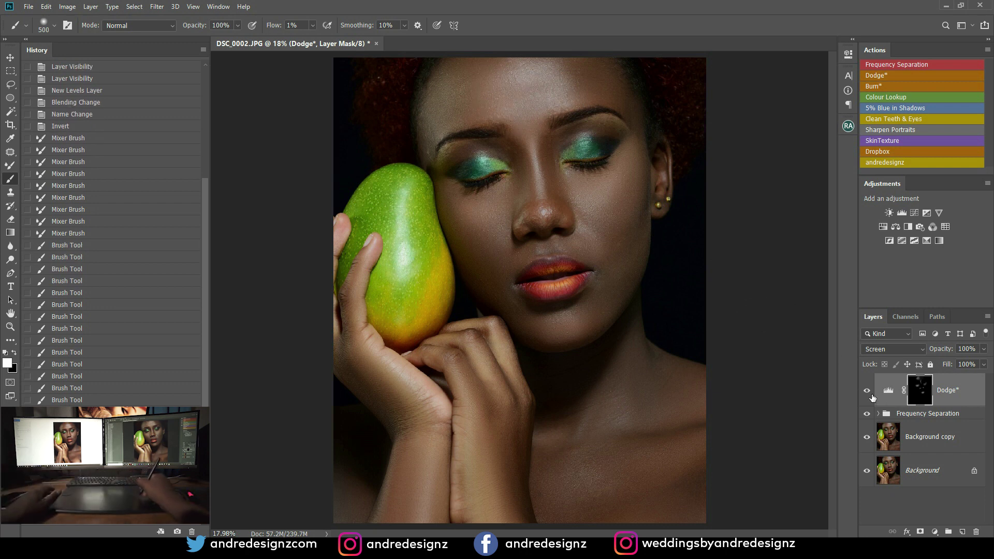
# Step: Dodge the upper chest and the top of the forehead with the 500 px Brush
pyautogui.moveTo(639, 466)
pyautogui.mouseDown()
pyautogui.moveTo(670, 459)
pyautogui.moveTo(606, 480)
pyautogui.mouseUp()
pyautogui.moveTo(608, 478)
pyautogui.mouseDown()
pyautogui.moveTo(685, 450)
pyautogui.moveTo(634, 470)
pyautogui.mouseUp()
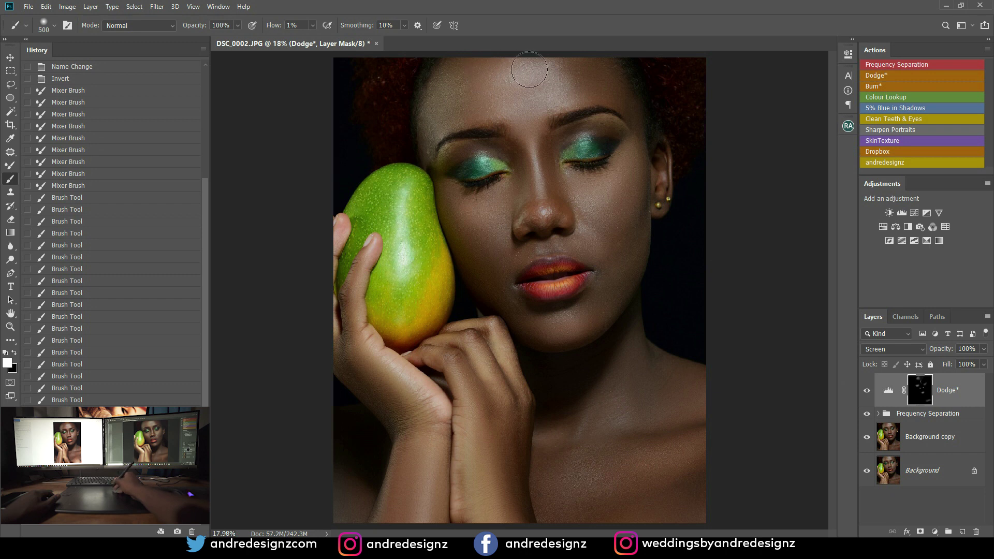
pyautogui.moveTo(529, 69); pyautogui.dragTo(523, 68)
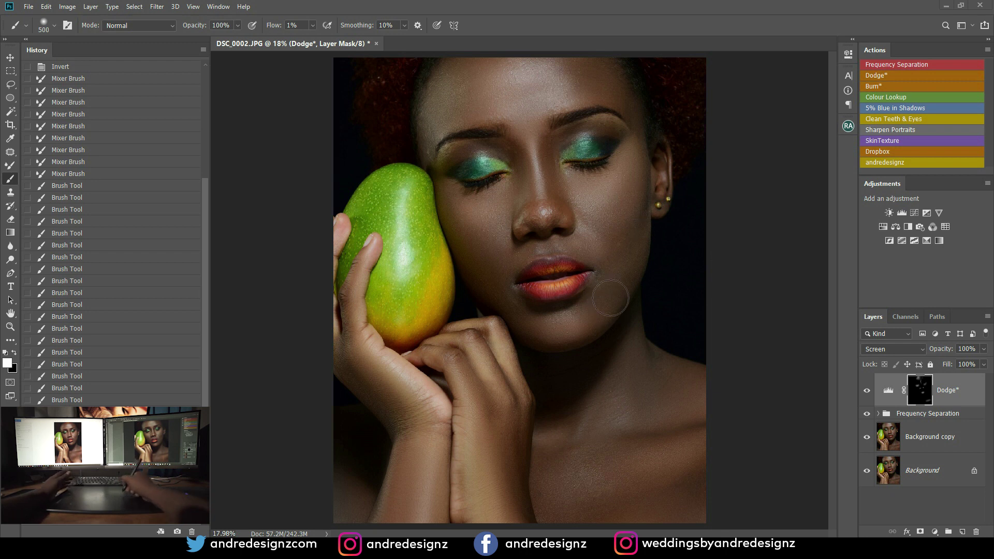
# Step: Add a burn layer with the Burn* action and darken both cheeks and the lower lip's edge with a 400 px Brush
pyautogui.click(878, 87)
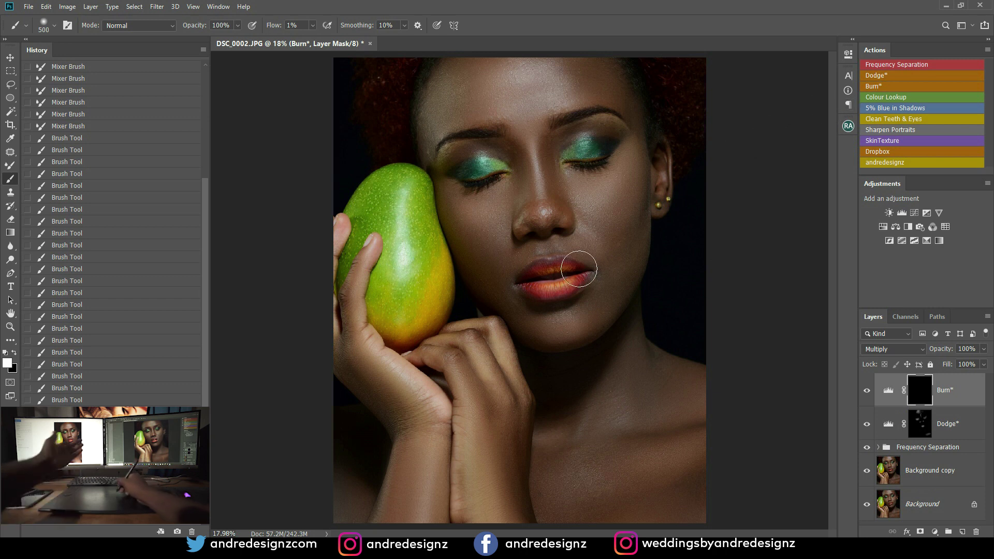
pyautogui.press('[')
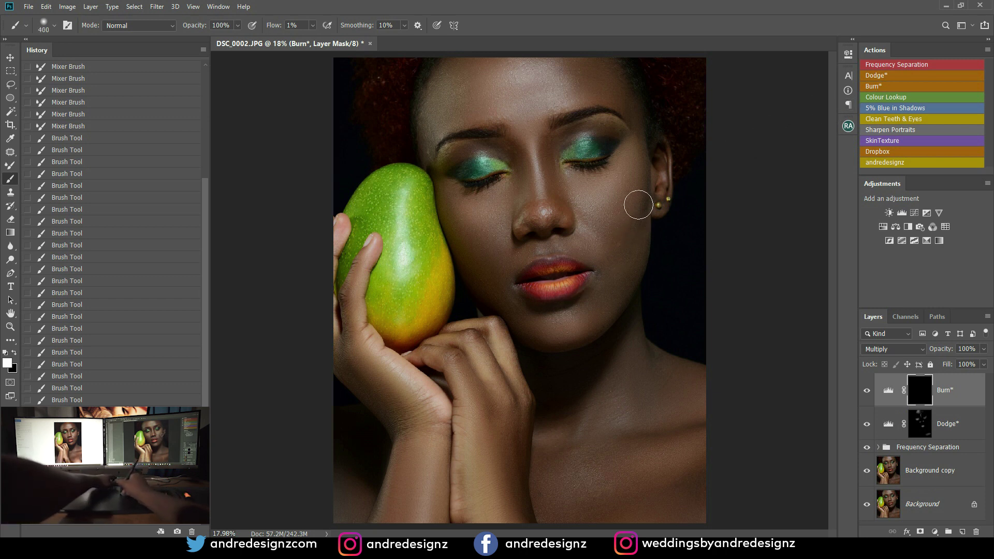
pyautogui.moveTo(625, 234); pyautogui.dragTo(603, 247)
pyautogui.moveTo(631, 203)
pyautogui.mouseDown()
pyautogui.moveTo(621, 258)
pyautogui.moveTo(599, 281)
pyautogui.mouseUp()
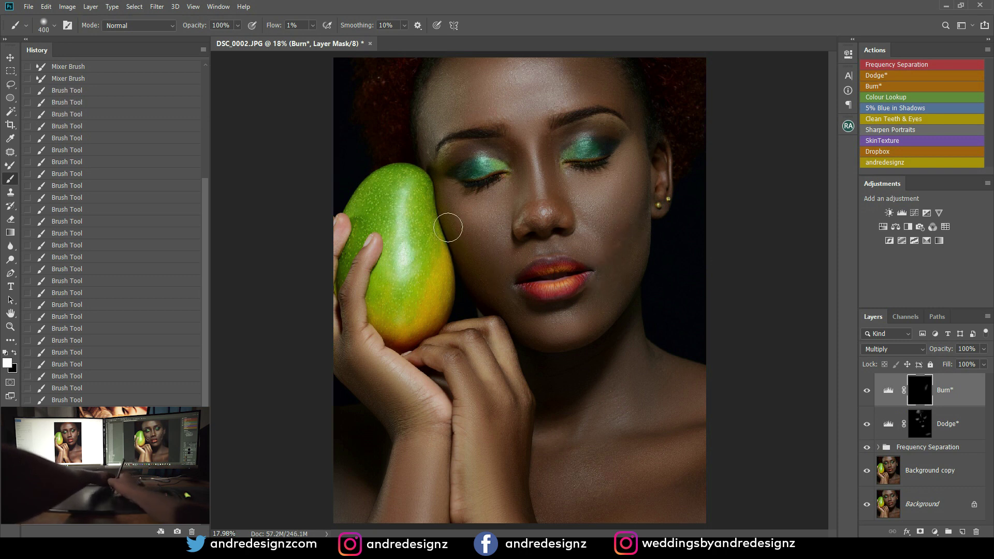
pyautogui.moveTo(470, 242); pyautogui.dragTo(464, 235)
pyautogui.moveTo(521, 299); pyautogui.dragTo(533, 295)
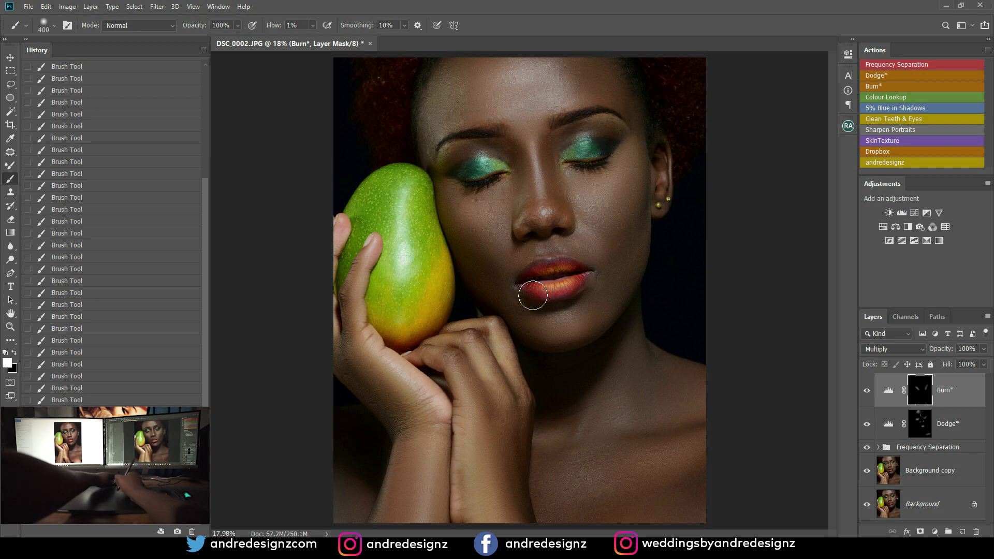
# Step: Burn the jawline from the chin up to the mouth corner and the mango-side cheek with the 400 px Brush
pyautogui.moveTo(581, 333); pyautogui.dragTo(613, 294)
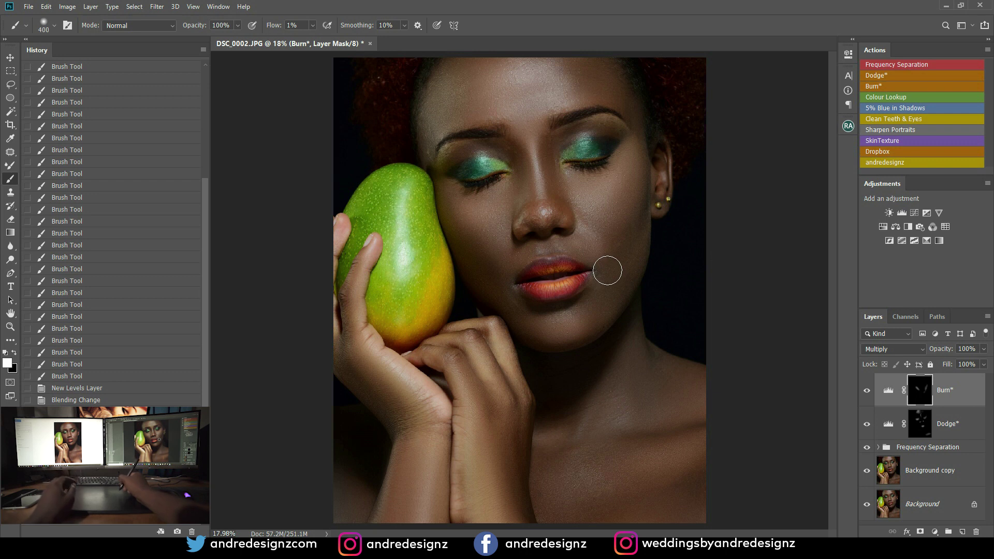
pyautogui.moveTo(590, 316); pyautogui.dragTo(620, 264)
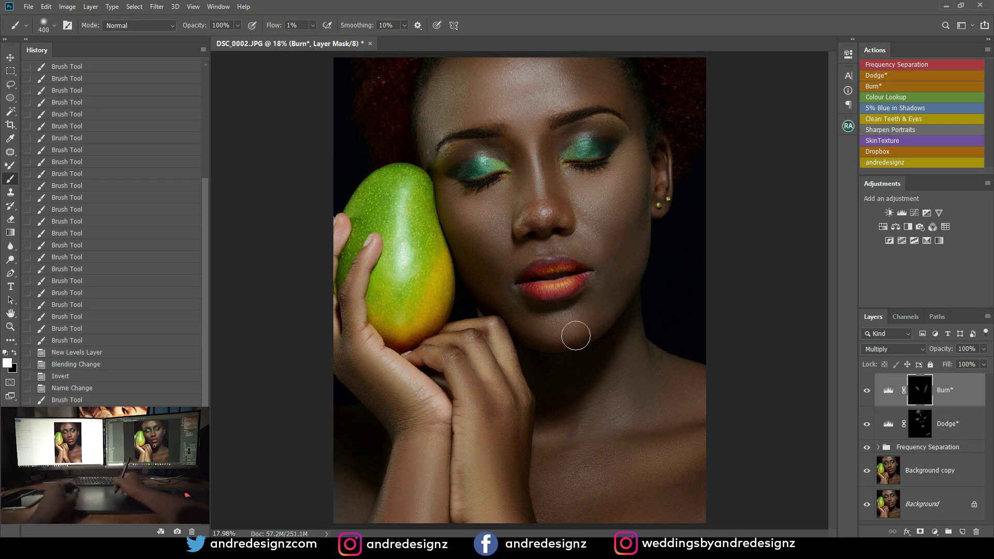
pyautogui.moveTo(446, 209); pyautogui.dragTo(471, 261)
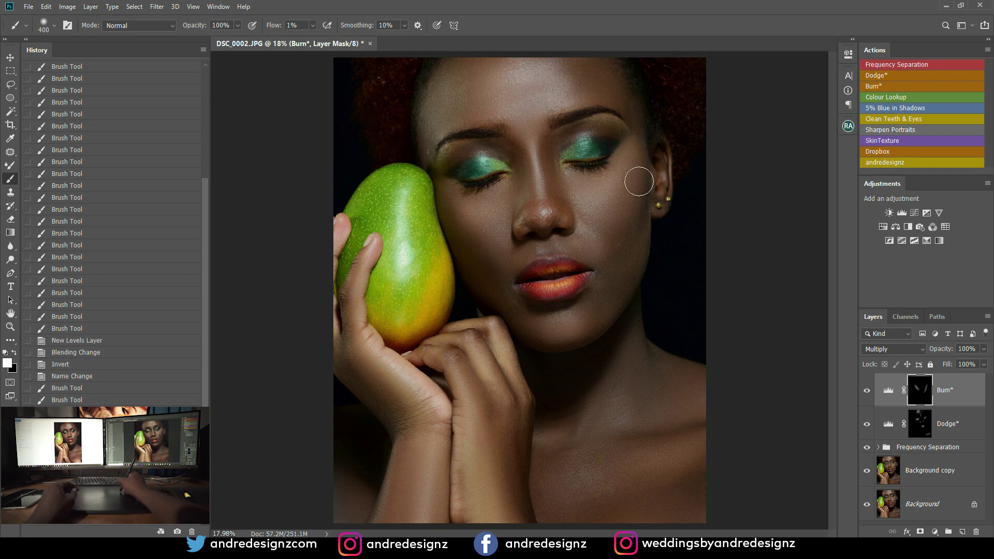
# Step: Burn the ear-side temple and both outer sides of the forehead with the 400 px Brush
pyautogui.moveTo(638, 147); pyautogui.dragTo(639, 146)
pyautogui.moveTo(635, 199); pyautogui.dragTo(640, 180)
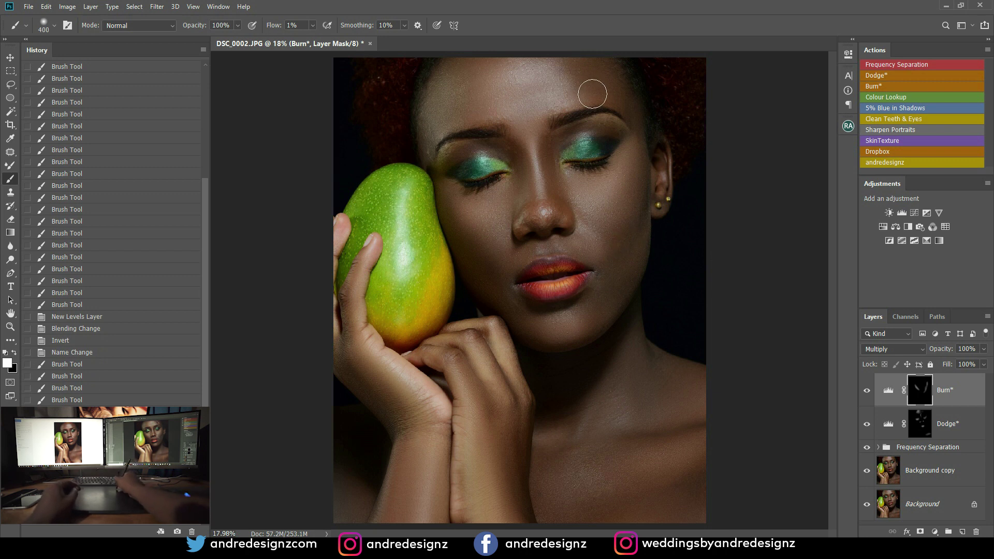
pyautogui.moveTo(609, 97); pyautogui.dragTo(597, 76)
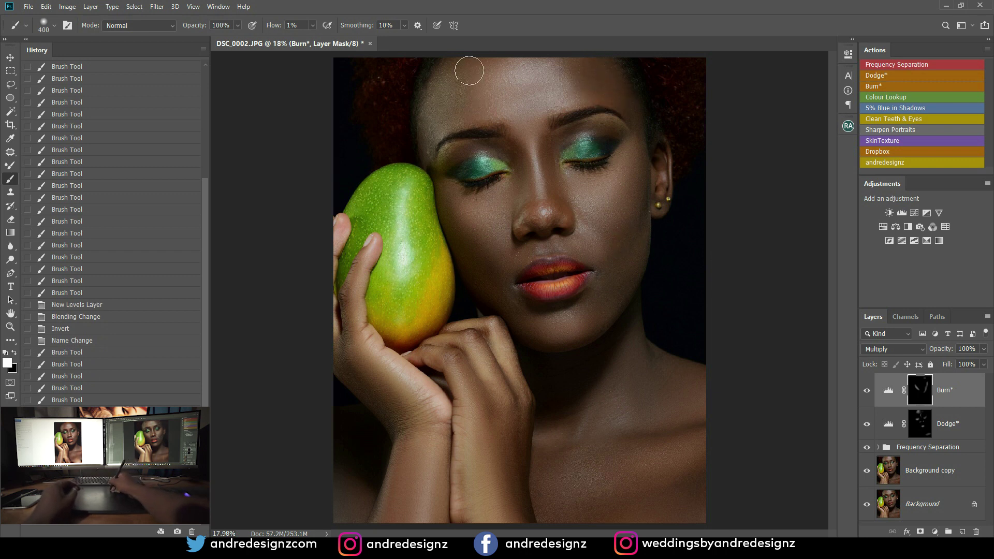
pyautogui.moveTo(469, 108); pyautogui.dragTo(463, 102)
pyautogui.moveTo(464, 102); pyautogui.dragTo(469, 109)
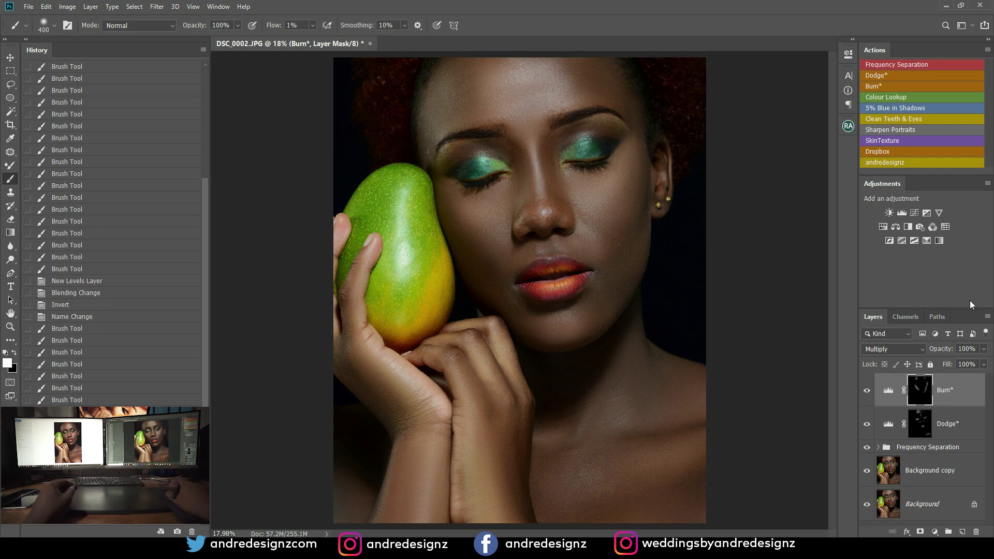
# Step: Group the Burn* and Dodge* layers and rename the group DB
pyautogui.keyDown('shift'); pyautogui.click(962, 424); pyautogui.keyUp('shift')
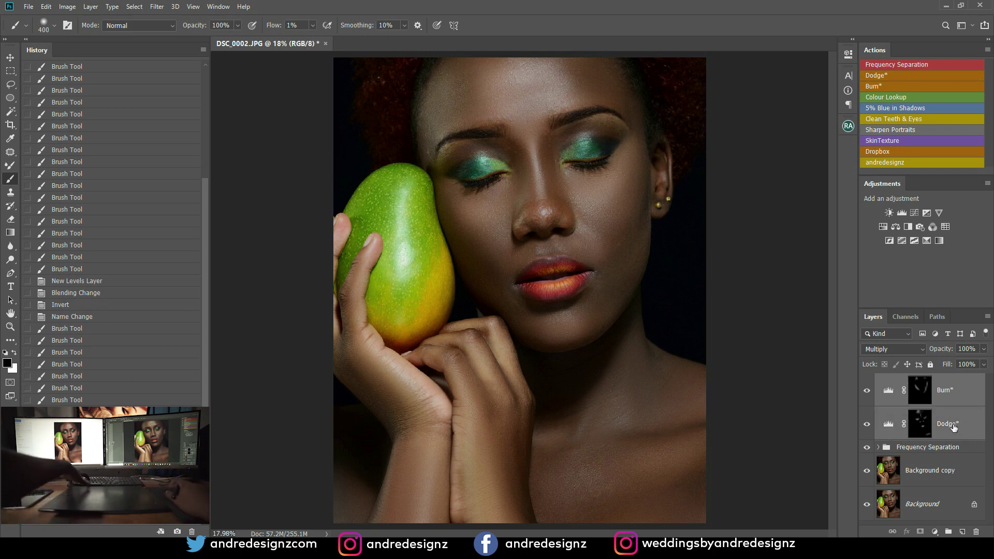
pyautogui.hotkey('ctrl', 'g')
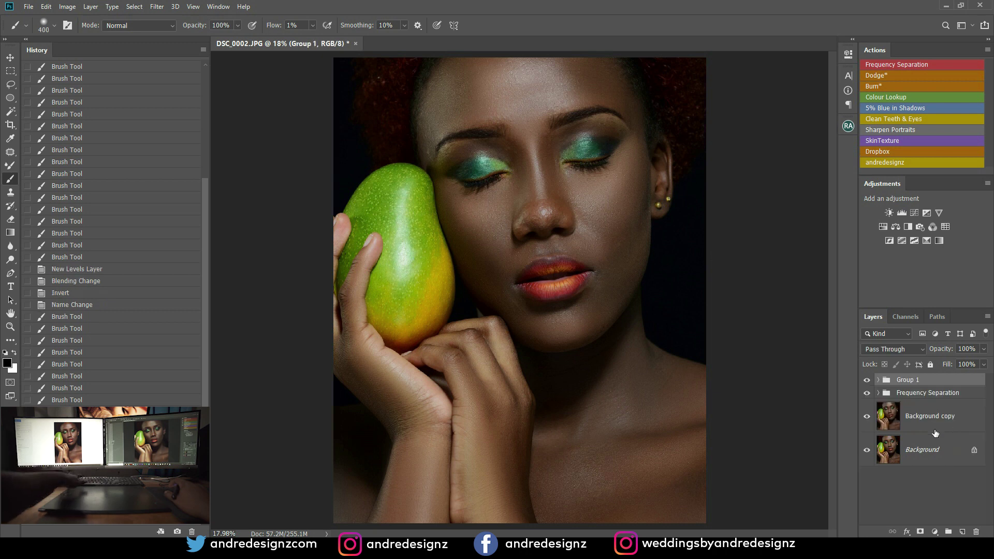
pyautogui.click(879, 381)
pyautogui.click(973, 413)
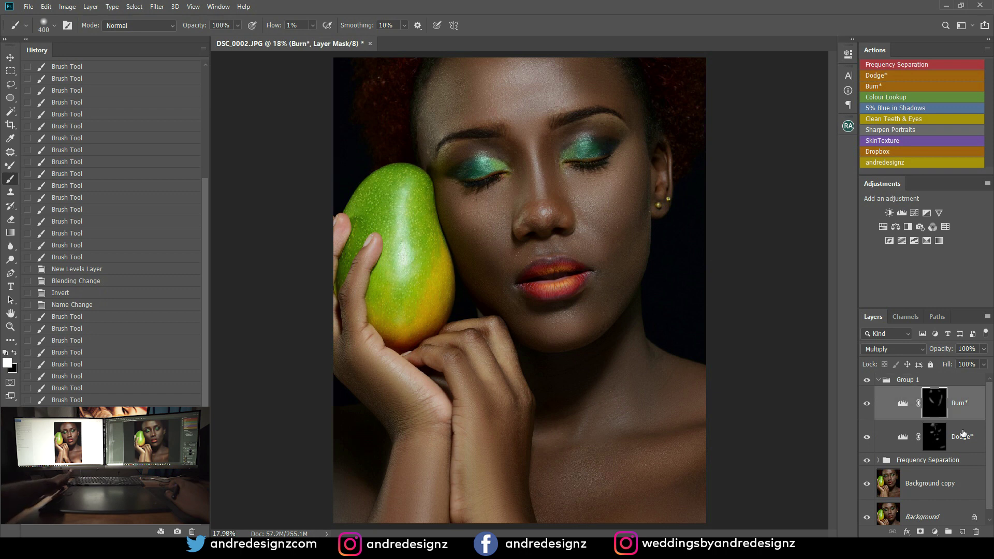
pyautogui.keyDown('shift'); pyautogui.click(964, 433); pyautogui.keyUp('shift')
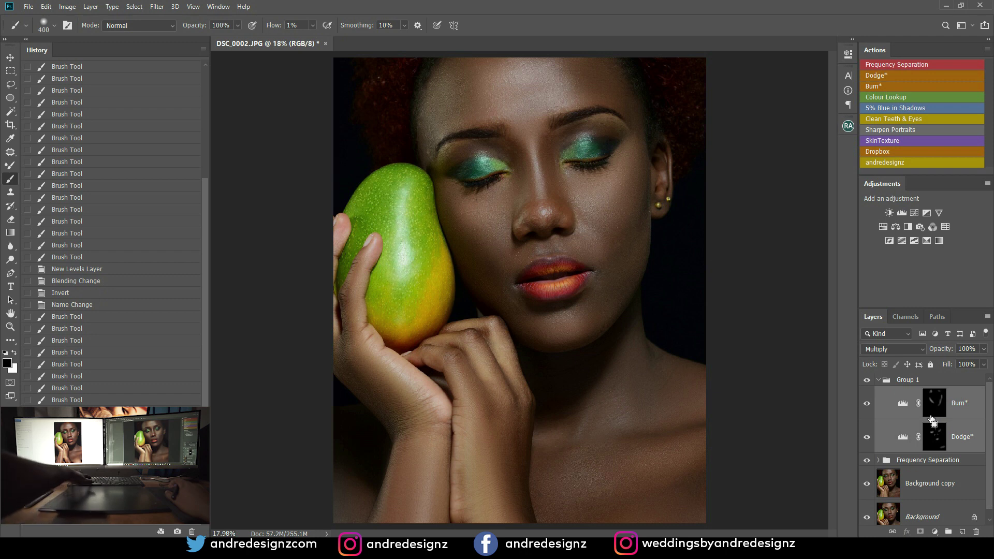
pyautogui.click(879, 381)
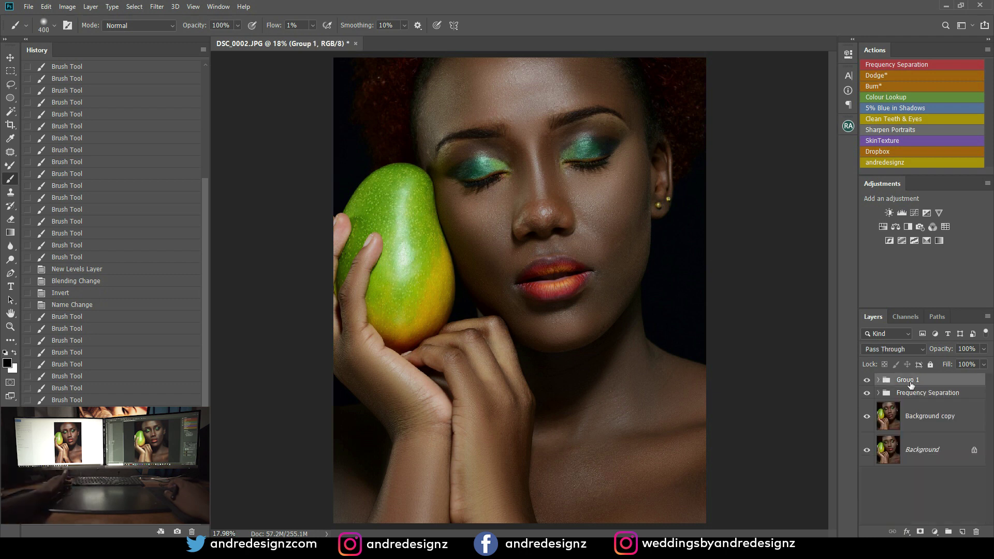
pyautogui.write('D')
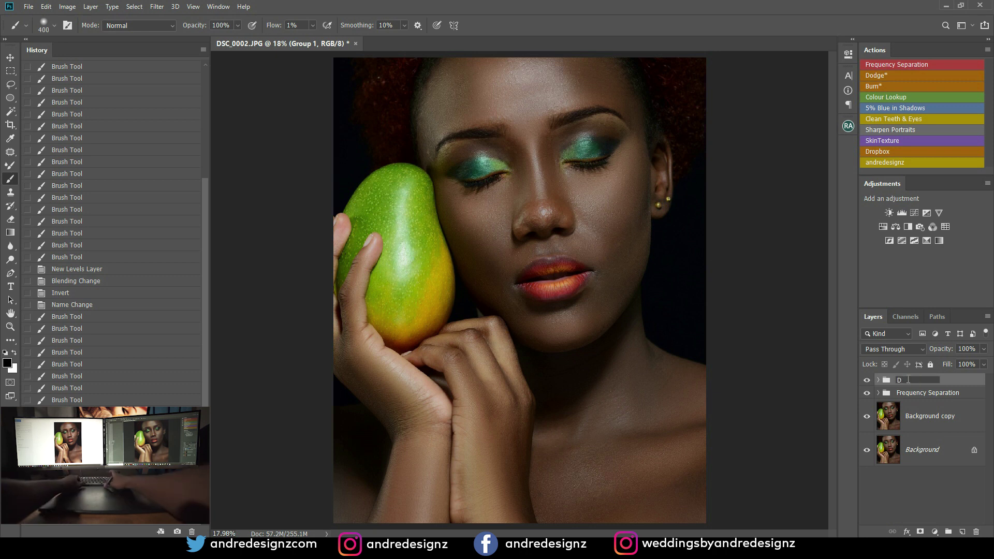
pyautogui.write('B')
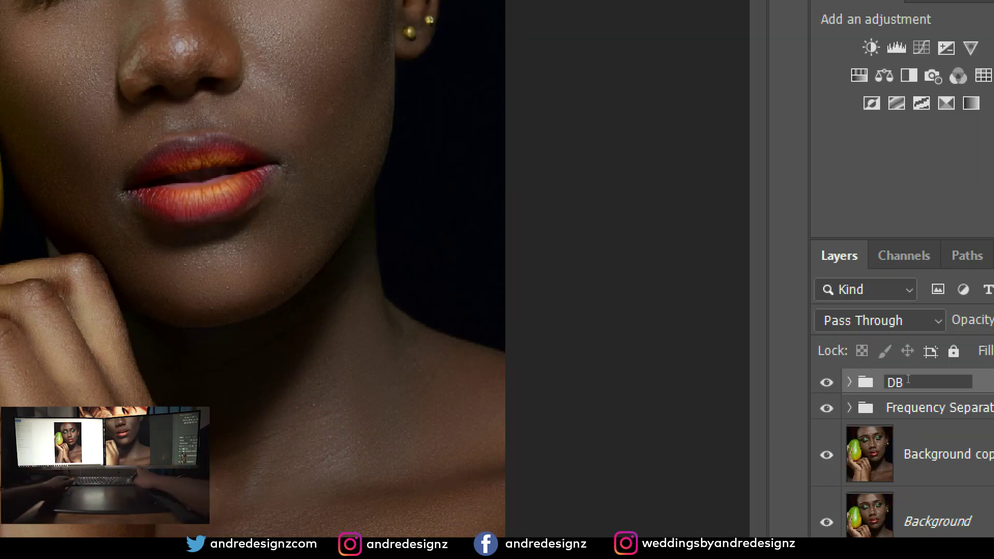
pyautogui.press('Return')
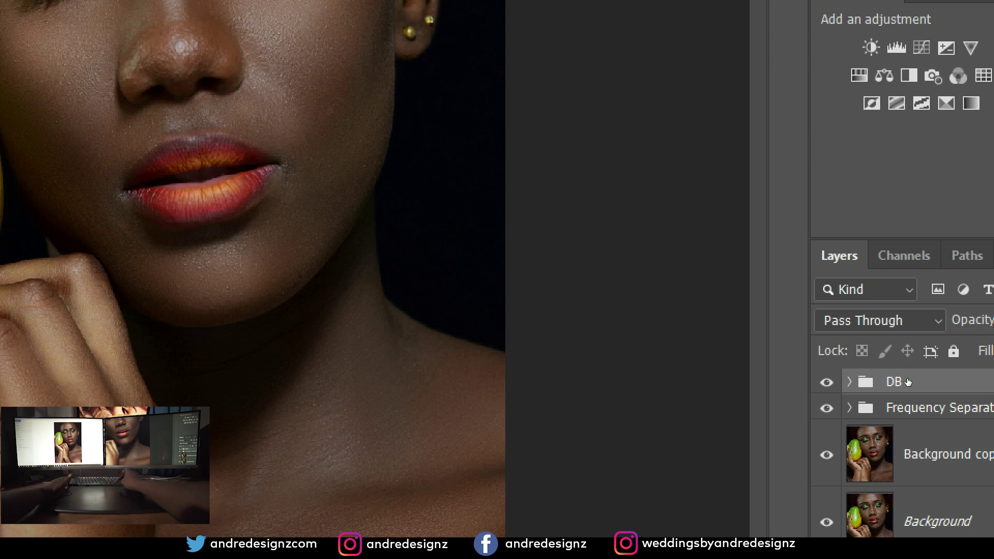
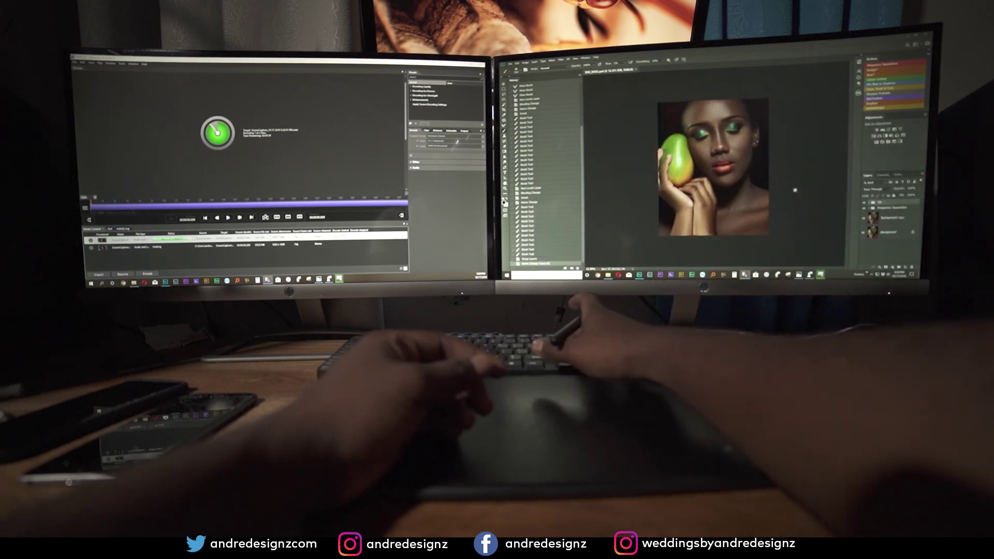
# Step: Examine the retouched portrait in full-screen view and close up around the mango, nose and lips
pyautogui.press('f')
pyautogui.press('f')
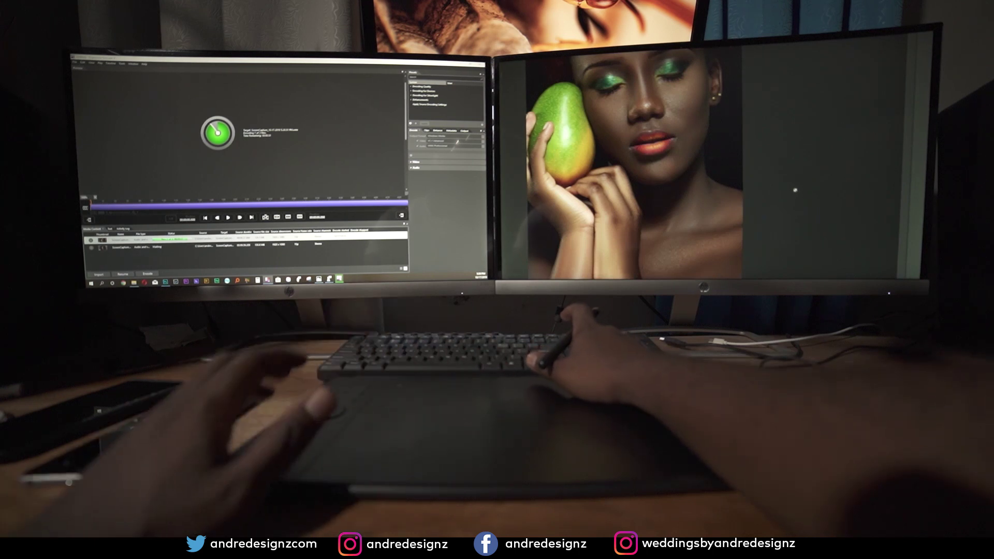
pyautogui.press('f')
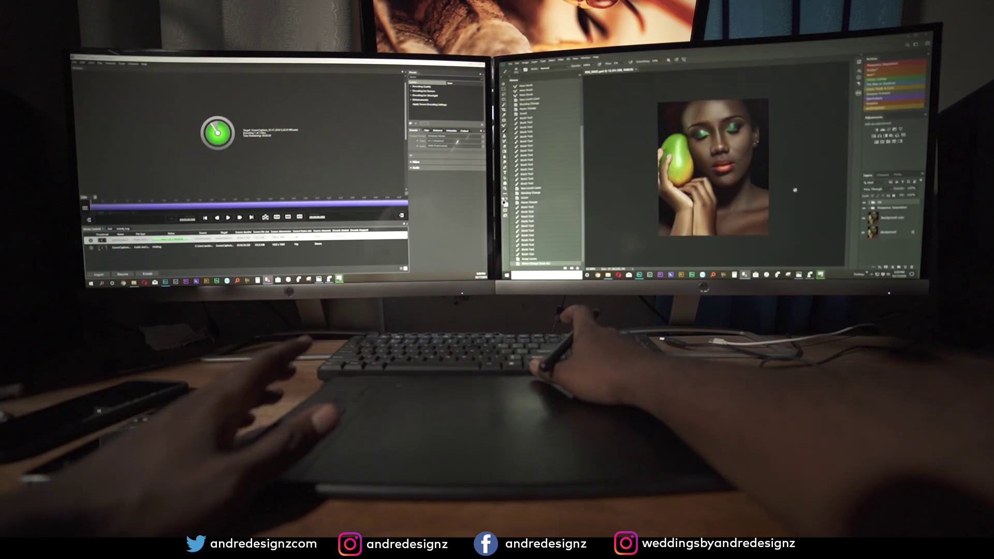
pyautogui.press('f')
pyautogui.press('f')
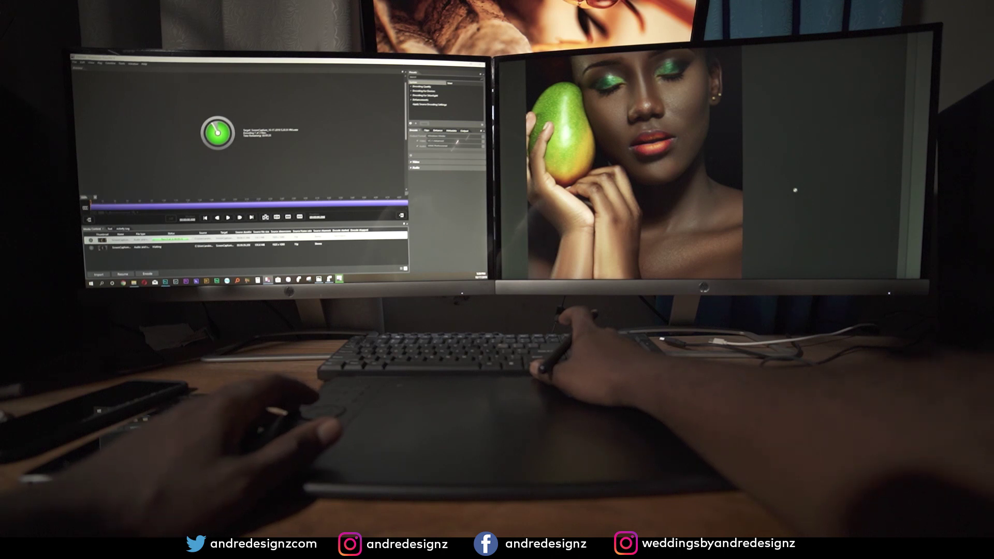
pyautogui.press('f')
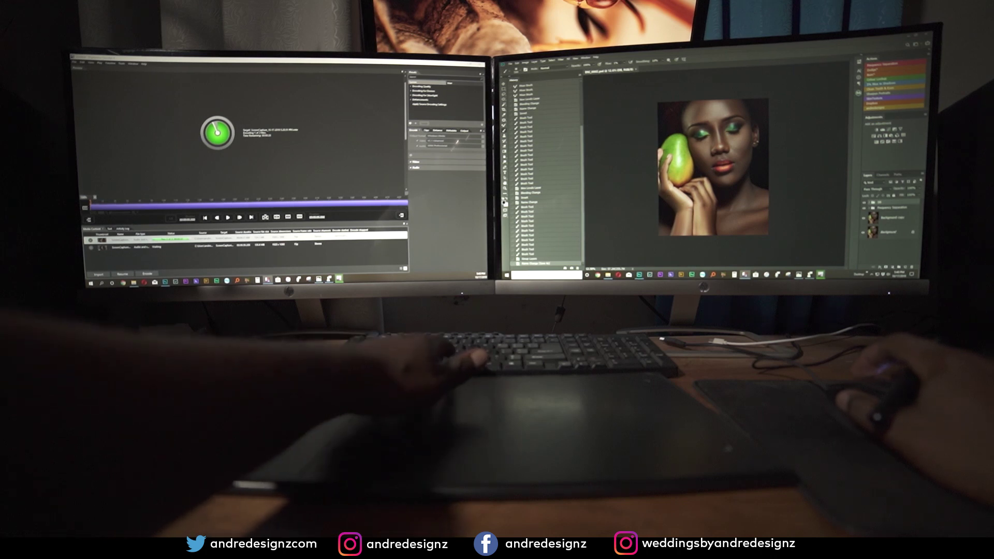
pyautogui.scroll(5, 699, 161)
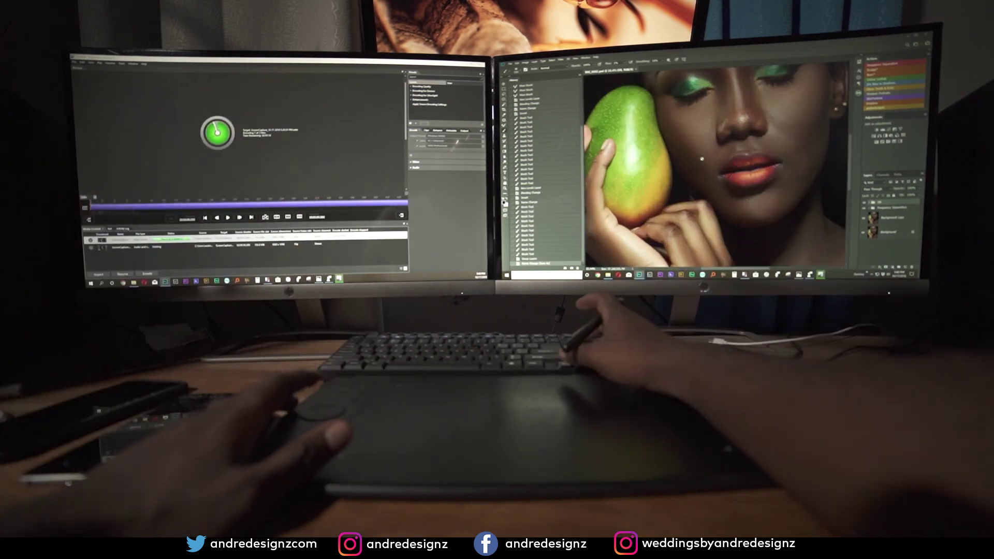
pyautogui.press('super+plus')
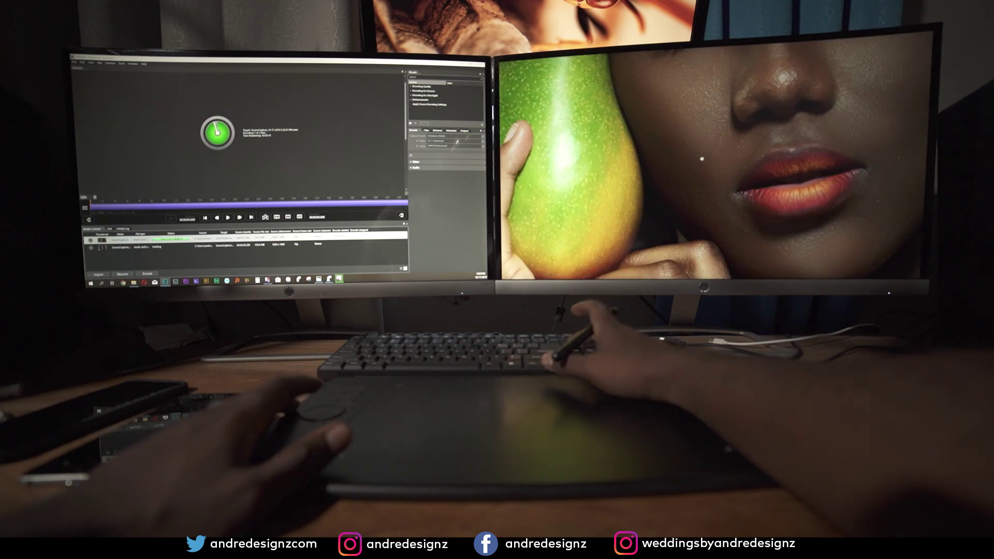
pyautogui.press('super+minus')
pyautogui.scroll(1, 701, 159)
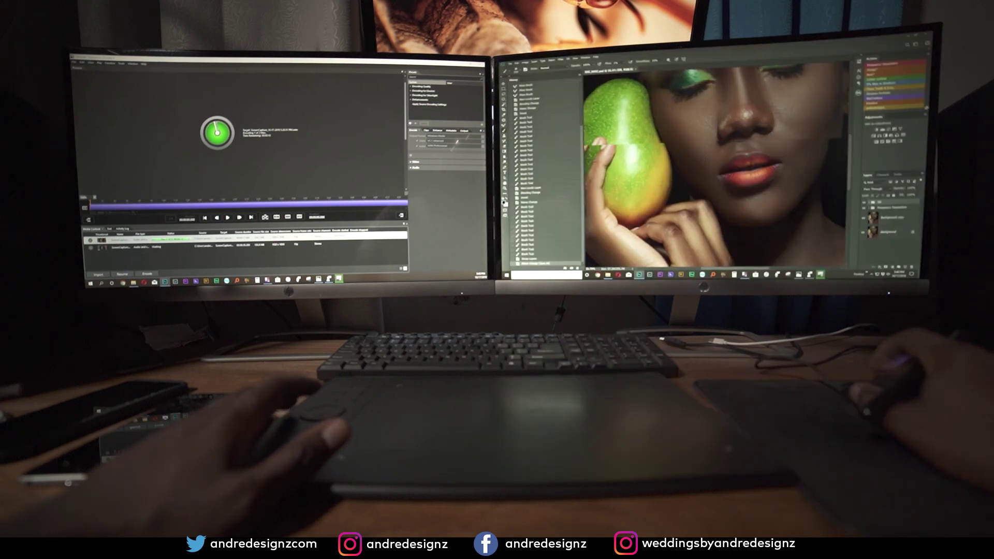
pyautogui.hotkey('ctrl', '0')
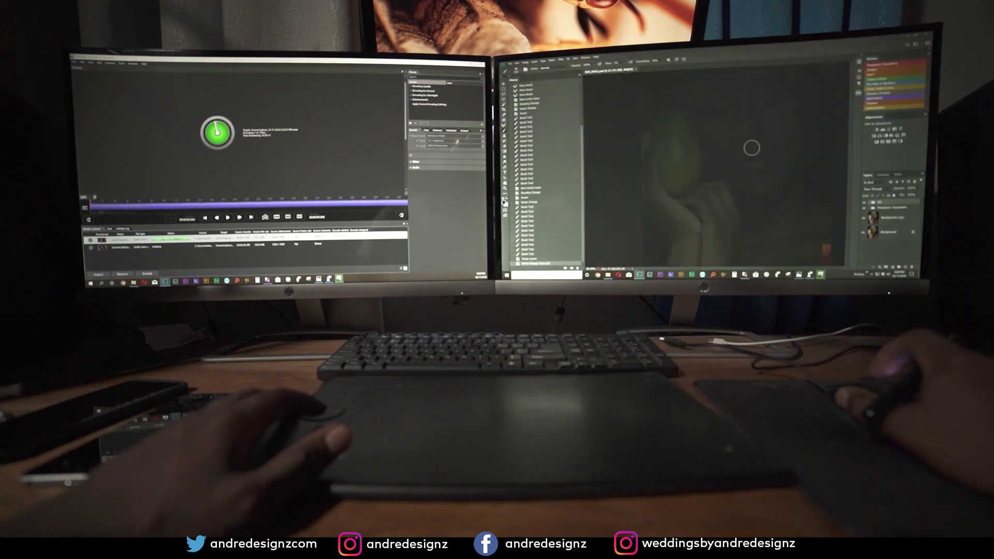
pyautogui.scroll(1, 761, 176)
pyautogui.scroll(-2, 823, 193)
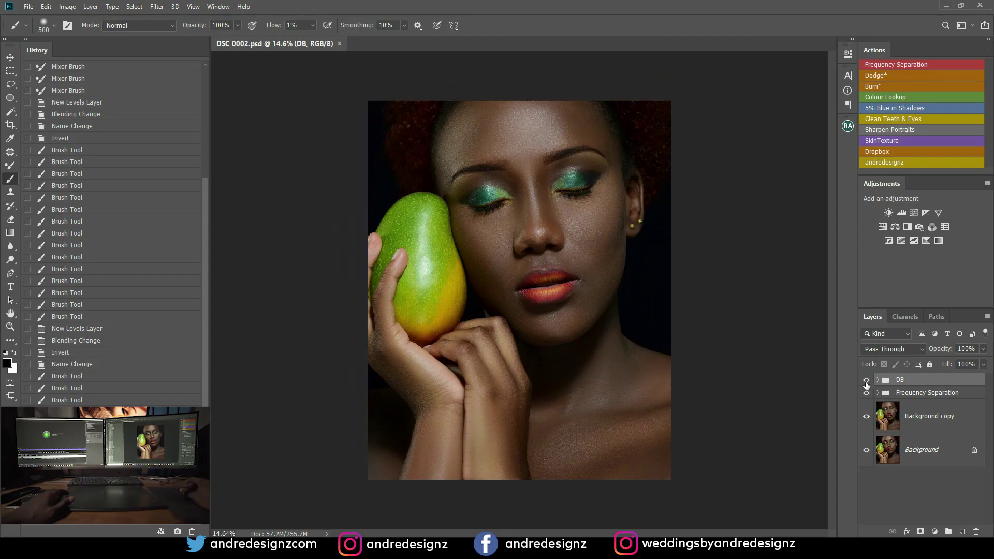
# Step: Compare the portrait with the DB group hidden and shown, checking the face's highlights and shadows
pyautogui.click(866, 381)
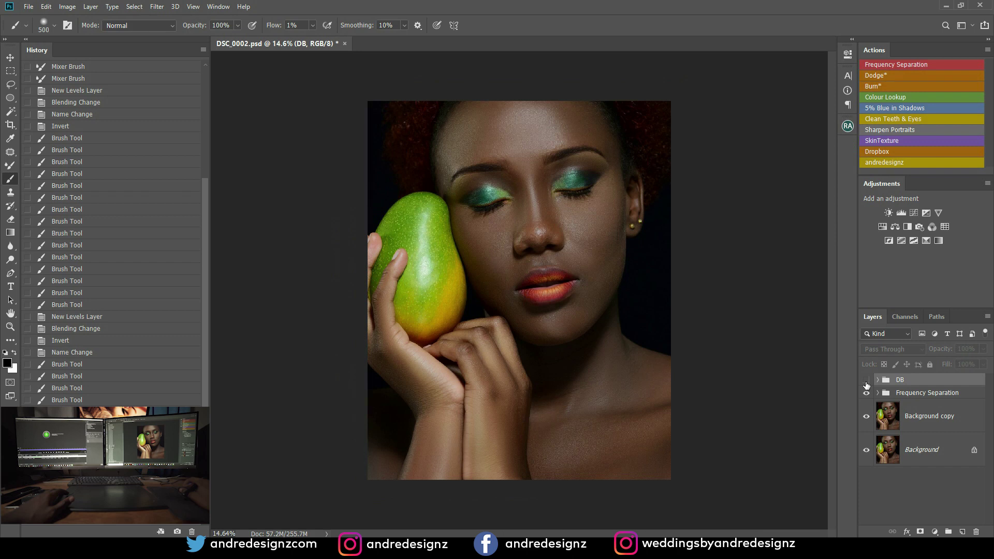
pyautogui.click(866, 382)
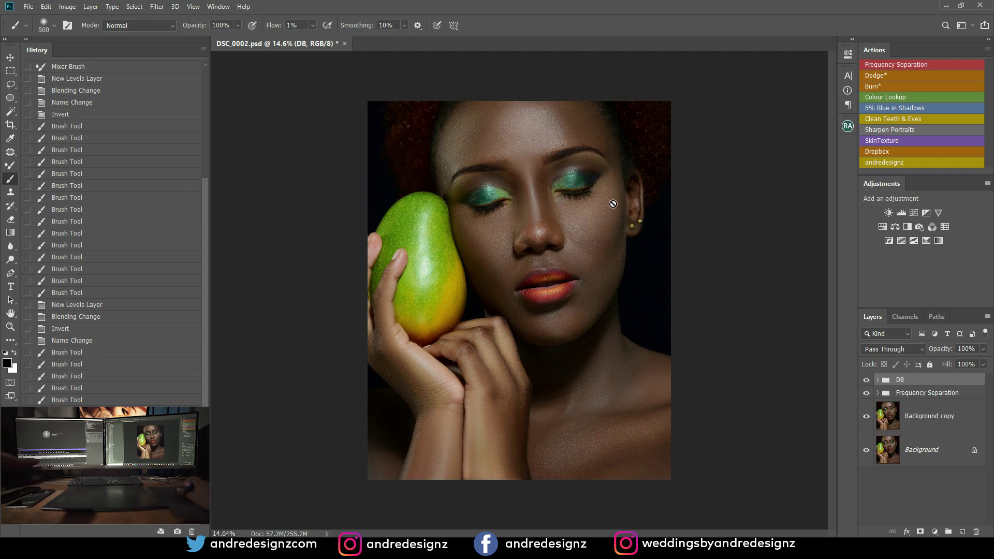
pyautogui.scroll(2, 594, 287)
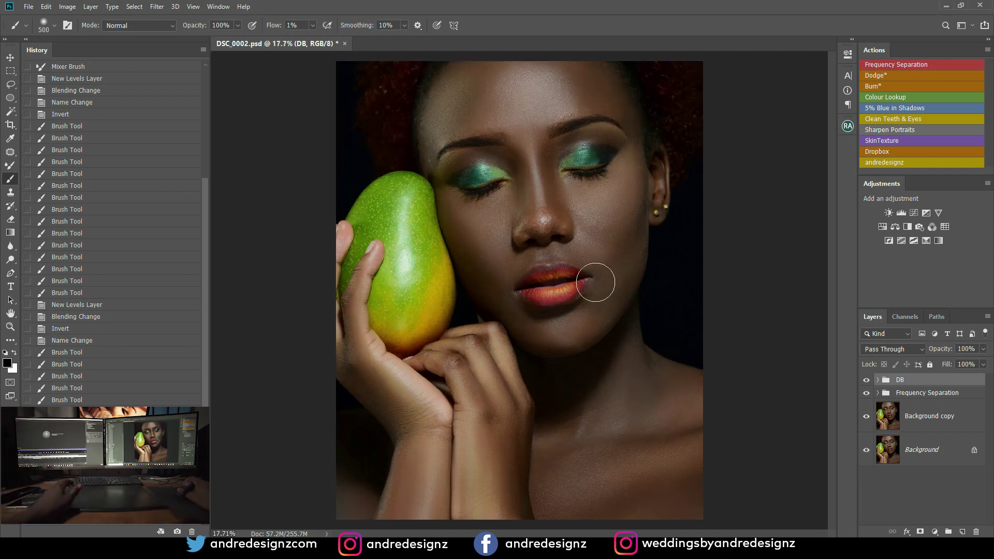
pyautogui.scroll(1, 595, 281)
pyautogui.scroll(-2, 595, 280)
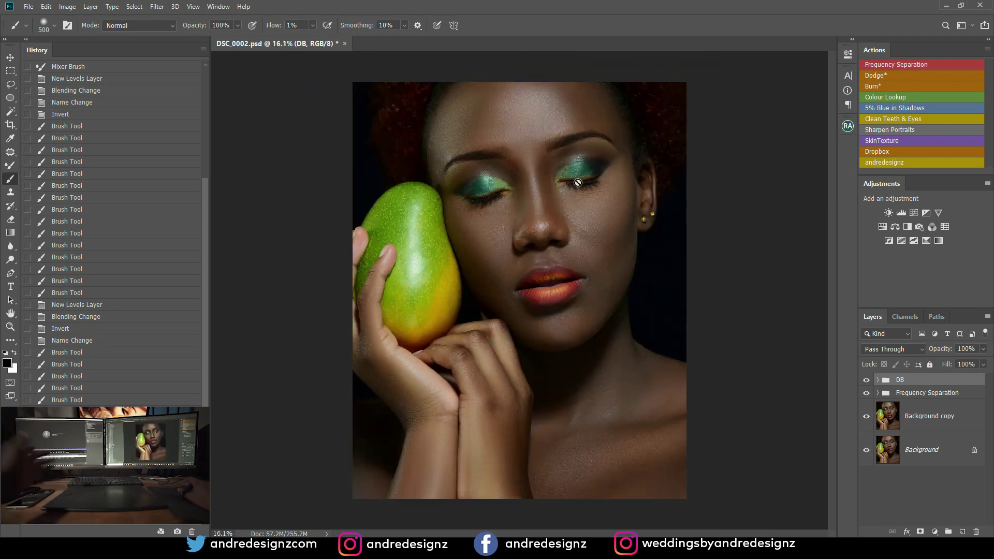
pyautogui.scroll(-1, 575, 183)
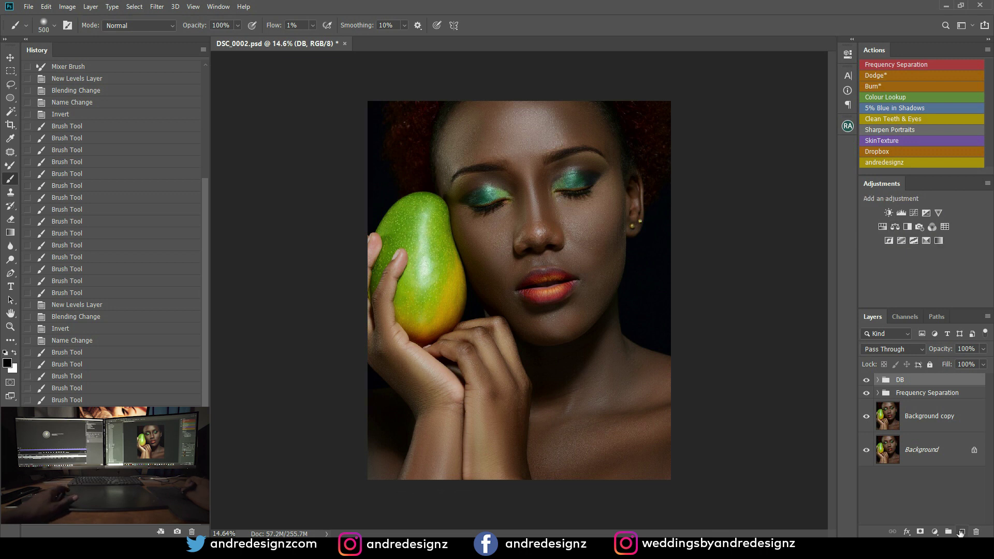
# Step: Add a Color Balance adjustment layer above the DB group and set the Shadows' Yellow-Blue value to +5
pyautogui.click(936, 532)
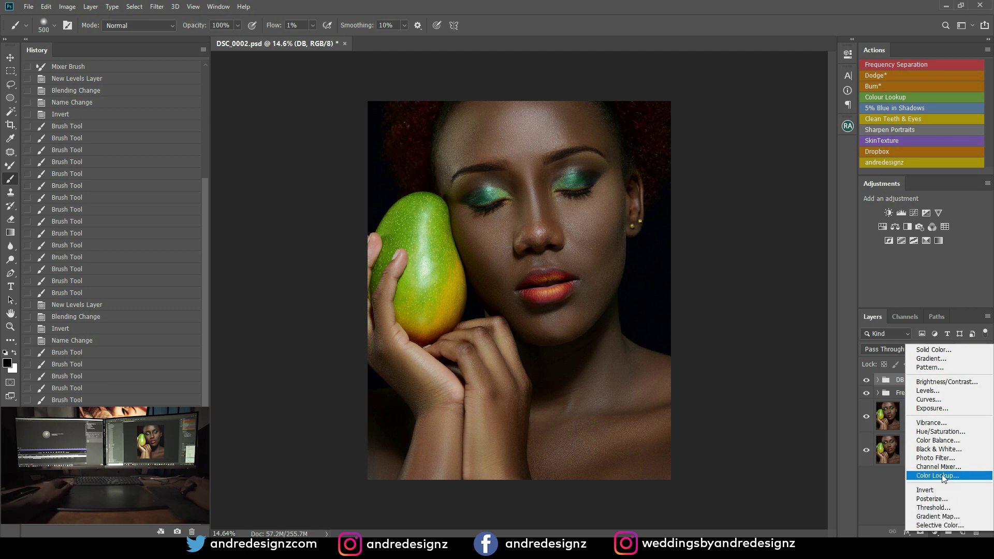
pyautogui.click(951, 441)
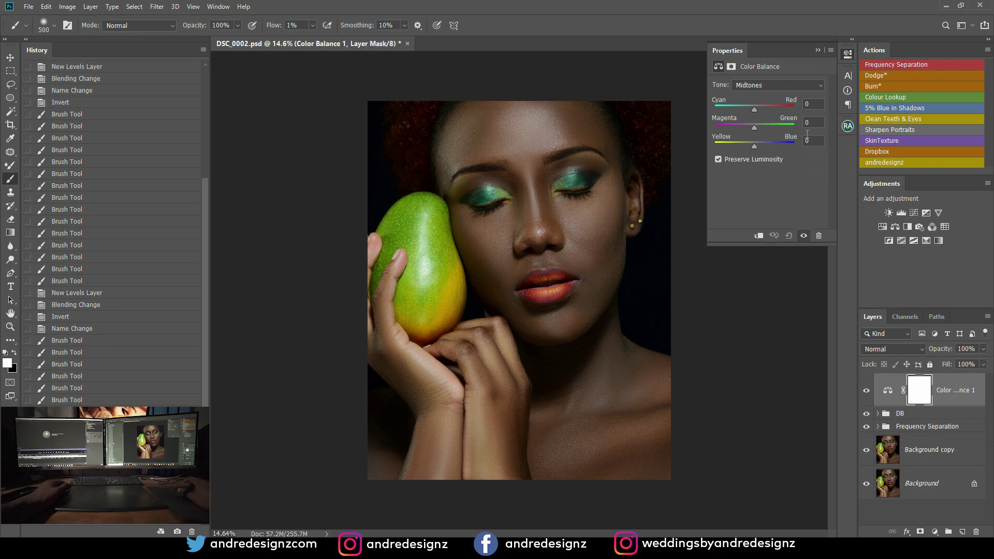
pyautogui.click(767, 84)
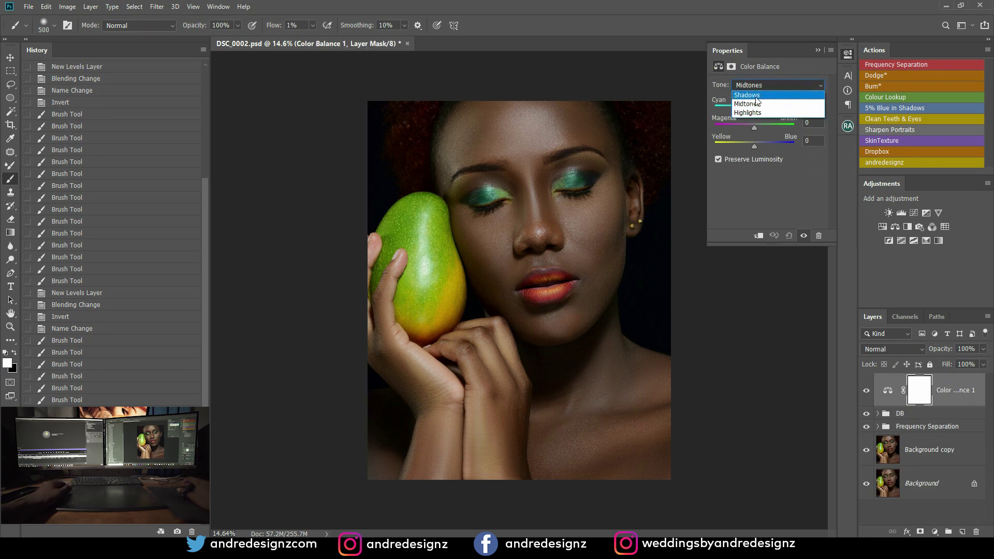
pyautogui.click(756, 97)
pyautogui.moveTo(753, 148); pyautogui.dragTo(756, 147)
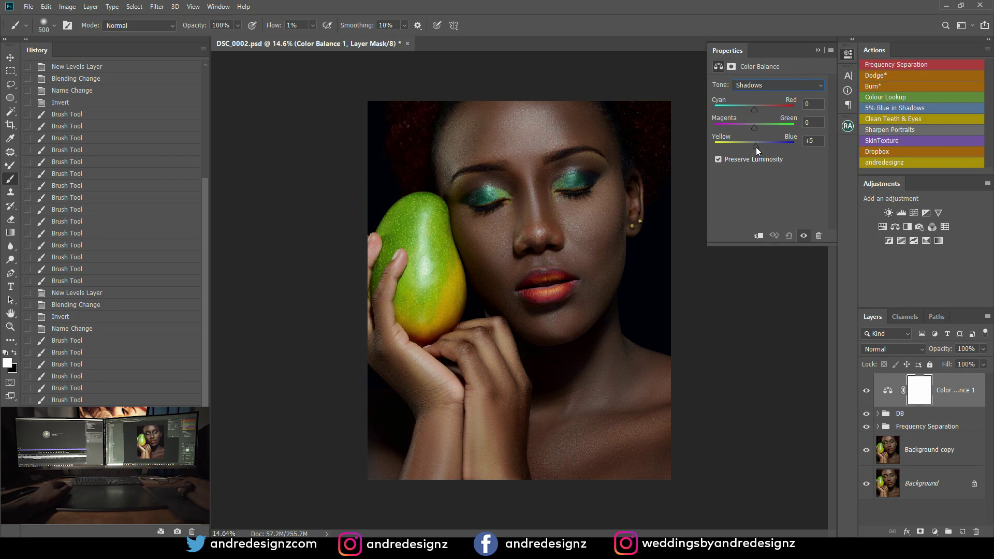
pyautogui.moveTo(756, 147); pyautogui.dragTo(755, 147)
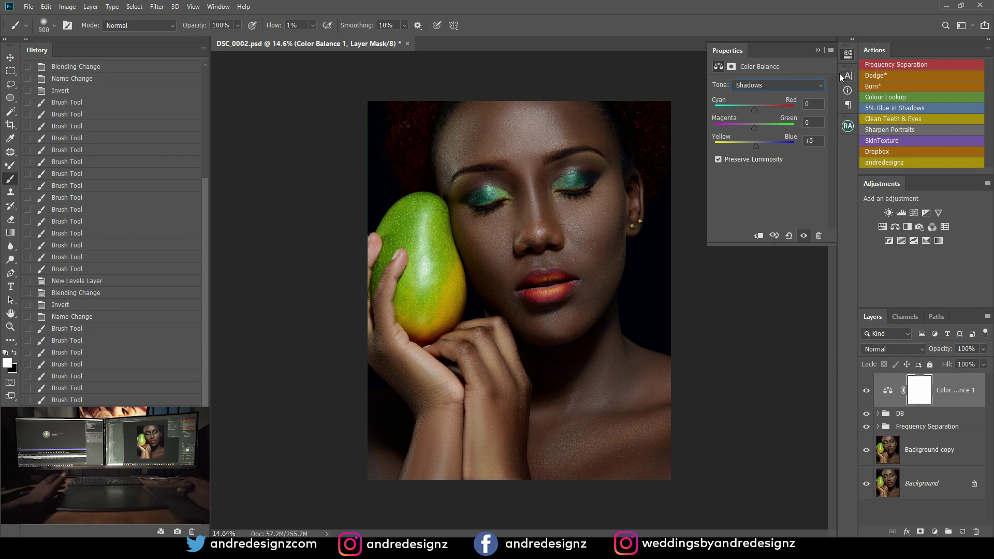
pyautogui.click(815, 50)
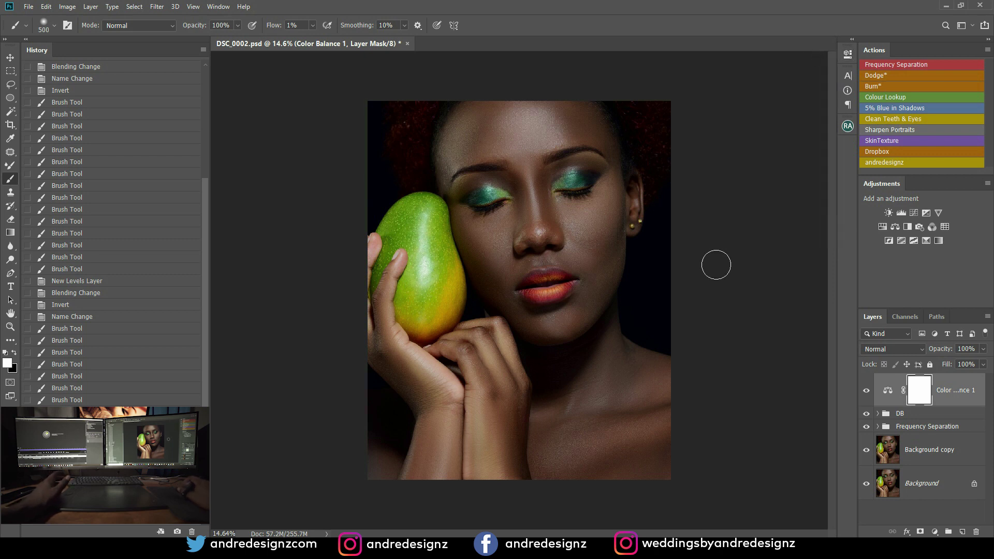
# Step: Compare the portrait with the Color Balance adjustment layer hidden and shown, leaving the layer on
pyautogui.click(867, 391)
pyautogui.click(867, 390)
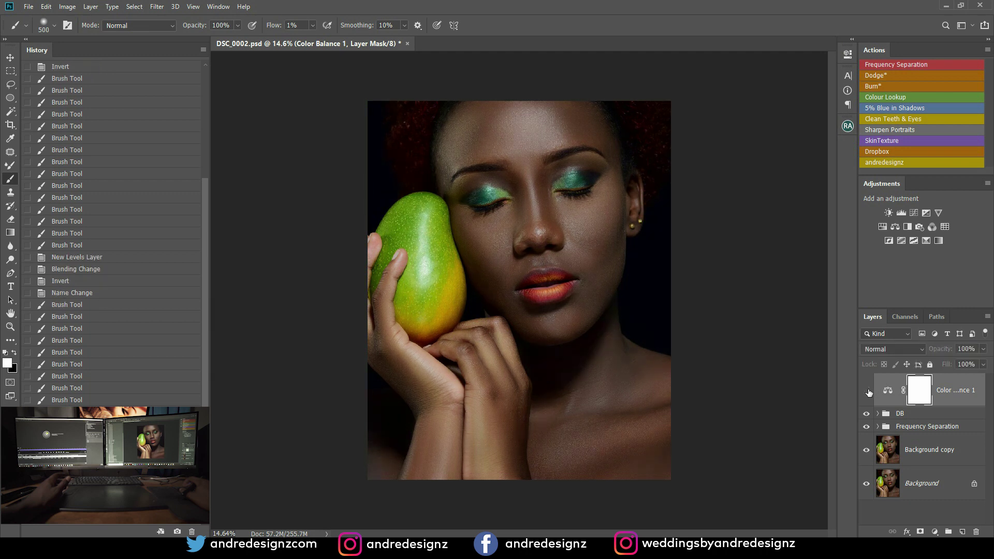
pyautogui.click(867, 391)
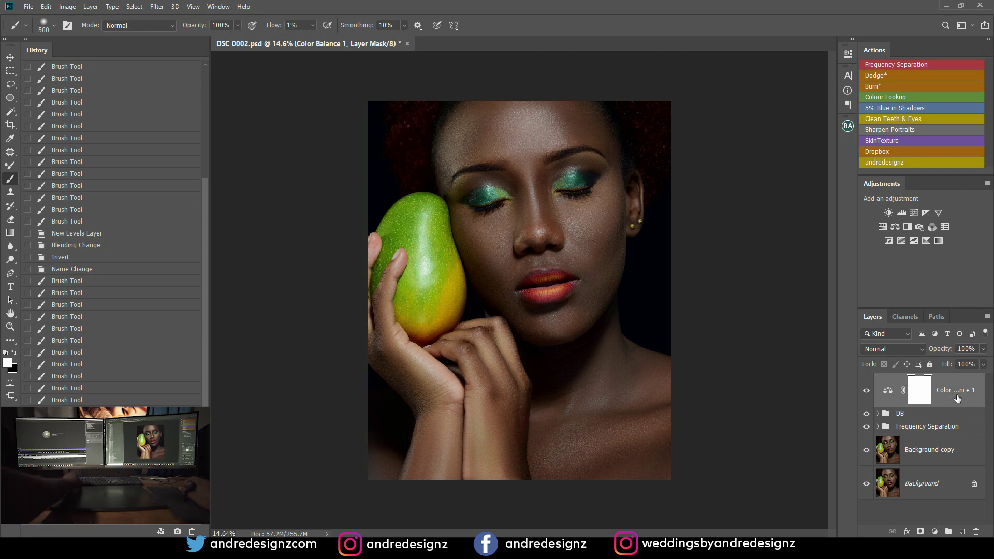
# Step: Stamp all visible layers into a new merged layer and duplicate that layer
pyautogui.hotkey('ctrl', 'alt', 'shift', 'e')
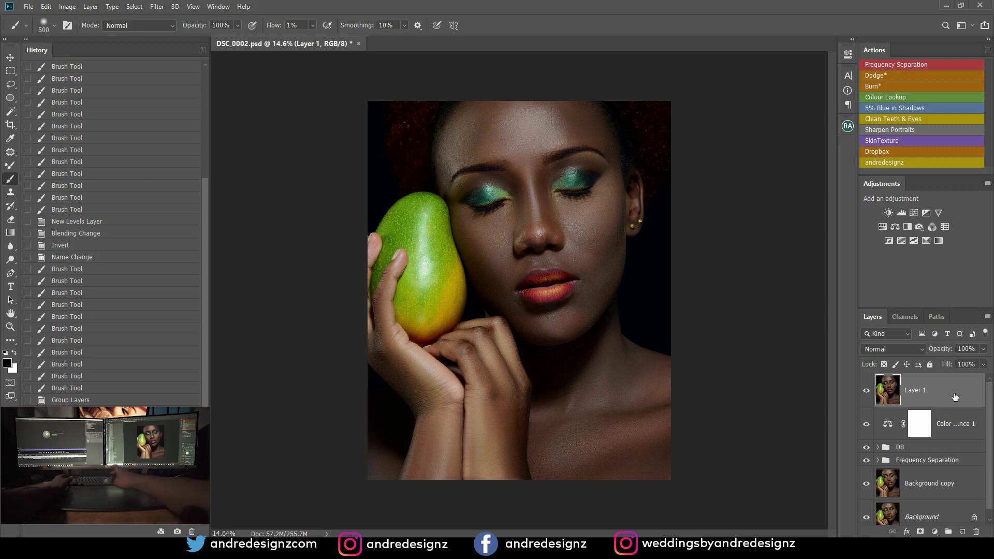
pyautogui.hotkey('ctrl', 'j')
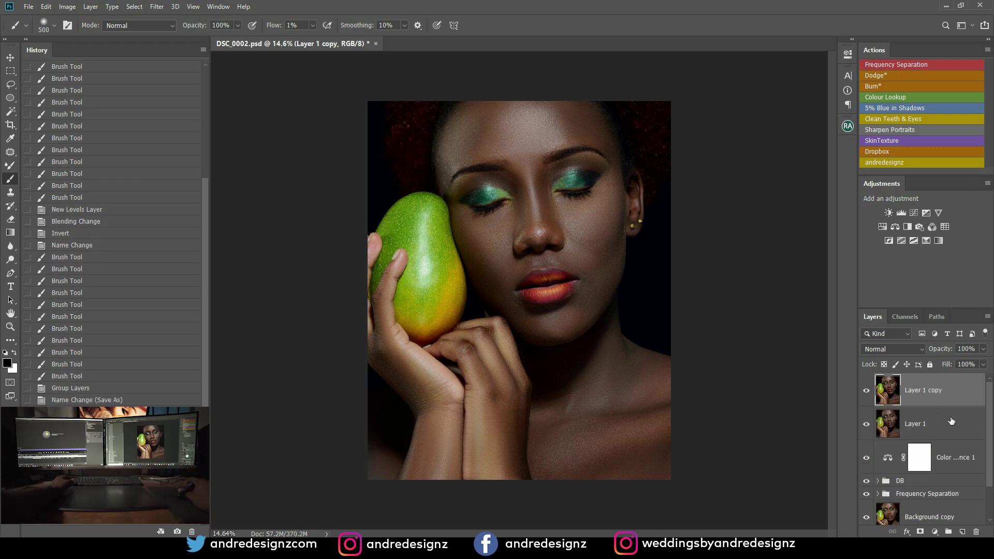
# Step: Insert a new layer between Layer 1 and Layer 1 copy and fill it with black
pyautogui.click(951, 422)
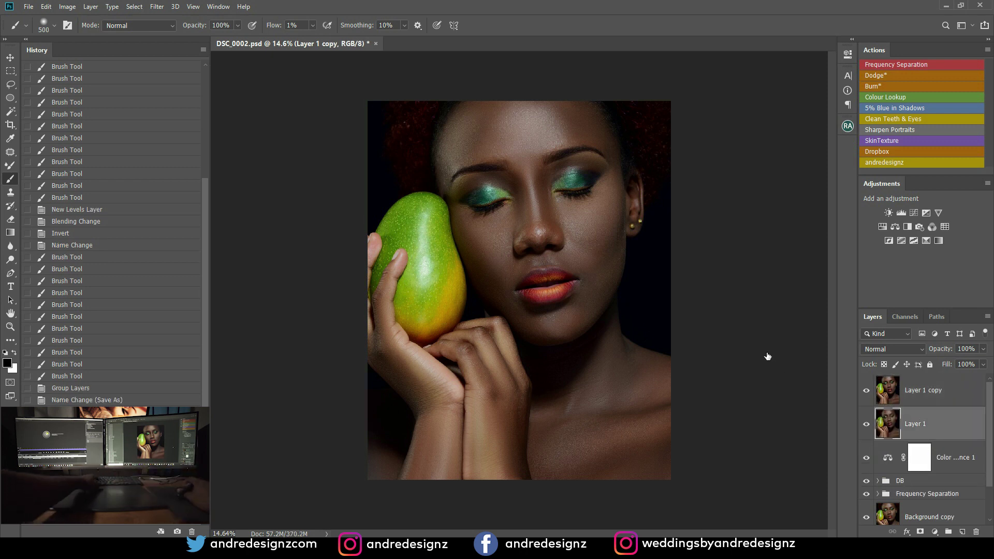
pyautogui.doubleClick(907, 417)
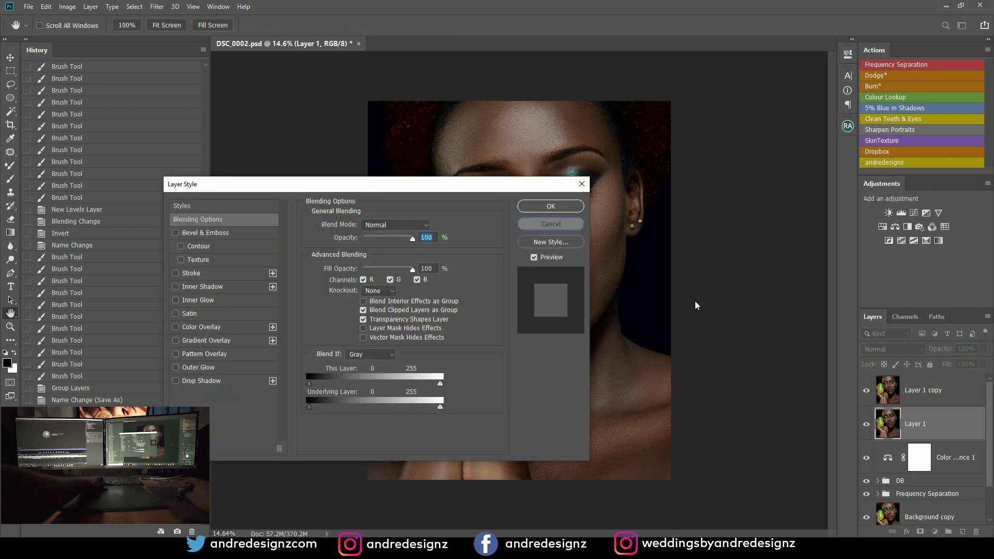
pyautogui.click(551, 223)
pyautogui.click(964, 534)
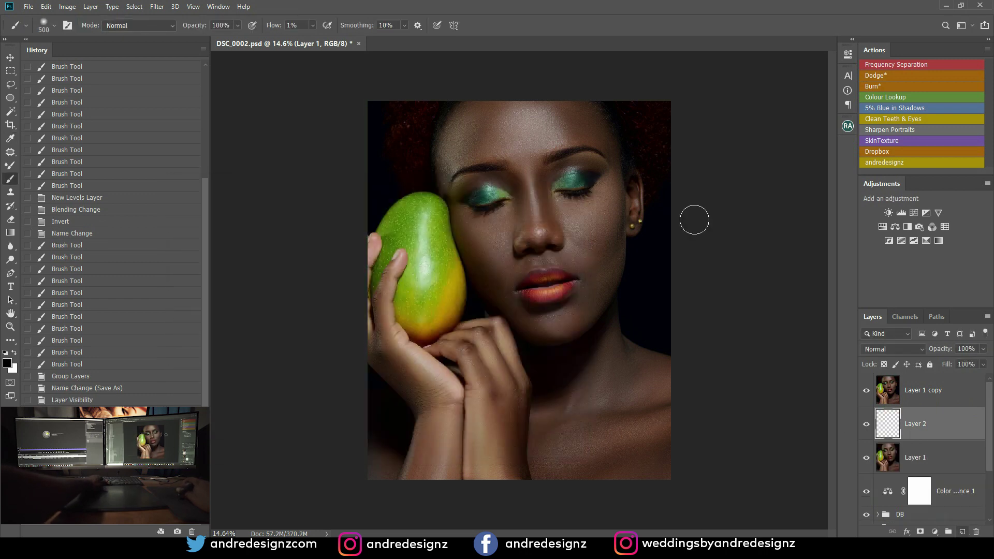
pyautogui.press('i')
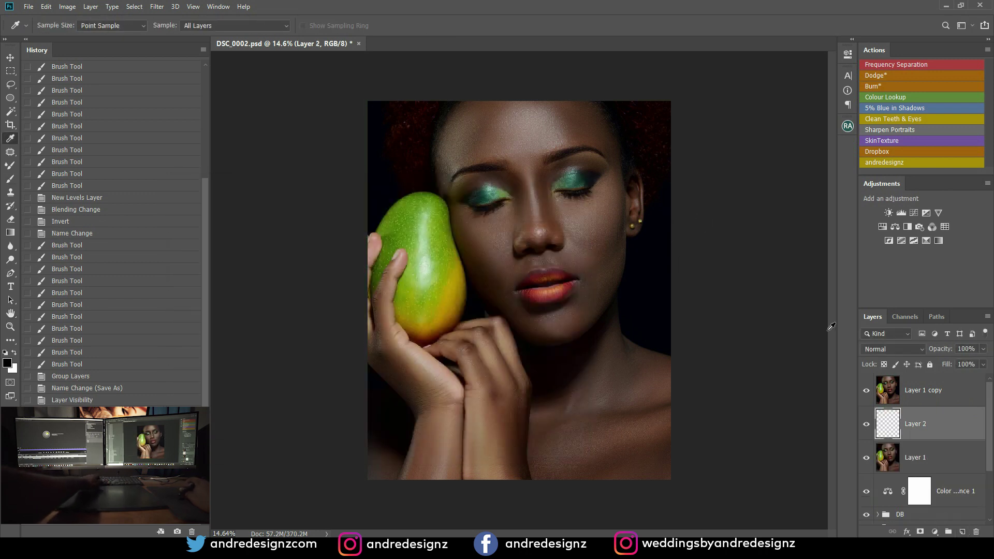
pyautogui.scroll(1, 923, 434)
pyautogui.hotkey('alt', 'BackSpace')
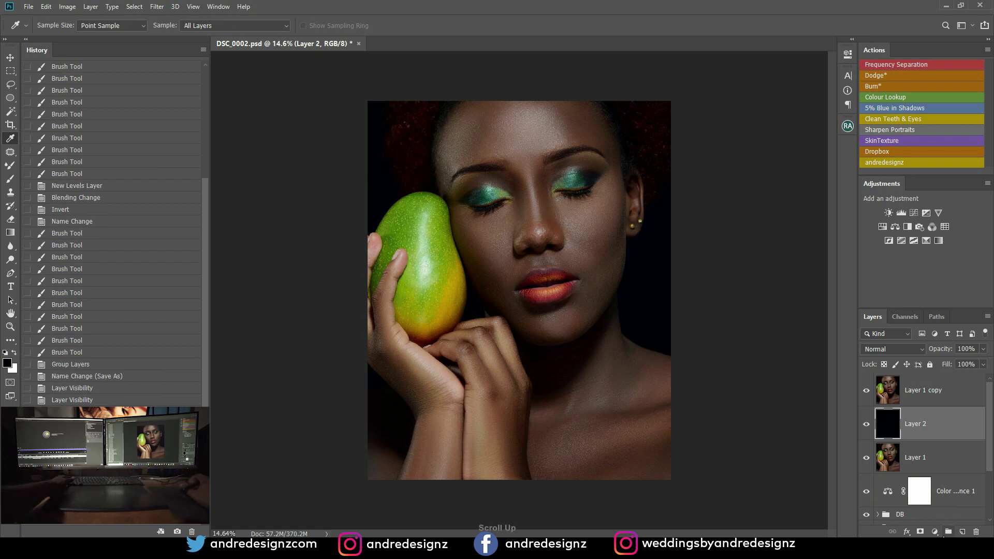
# Step: On Layer 1 copy, draw a closed Pen path around the reddish hair above the mango, following the forehead and the mango's upper edge
pyautogui.click(960, 394)
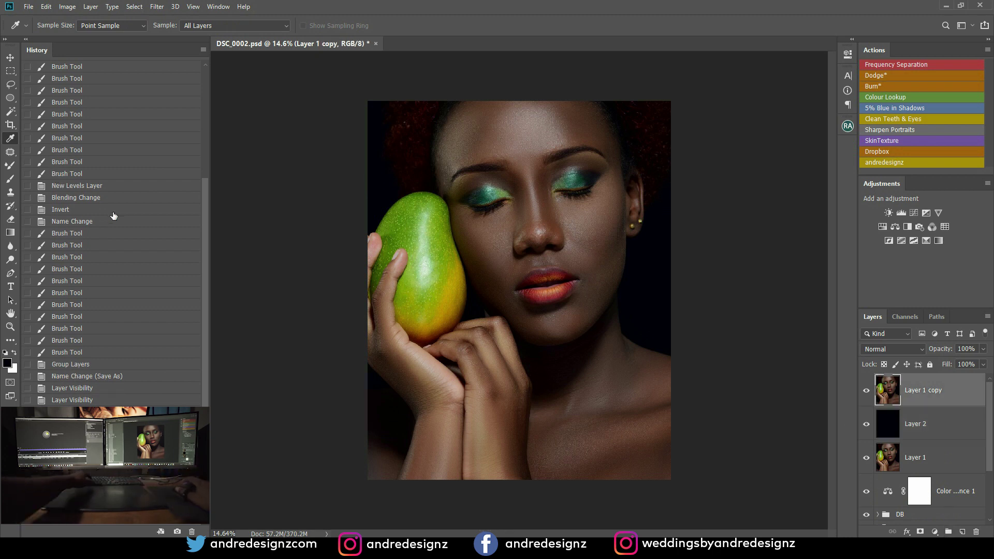
pyautogui.press('p')
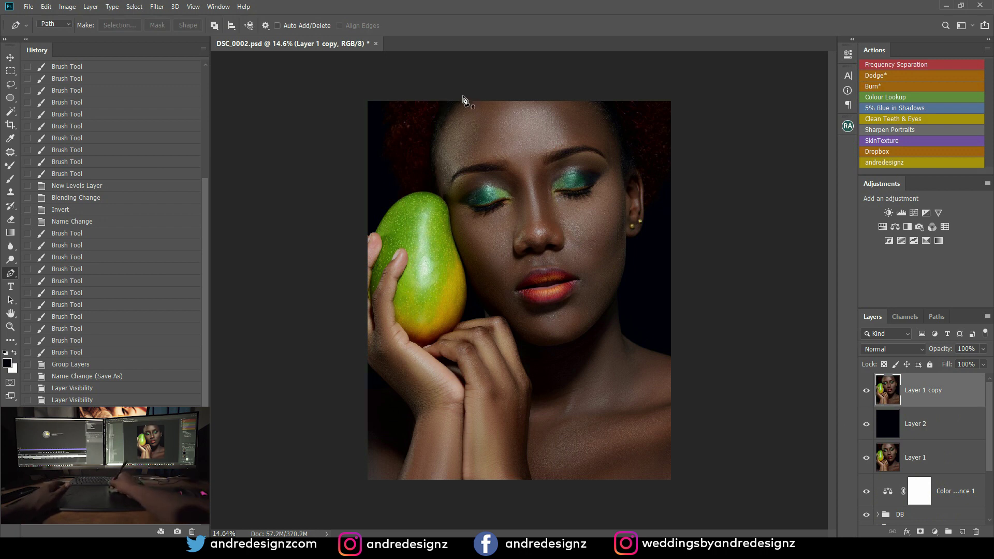
pyautogui.click(457, 98)
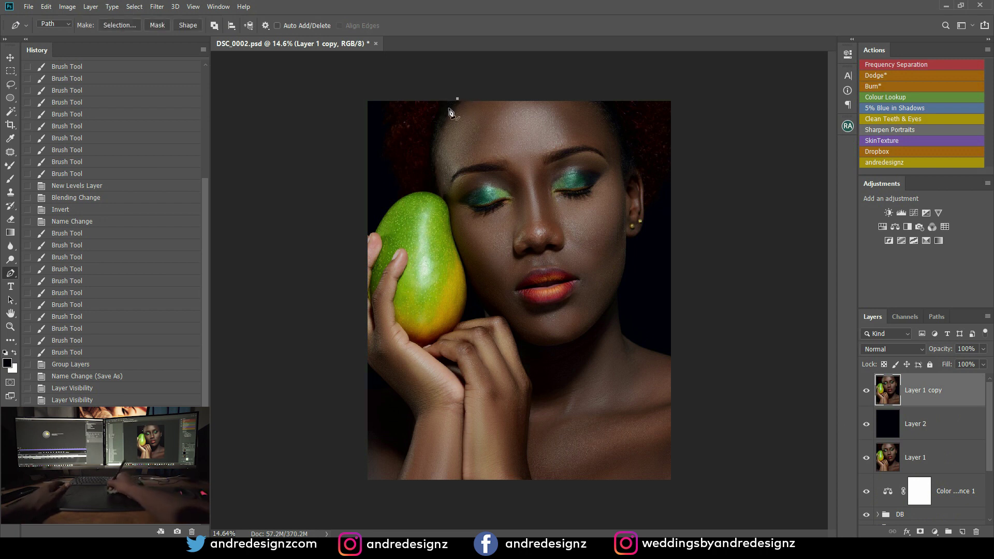
pyautogui.moveTo(456, 222); pyautogui.dragTo(461, 282)
pyautogui.click(437, 191)
pyautogui.click(438, 191)
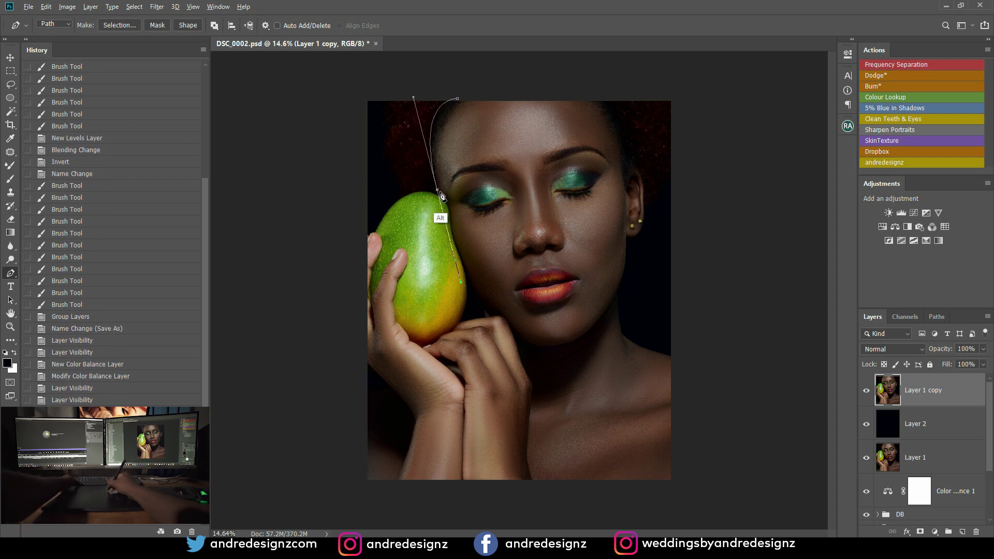
pyautogui.click(418, 188)
pyautogui.click(396, 196)
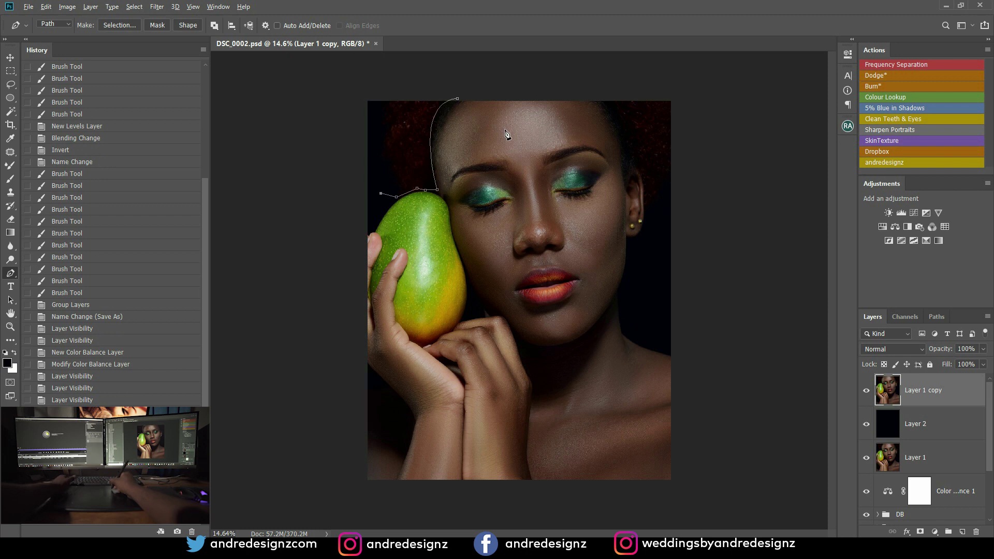
pyautogui.click(371, 96)
pyautogui.click(385, 77)
pyautogui.click(403, 69)
pyautogui.click(412, 68)
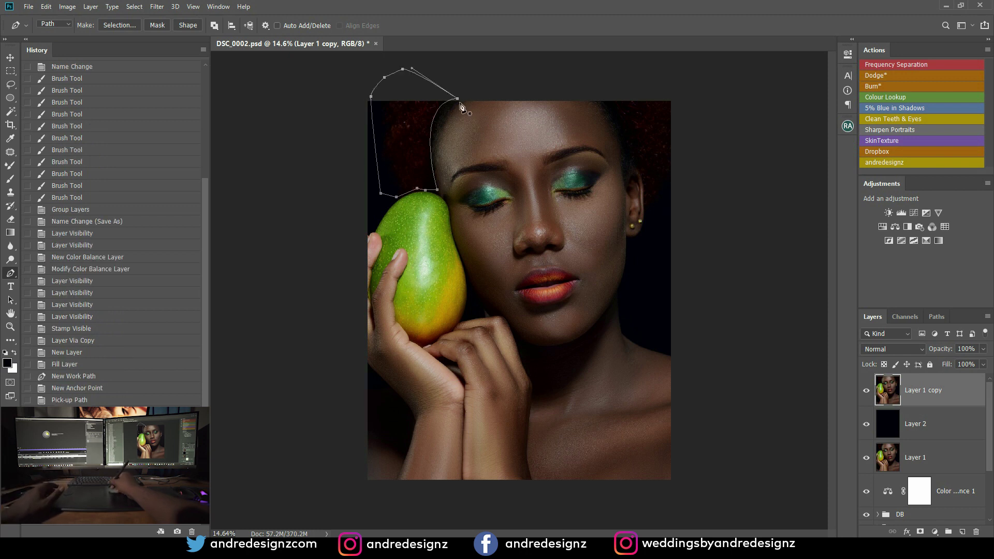
# Step: Convert the path around the hair above the mango into a selection, clear it from Layer 1 copy and deselect
pyautogui.rightClick(412, 136)
pyautogui.click(446, 176)
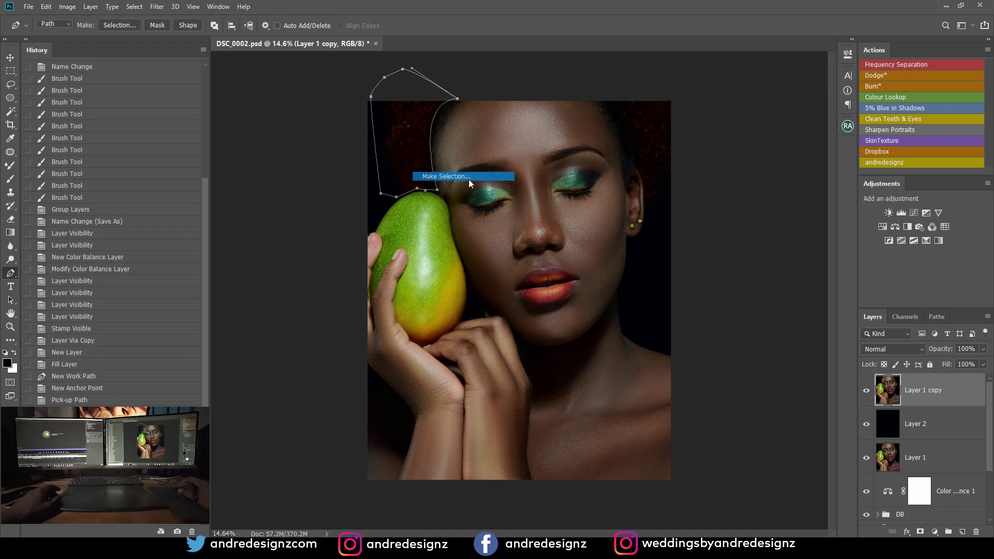
pyautogui.click(550, 147)
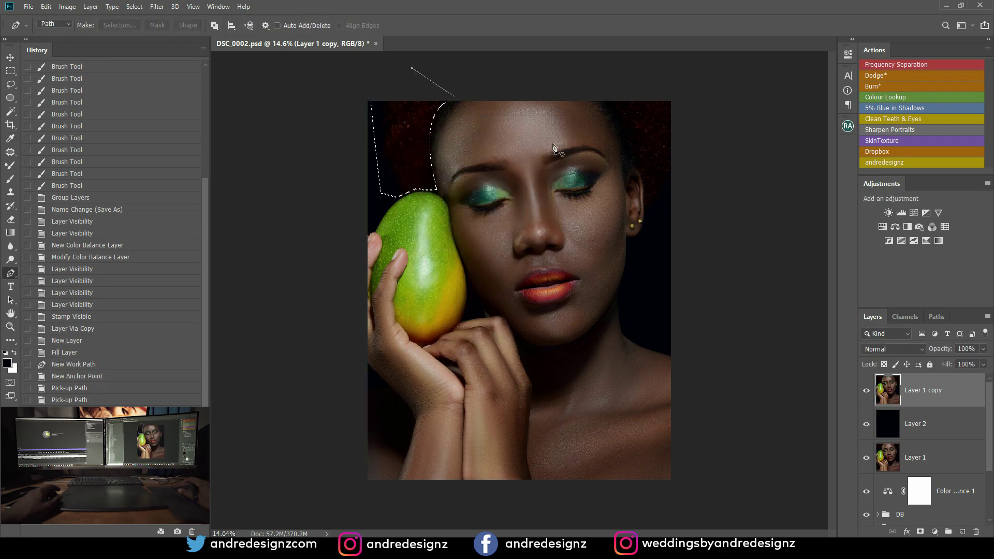
pyautogui.press('Delete')
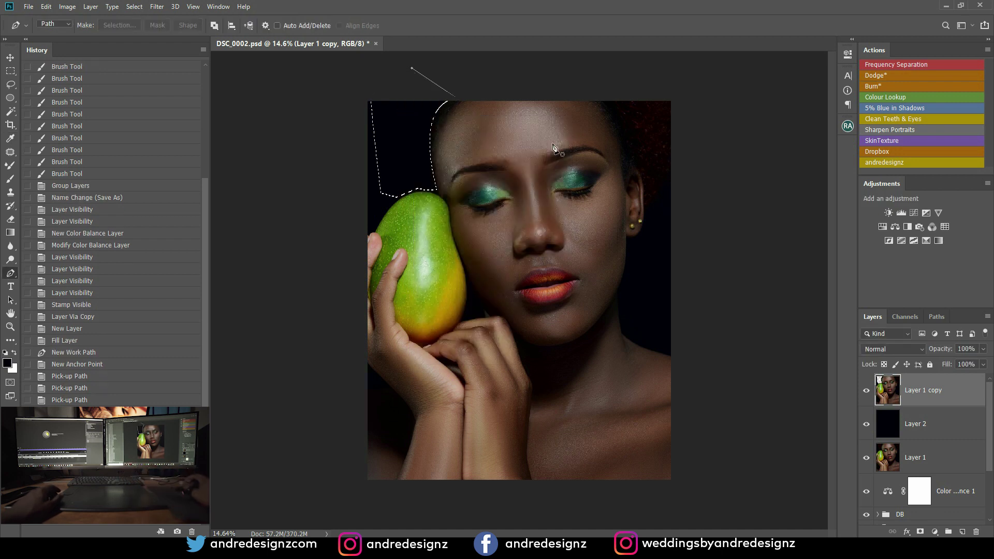
pyautogui.hotkey('ctrl', 'd')
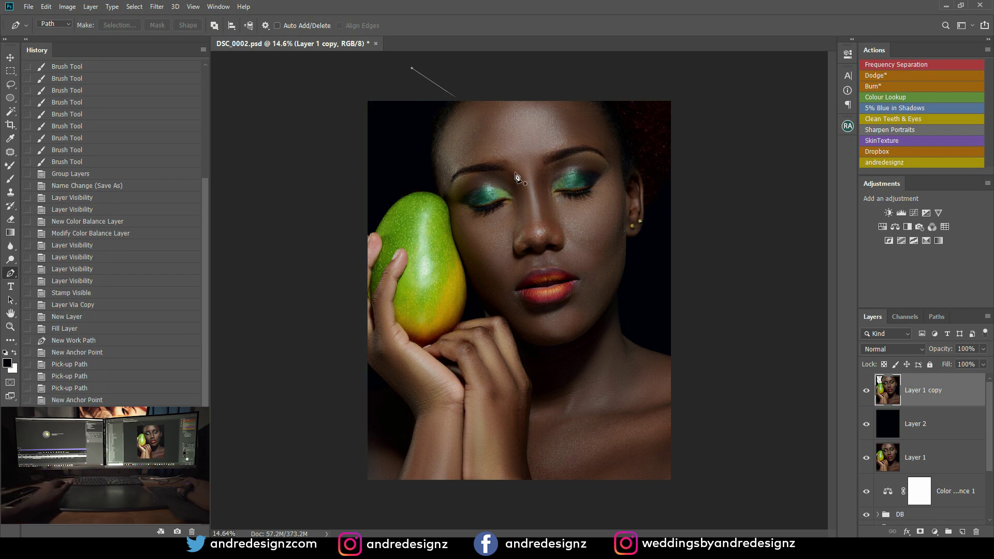
pyautogui.scroll(-1, 523, 180)
pyautogui.scroll(3, 435, 148)
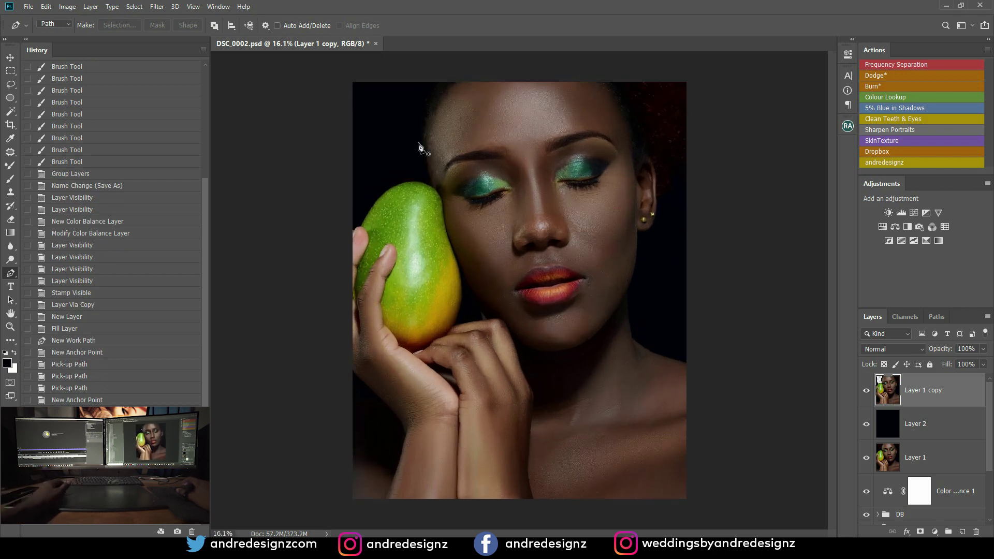
pyautogui.scroll(-4, 435, 106)
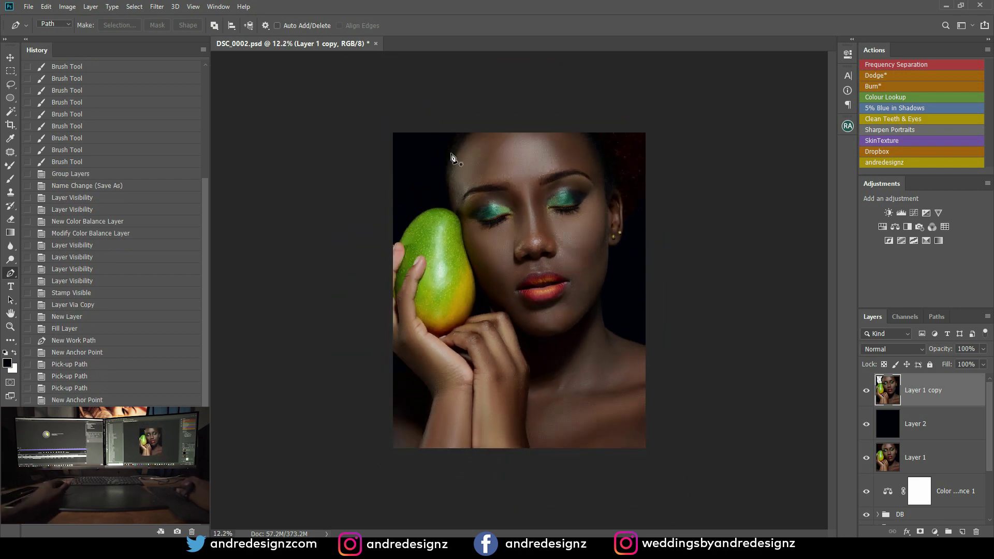
pyautogui.scroll(2, 612, 203)
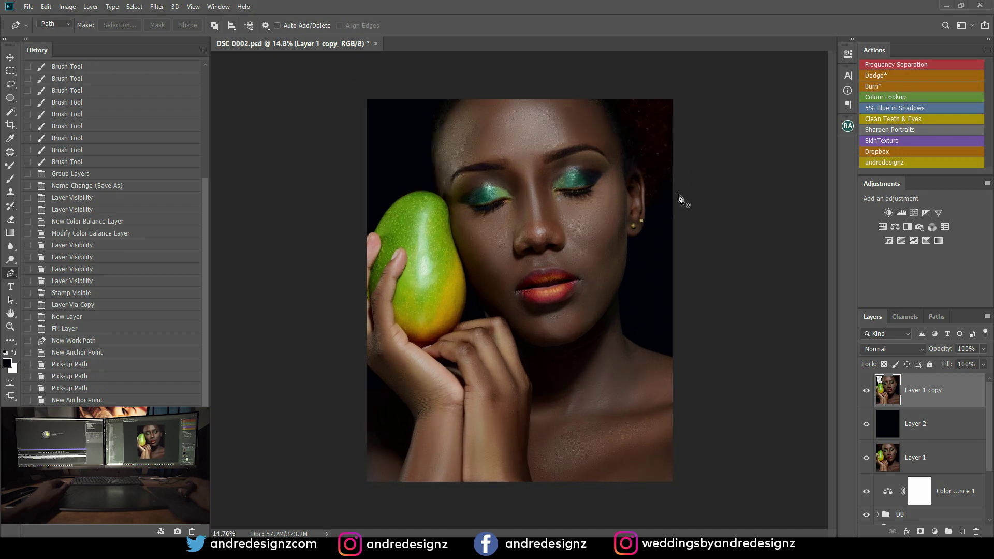
pyautogui.scroll(4, 656, 209)
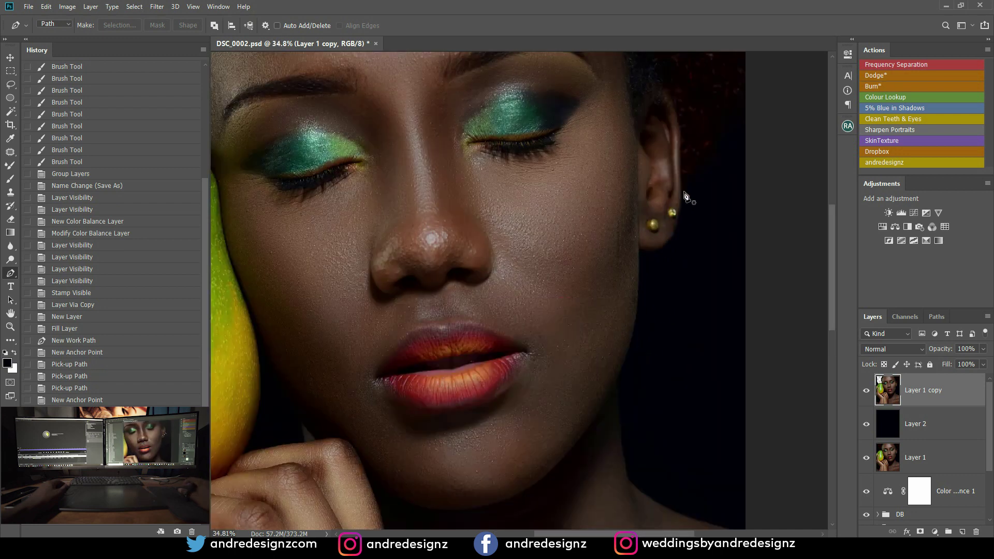
pyautogui.click(681, 176)
pyautogui.moveTo(656, 82); pyautogui.dragTo(619, 66)
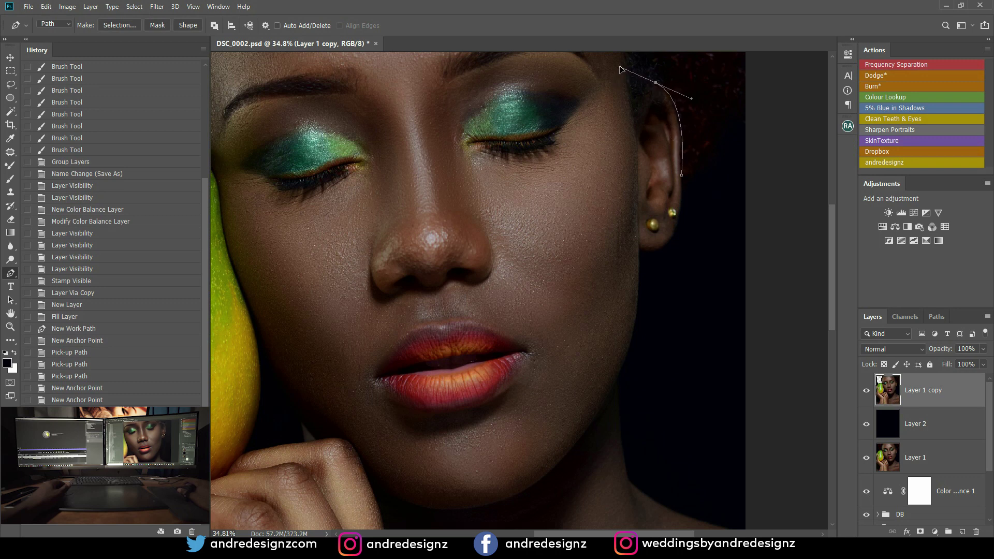
pyautogui.click(620, 67)
pyautogui.moveTo(674, 140); pyautogui.dragTo(650, 309)
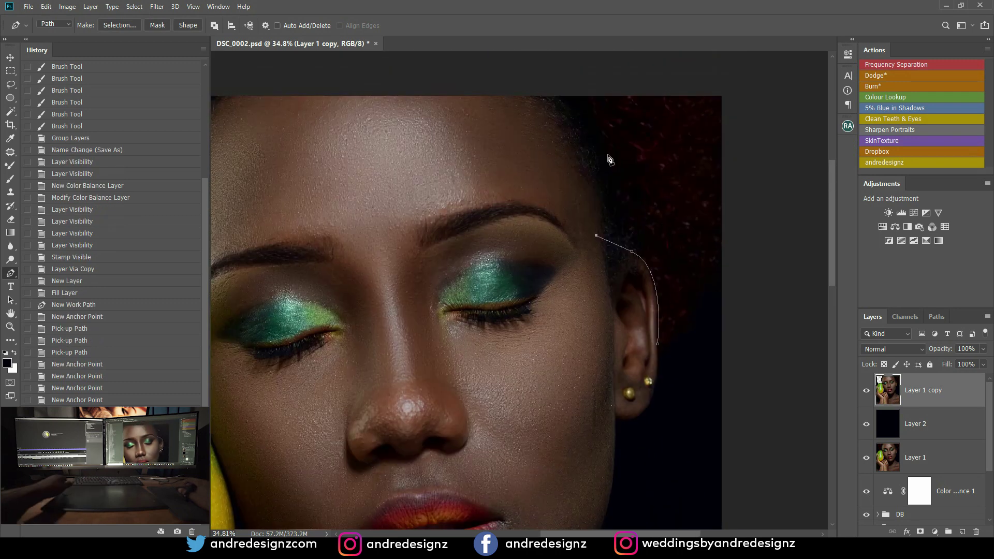
pyautogui.keyDown('alt'); pyautogui.click(632, 251); pyautogui.keyUp('alt')
pyautogui.hotkey('ctrl', 'z')
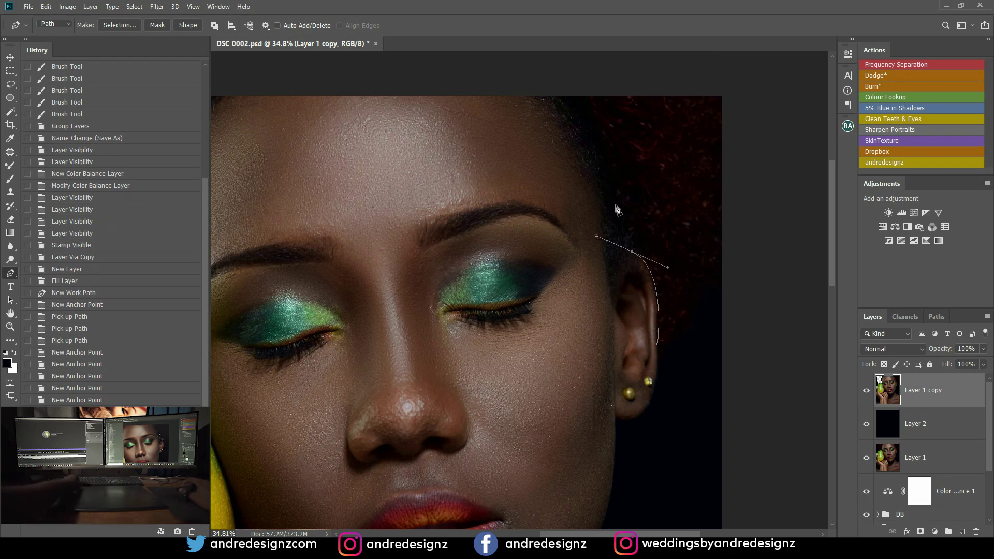
pyautogui.press('Escape')
pyautogui.hotkey('ctrl', 'z')
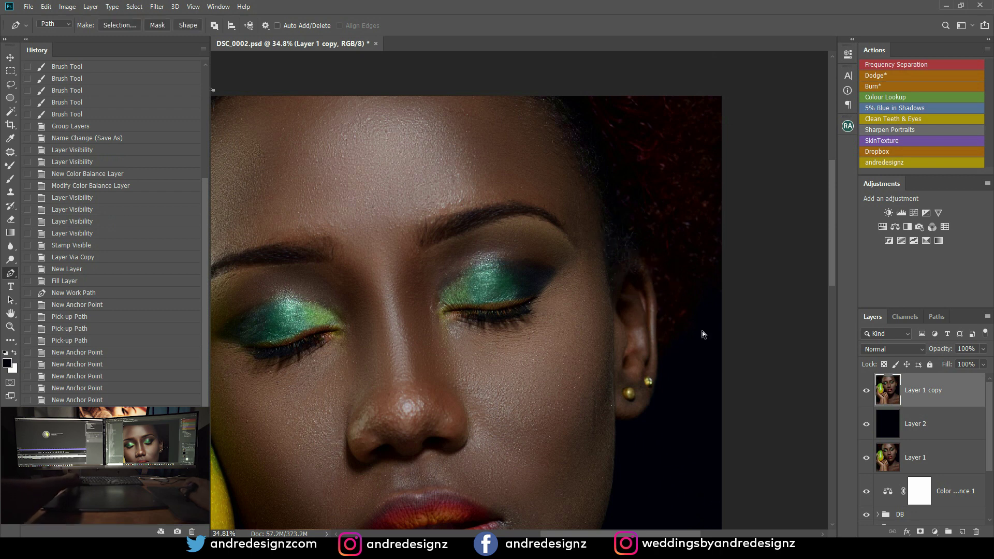
pyautogui.scroll(-3, 671, 348)
pyautogui.scroll(-2, 555, 322)
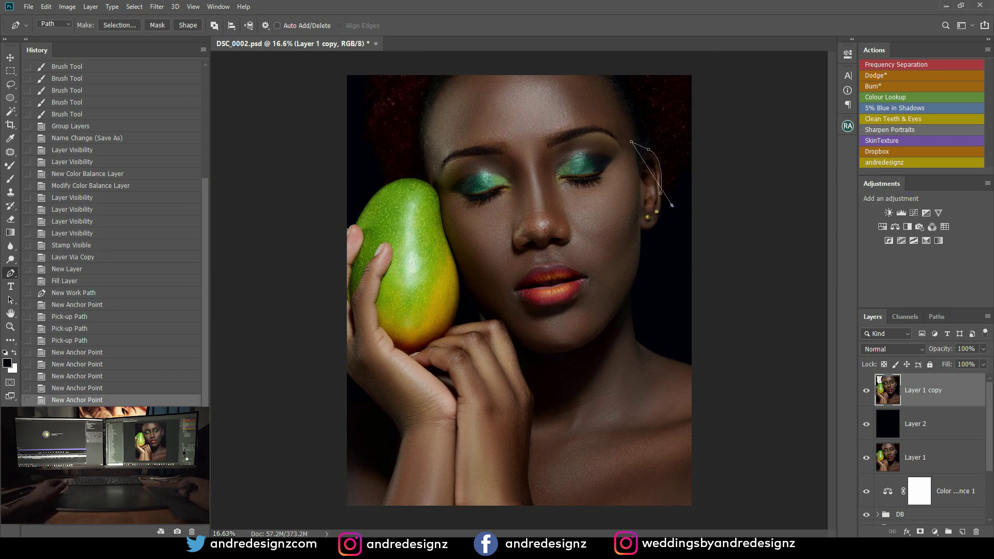
pyautogui.hotkey('ctrl', 'alt', 'z')
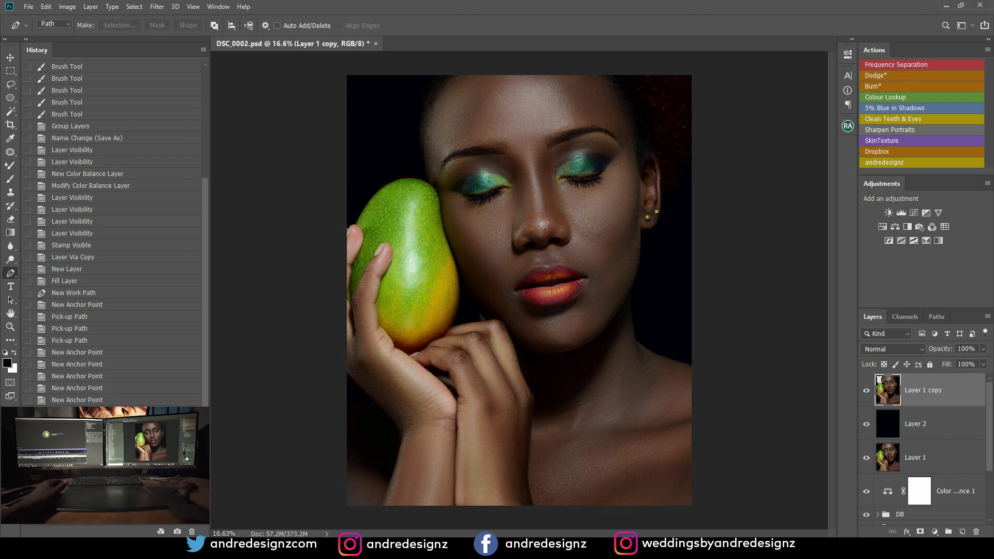
# Step: Draw a closed Pen path around the remaining reddish hair behind the ear, following the hairline and extending beyond the image's upper corner
pyautogui.click(662, 202)
pyautogui.click(758, 123)
pyautogui.click(756, 55)
pyautogui.click(654, 64)
pyautogui.click(629, 84)
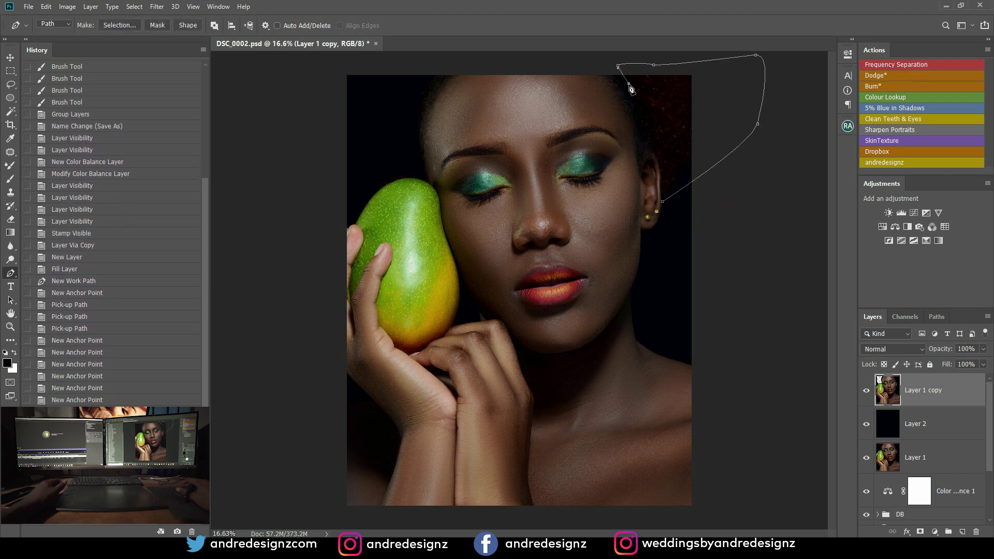
pyautogui.click(653, 145)
pyautogui.click(662, 202)
pyautogui.hotkey('ctrl', 'Return')
pyautogui.press('Delete')
pyautogui.hotkey('ctrl', 'd')
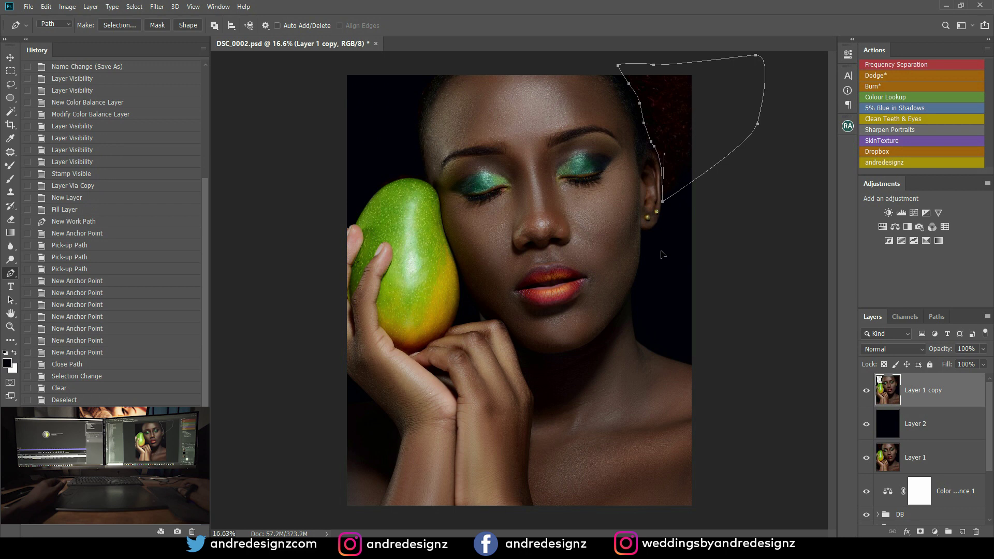
# Step: Close the Pen path around the reddish hair behind the ear at its anchor beside the earlobe
pyautogui.rightClick(676, 135)
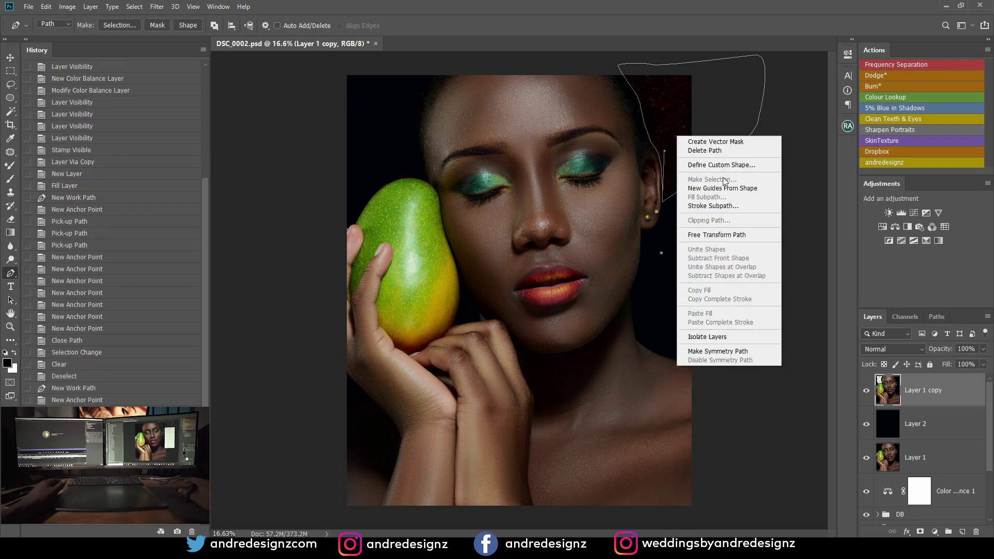
pyautogui.rightClick(681, 79)
pyautogui.rightClick(681, 79)
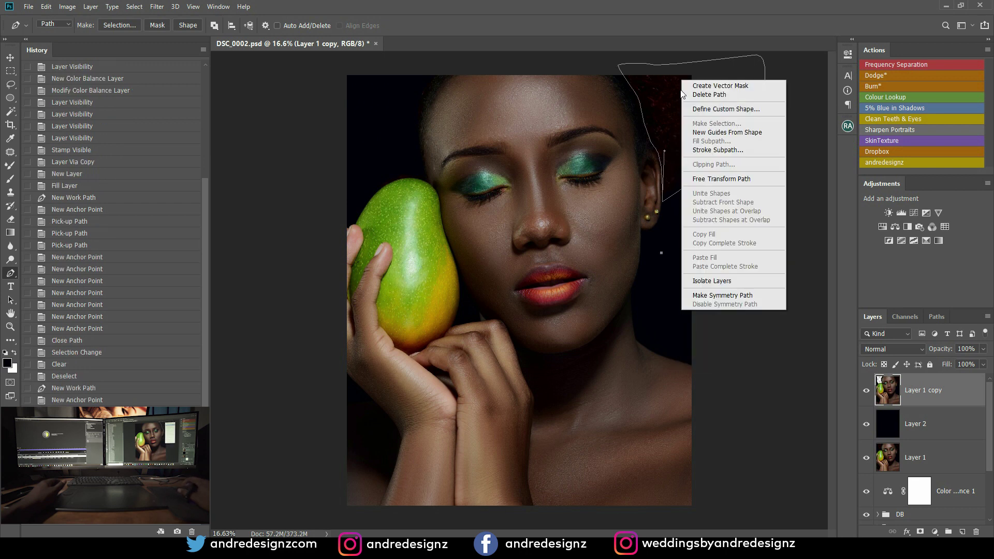
pyautogui.click(664, 201)
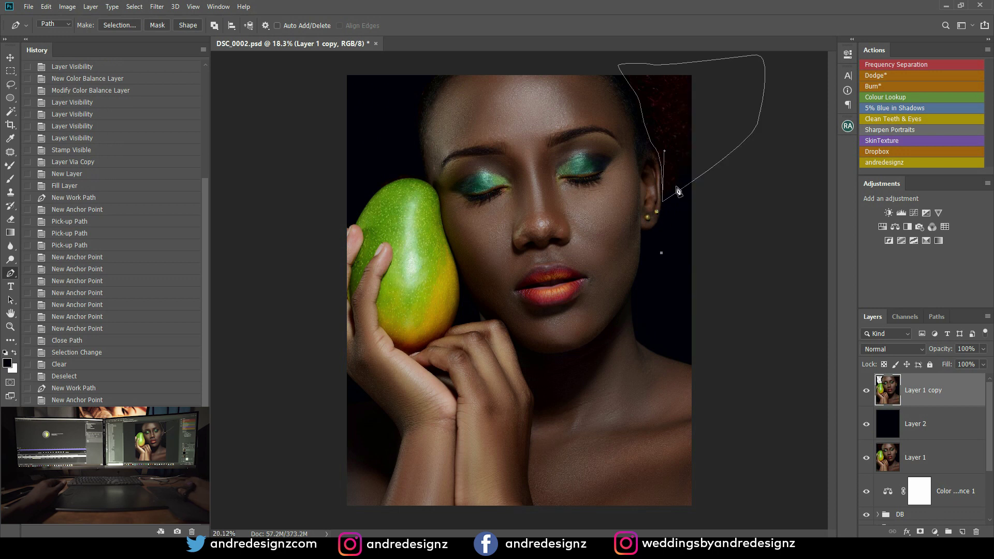
# Step: Convert the path behind the ear into a selection, clear that hair from Layer 1 copy and deselect
pyautogui.scroll(9, 677, 189)
pyautogui.scroll(-2, 695, 205)
pyautogui.scroll(-1, 696, 210)
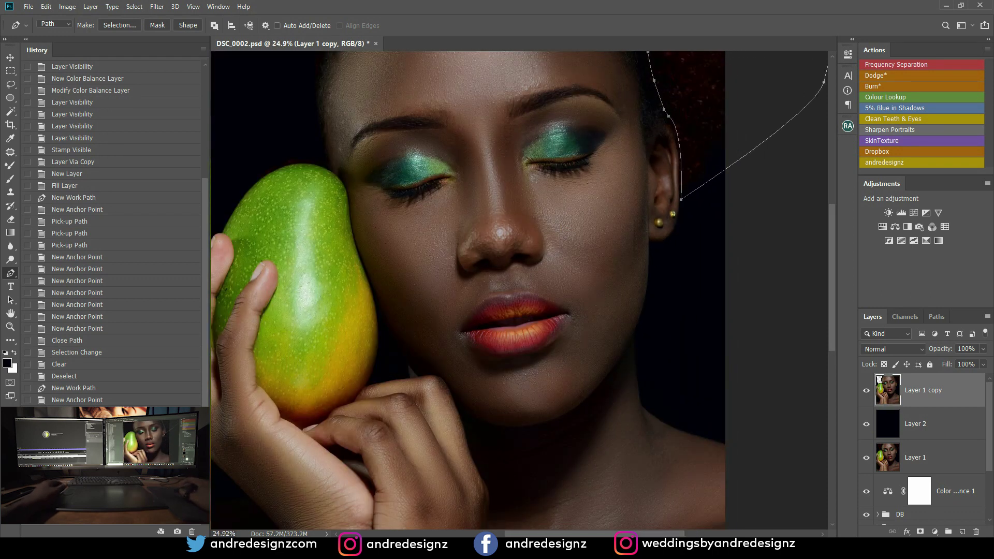
pyautogui.rightClick(723, 129)
pyautogui.click(746, 161)
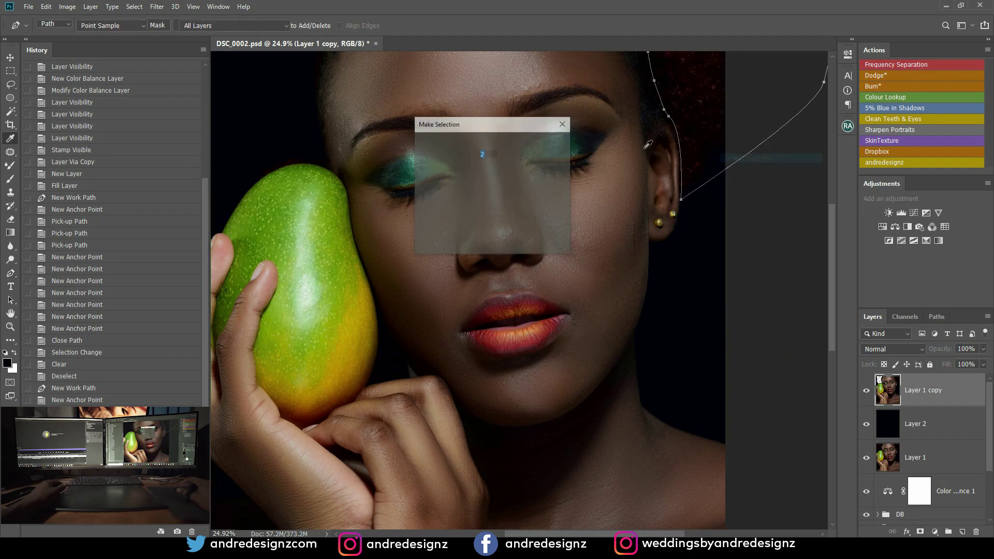
pyautogui.click(549, 149)
pyautogui.scroll(-3, 575, 187)
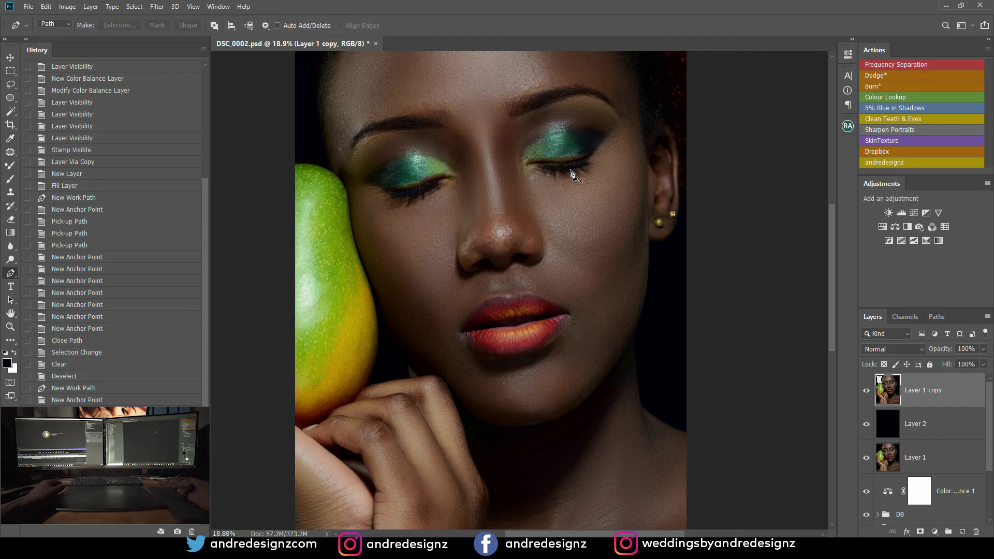
pyautogui.press('Delete')
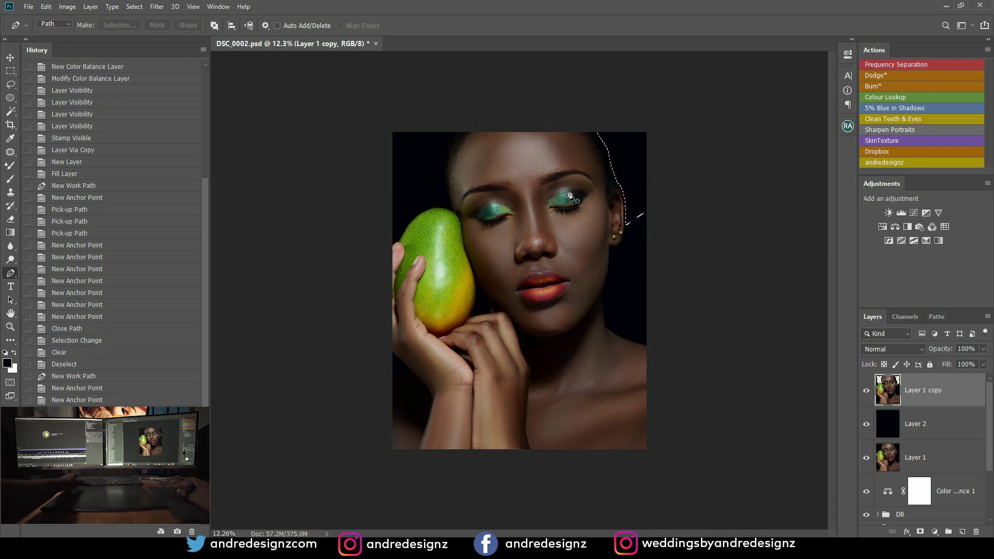
pyautogui.hotkey('ctrl', 'd')
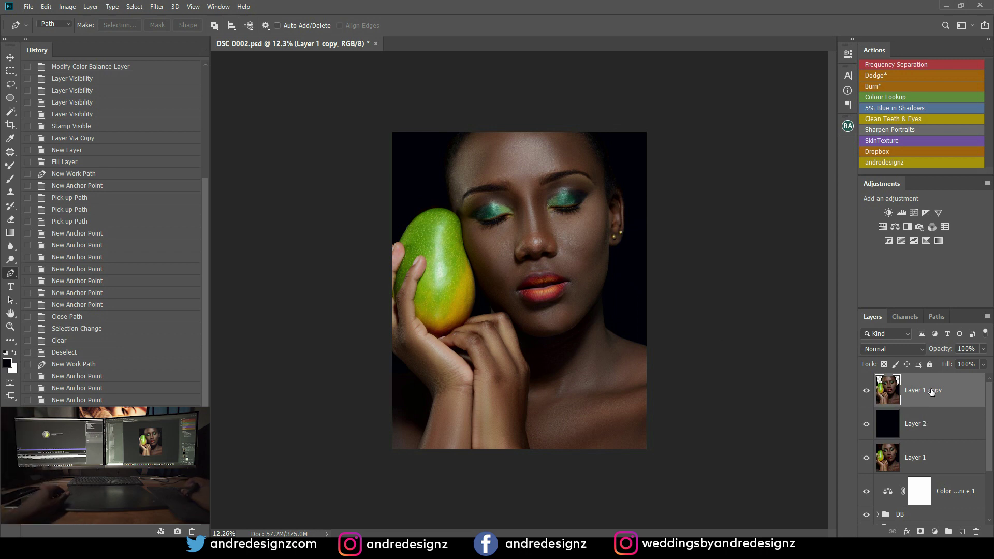
# Step: Hide Layer 1 copy and Layer 2, and duplicate Layer 1 directly above itself
pyautogui.hotkey('ctrl', 'j')
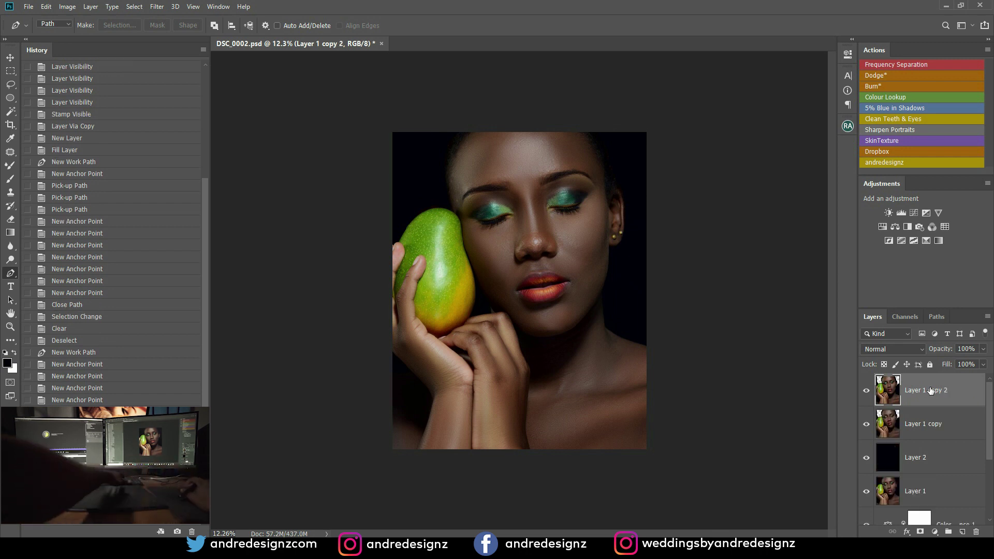
pyautogui.press('Delete')
pyautogui.click(866, 390)
pyautogui.click(866, 423)
pyautogui.click(939, 457)
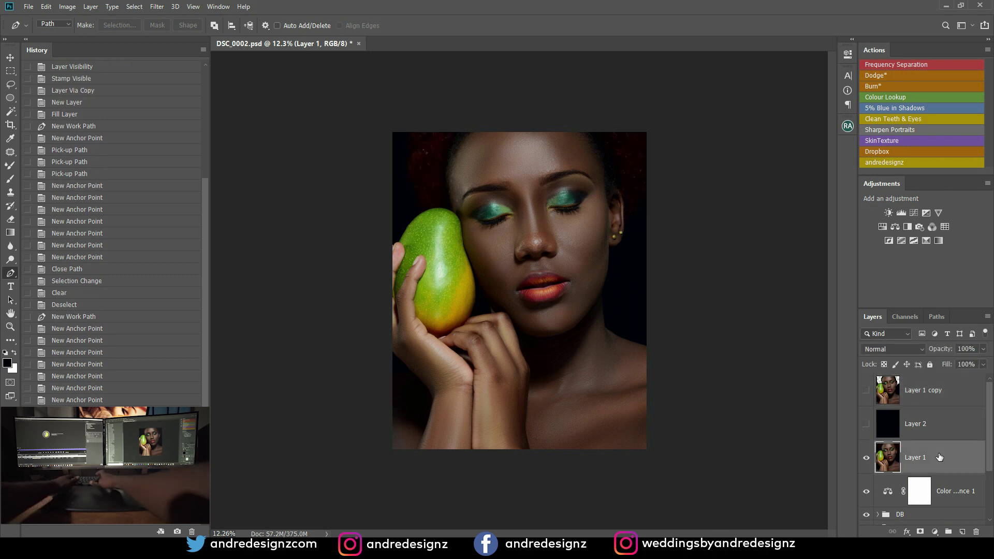
pyautogui.hotkey('ctrl', 'j')
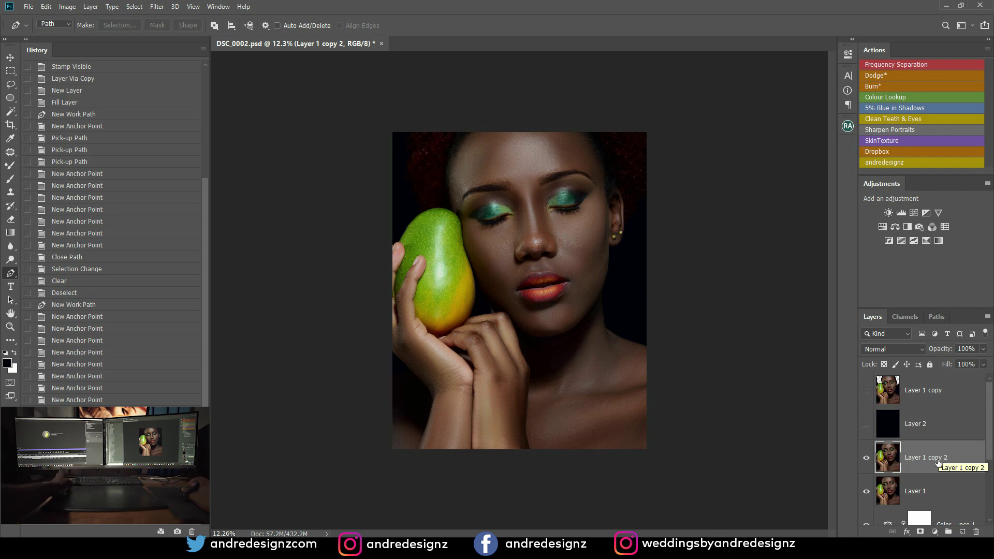
# Step: Open the Camera Raw filter on the Layer 1 duplicate and bring up the HSL hue adjustments
pyautogui.click(158, 7)
pyautogui.click(181, 70)
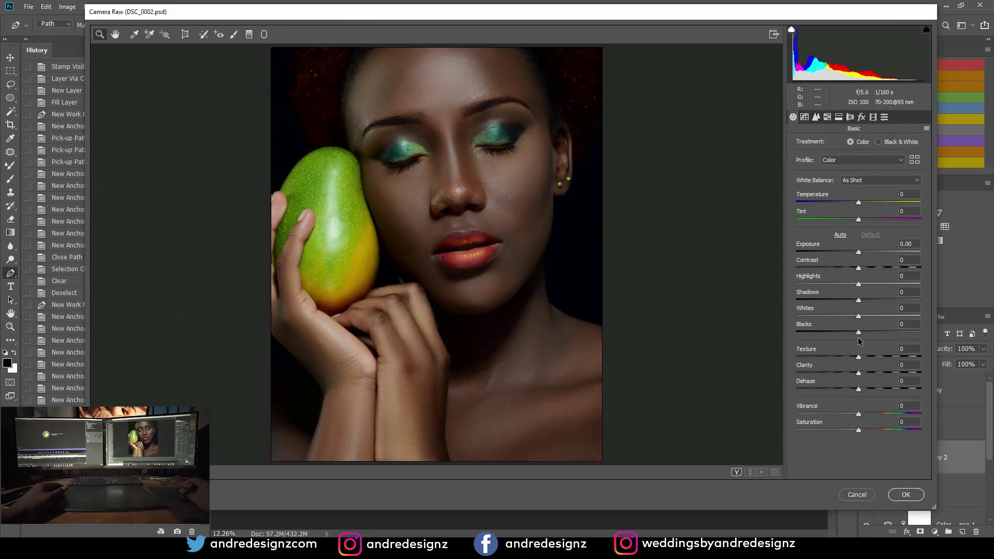
pyautogui.moveTo(796, 286); pyautogui.dragTo(861, 290)
pyautogui.click(816, 118)
pyautogui.click(804, 117)
pyautogui.click(827, 117)
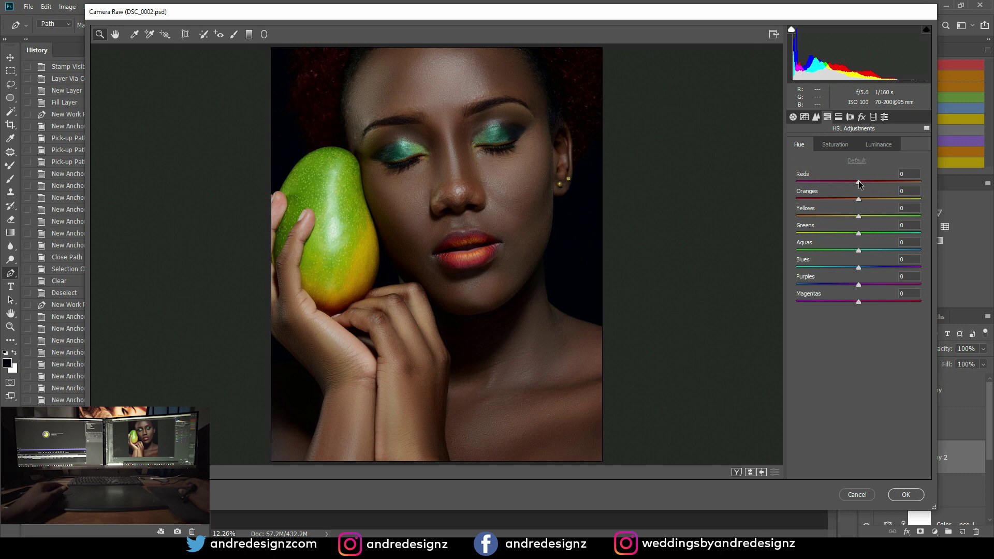
# Step: Try shifting the Reds hue and setting Reds and Oranges saturation to -100, and cancel the Camera Raw filter
pyautogui.moveTo(858, 184); pyautogui.dragTo(940, 192)
pyautogui.moveTo(828, 191); pyautogui.dragTo(861, 195)
pyautogui.click(834, 144)
pyautogui.moveTo(906, 189); pyautogui.dragTo(716, 185)
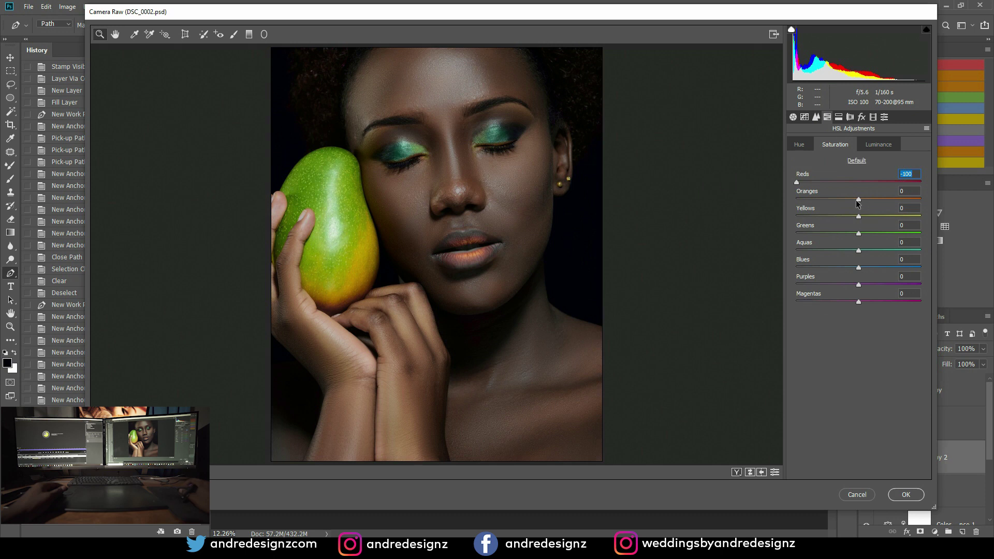
pyautogui.moveTo(841, 202); pyautogui.dragTo(740, 198)
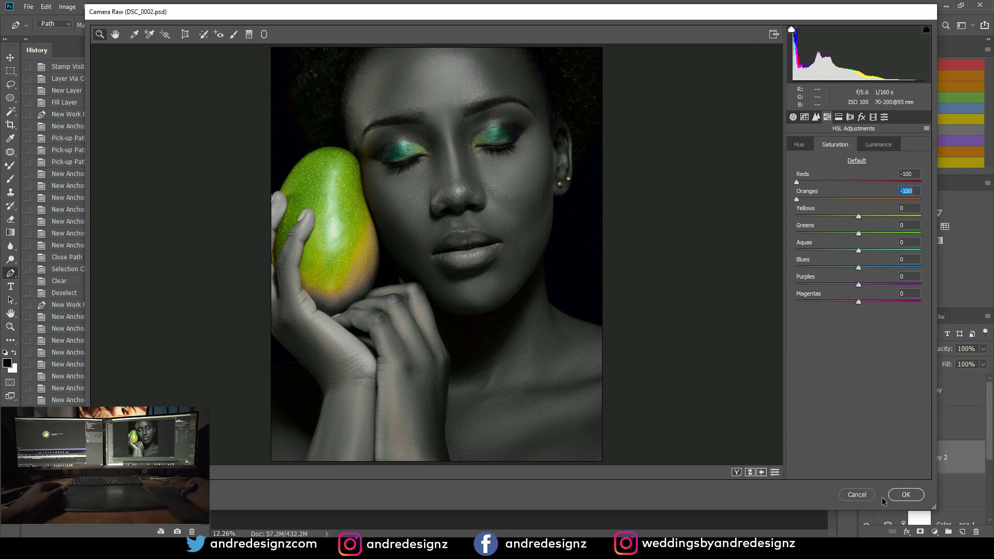
pyautogui.click(856, 498)
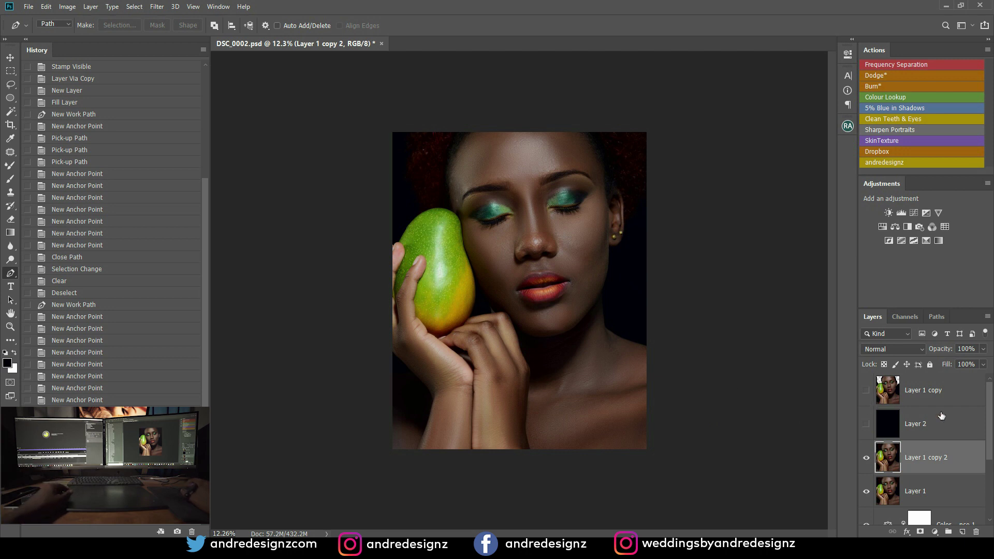
# Step: Make Layer 1 copy and Layer 2 visible again and check the whole portrait
pyautogui.click(861, 389)
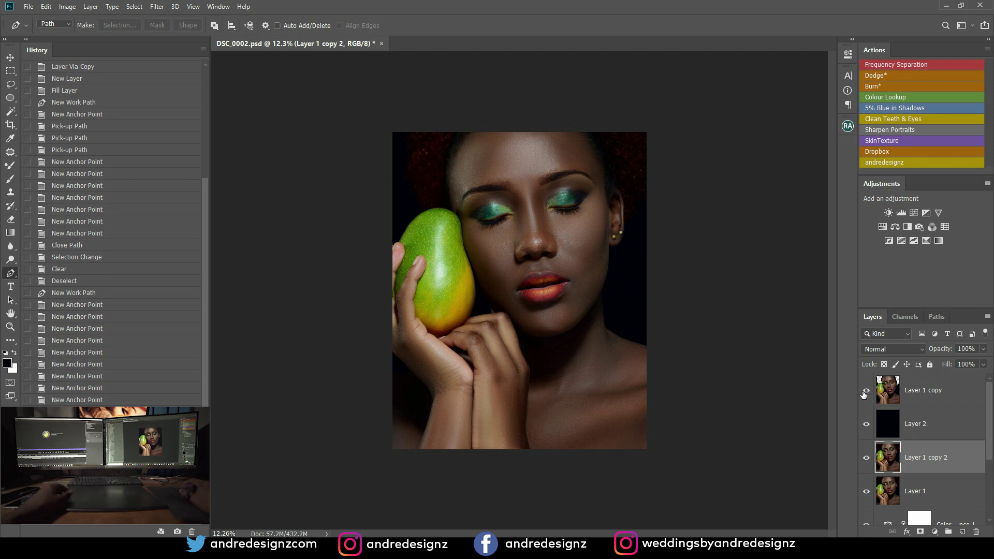
pyautogui.scroll(-3, 561, 266)
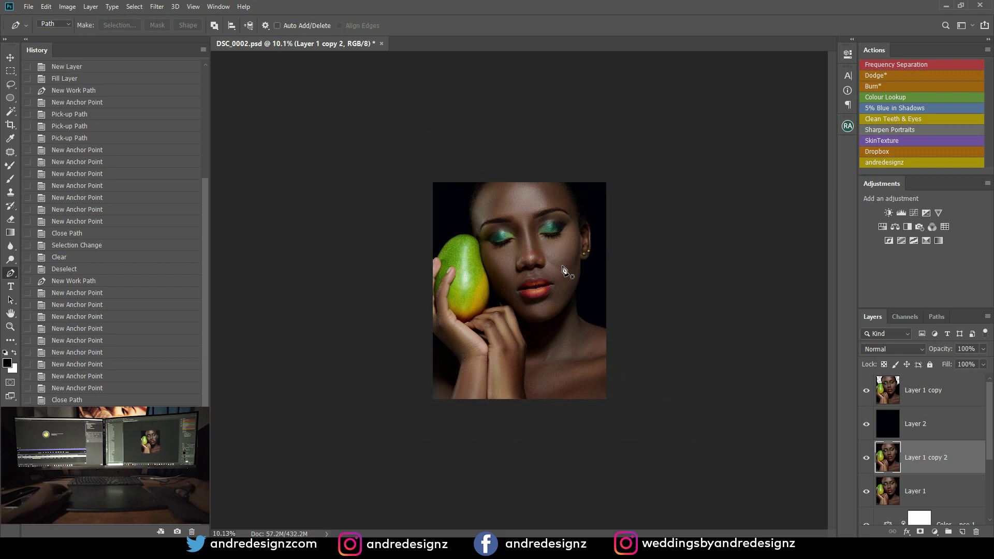
pyautogui.scroll(2, 563, 269)
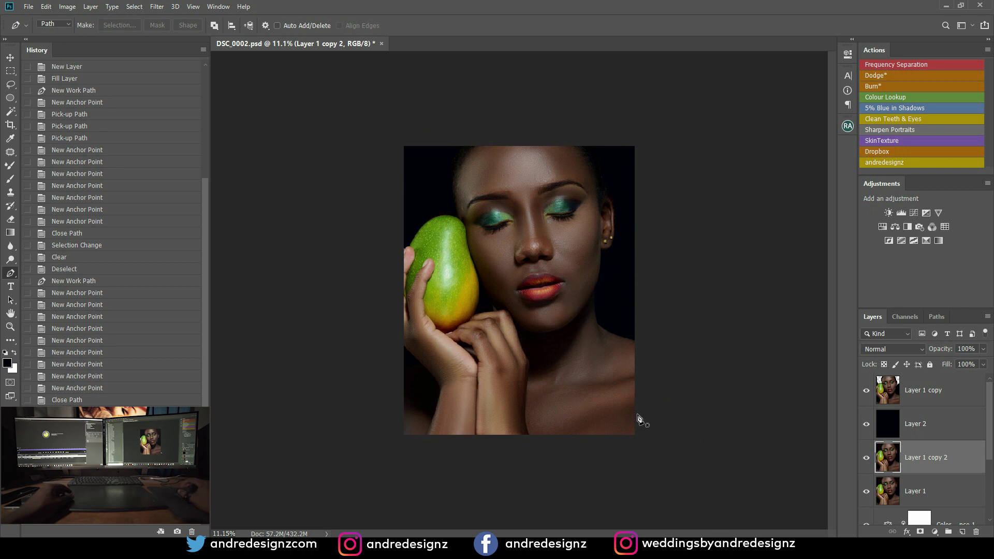
# Step: Add a Curves adjustment above Layer 1 copy, lower the RGB midtones near input 135, and invert its mask to black
pyautogui.click(957, 396)
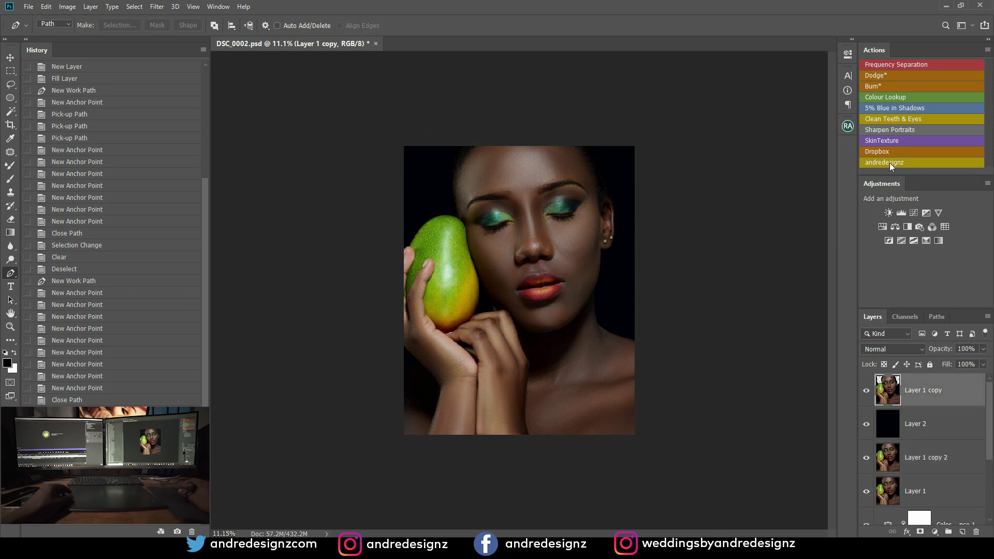
pyautogui.click(915, 212)
pyautogui.moveTo(777, 157); pyautogui.dragTo(780, 159)
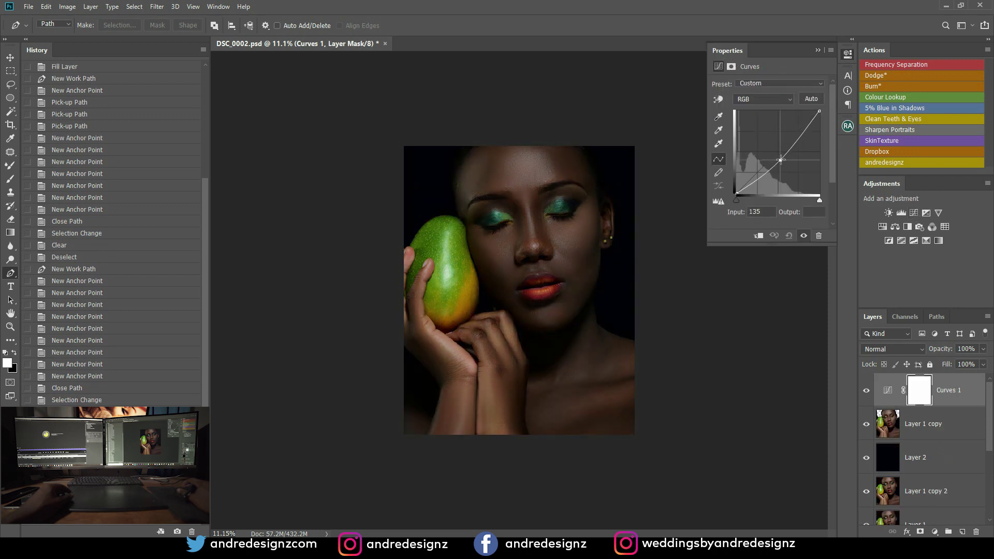
pyautogui.click(920, 396)
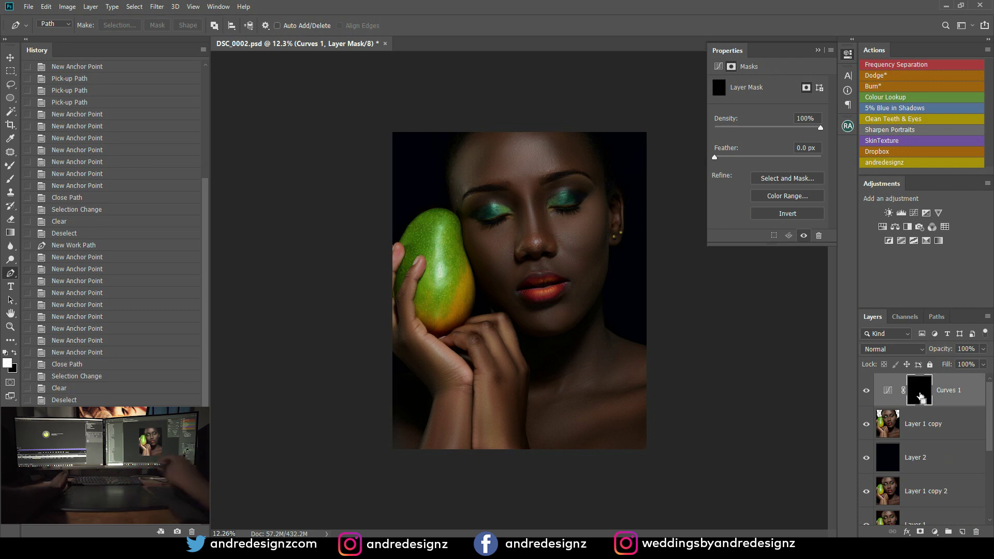
pyautogui.hotkey('ctrl', 'i')
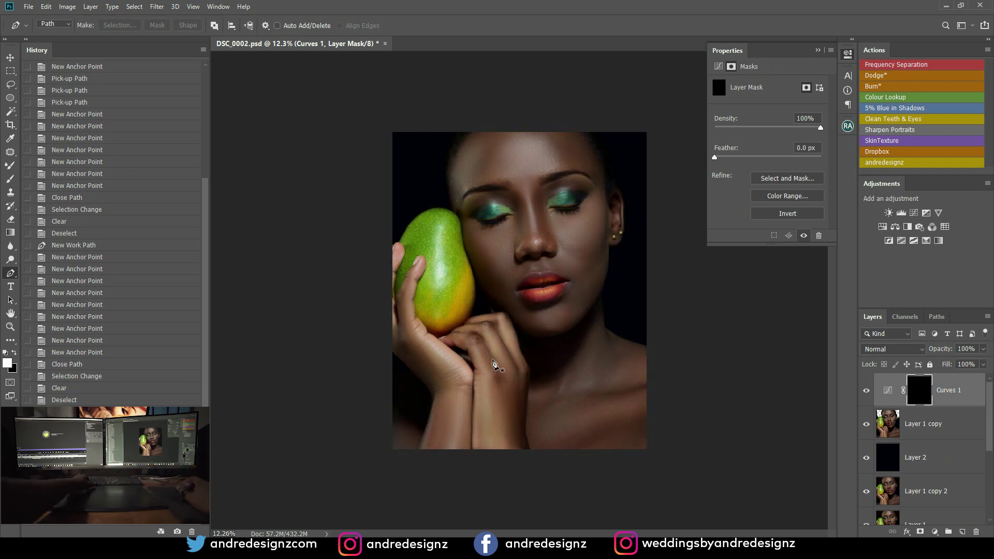
# Step: Paint white on the Curves mask over the hands and forearms with a soft 800-pixel brush at 14% flow to darken them
pyautogui.press('b')
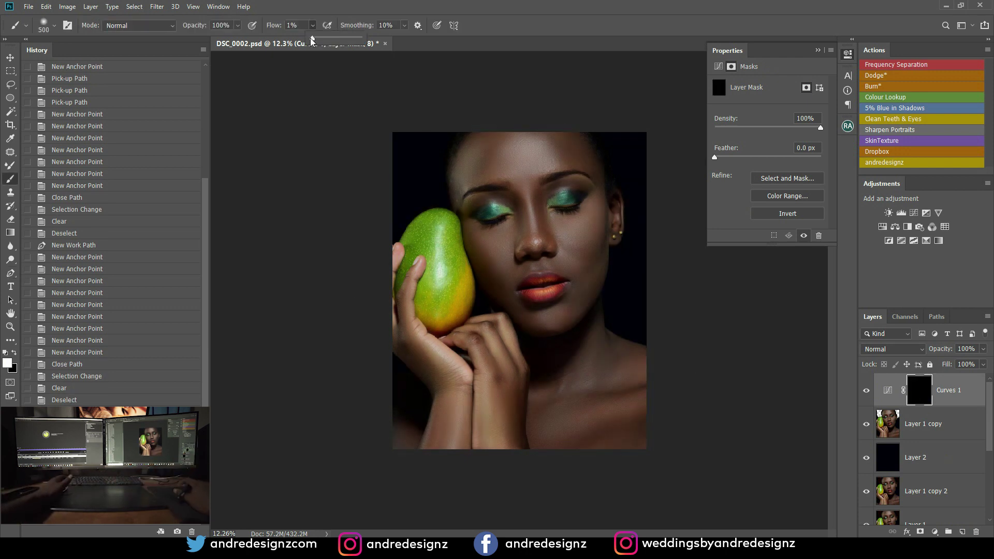
pyautogui.click(335, 10)
pyautogui.press(']')
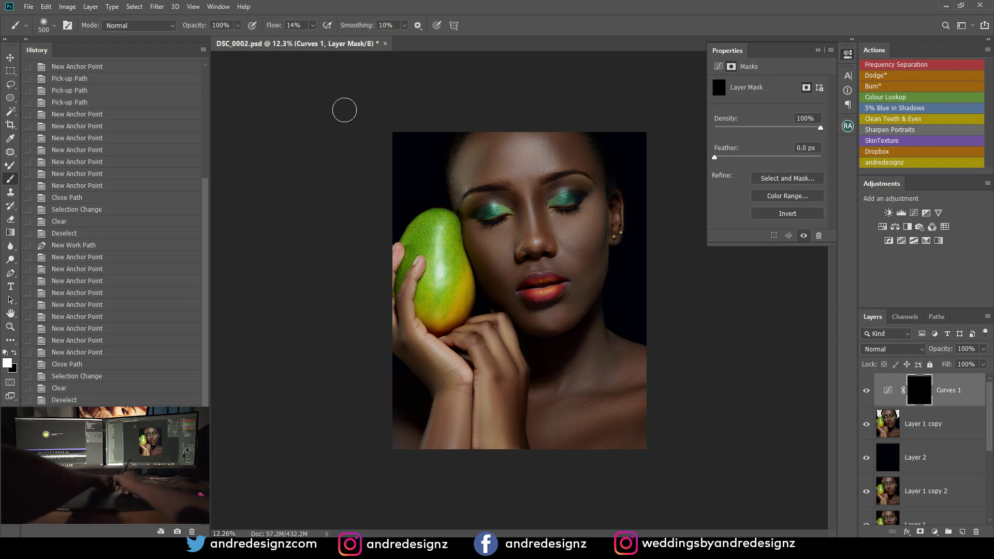
pyautogui.press(']')
pyautogui.press(']')
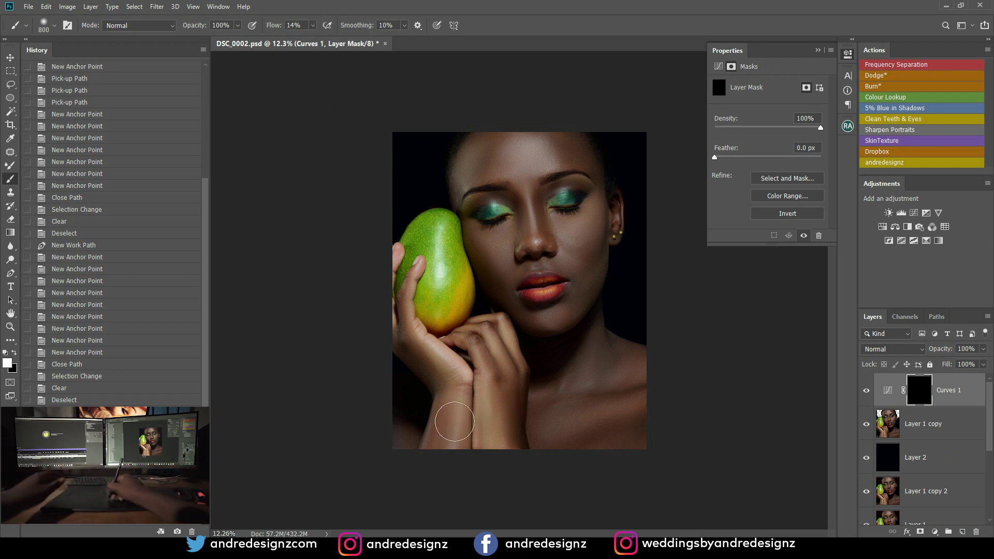
pyautogui.moveTo(446, 416)
pyautogui.mouseDown()
pyautogui.moveTo(433, 369)
pyautogui.moveTo(445, 374)
pyautogui.moveTo(405, 326)
pyautogui.mouseUp()
pyautogui.moveTo(500, 421)
pyautogui.mouseDown()
pyautogui.moveTo(486, 357)
pyautogui.moveTo(490, 468)
pyautogui.moveTo(495, 348)
pyautogui.mouseUp()
pyautogui.moveTo(451, 347)
pyautogui.mouseDown()
pyautogui.moveTo(472, 433)
pyautogui.moveTo(452, 408)
pyautogui.mouseUp()
pyautogui.moveTo(443, 494)
pyautogui.mouseDown()
pyautogui.moveTo(432, 370)
pyautogui.moveTo(380, 304)
pyautogui.mouseUp()
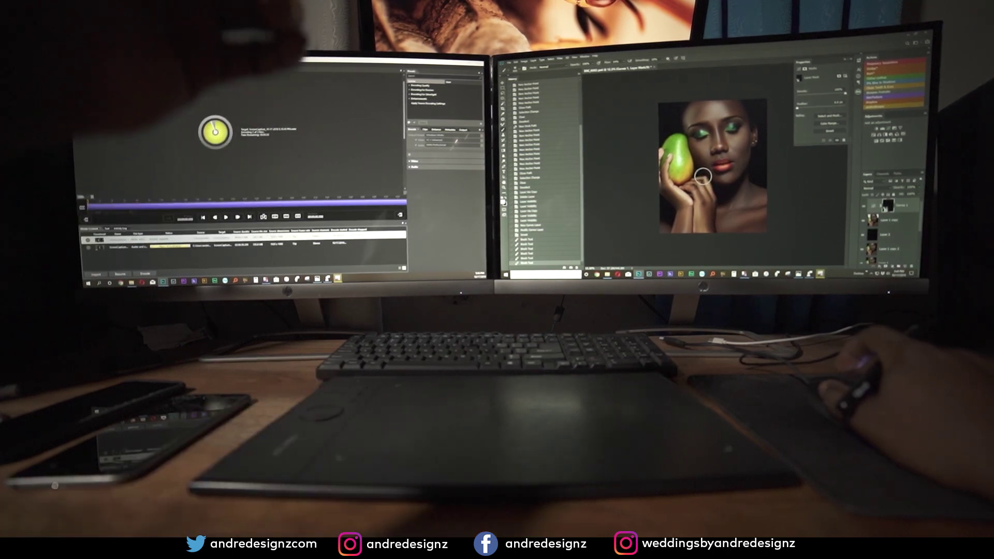
# Step: Switch to the web browser, view the Andredesignz YouTube channel page and open YouTube Studio (beta)
pyautogui.click(598, 275)
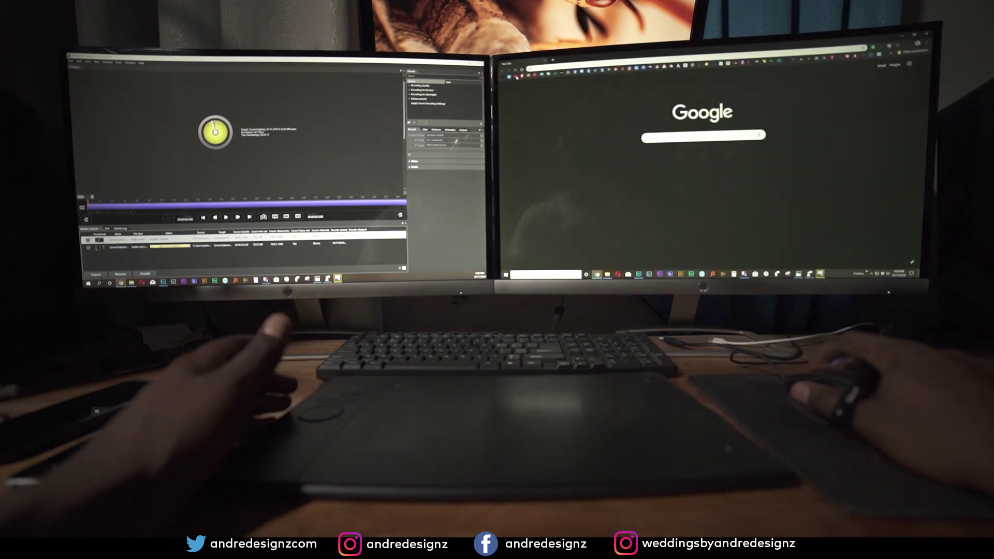
pyautogui.click(534, 76)
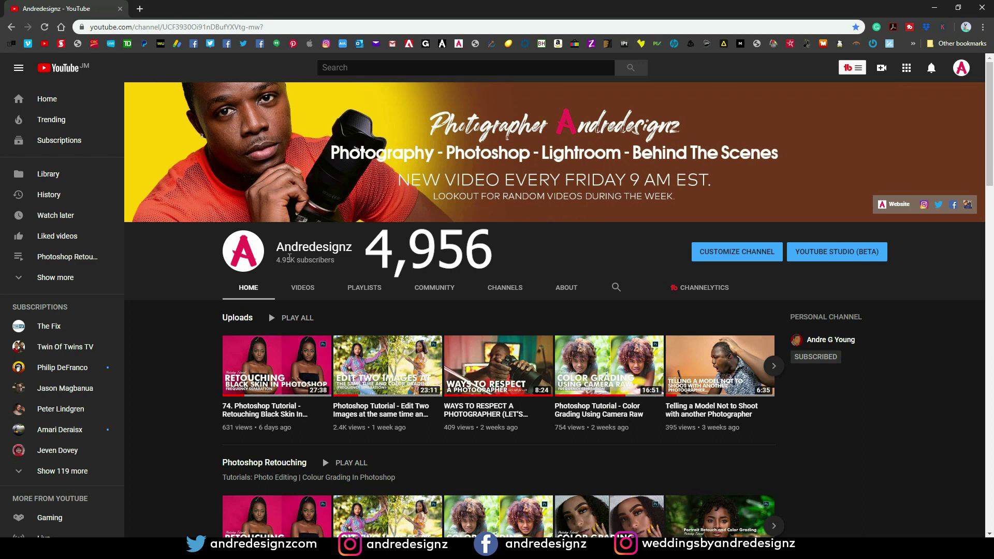
pyautogui.click(962, 69)
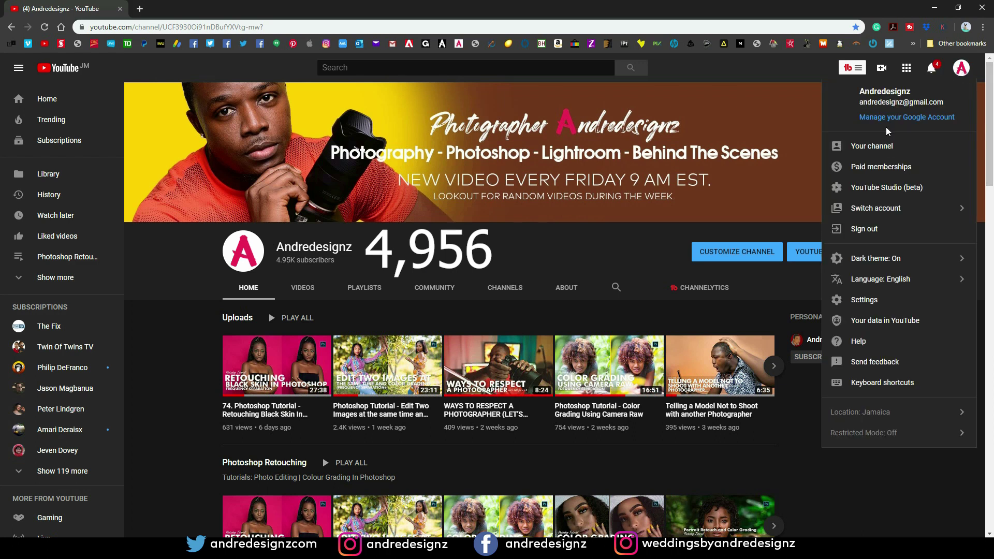
pyautogui.click(874, 146)
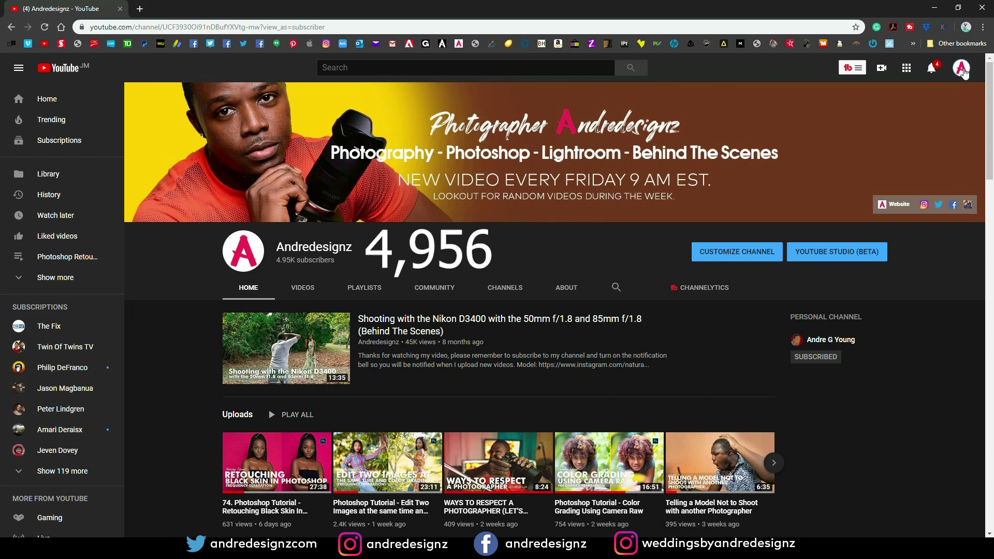
pyautogui.click(961, 68)
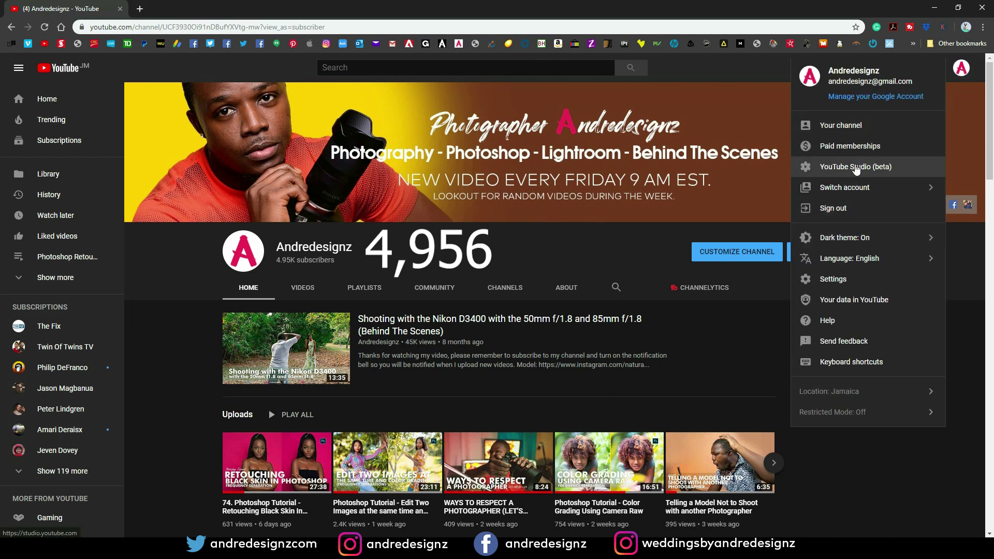
pyautogui.click(853, 167)
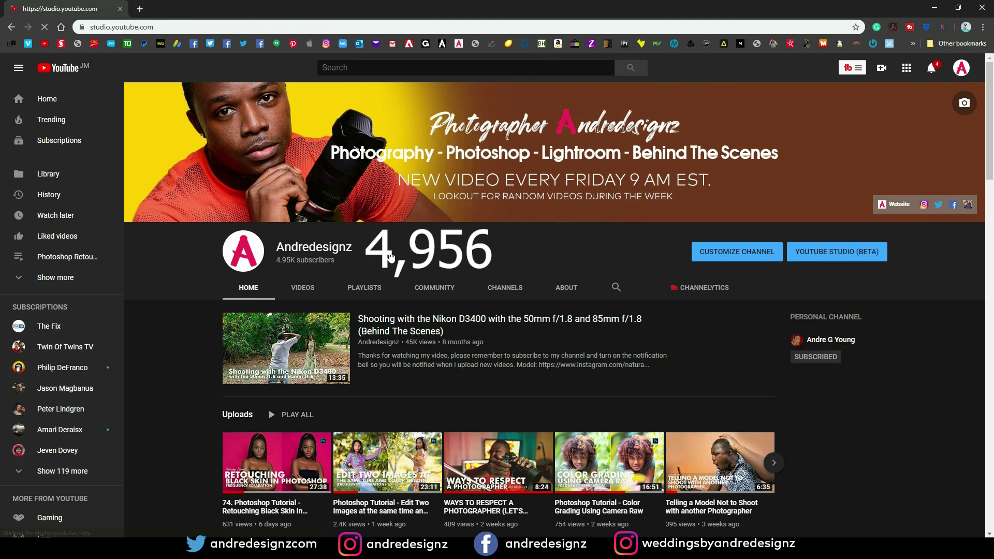